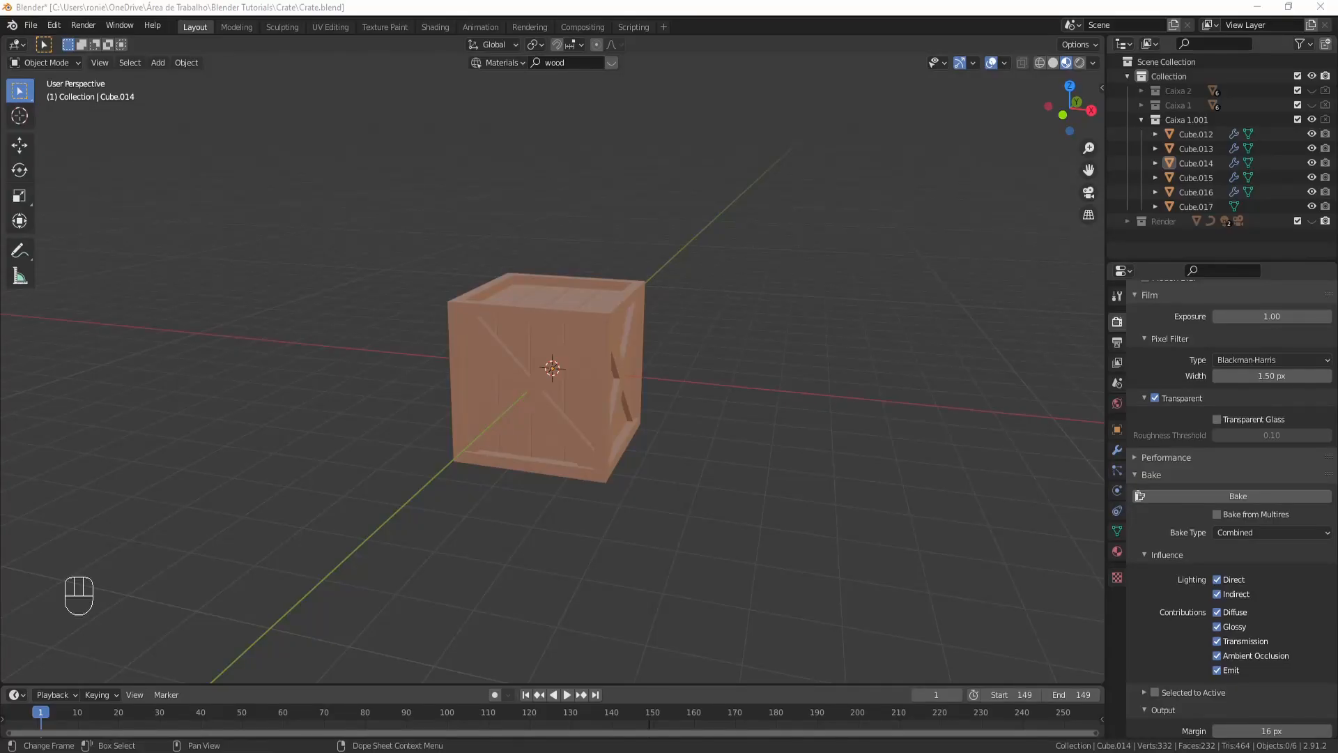
# - Toggle the viewport shading between Solid and Material Preview to inspect the crate's look
pyautogui.moveTo(415, 513); pyautogui.dragTo(555, 531, button='middle')
pyautogui.press('z')
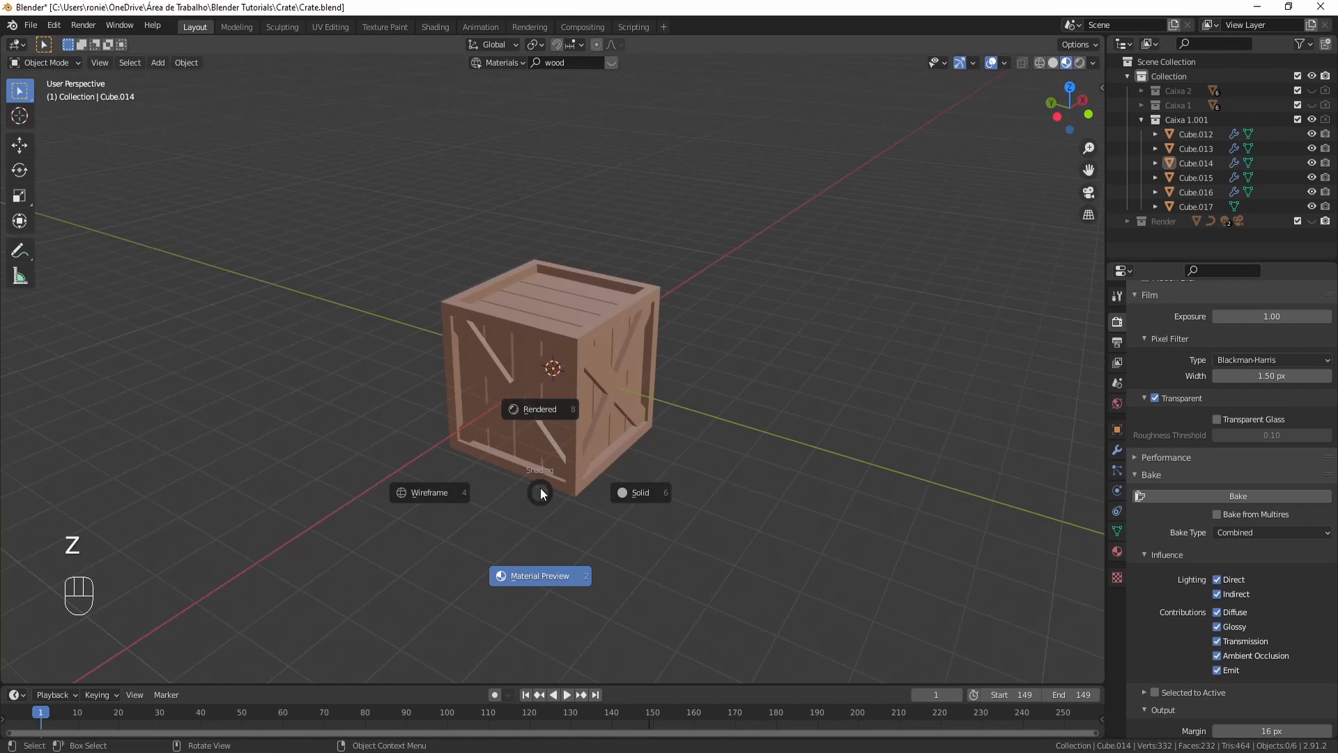
pyautogui.press('z')
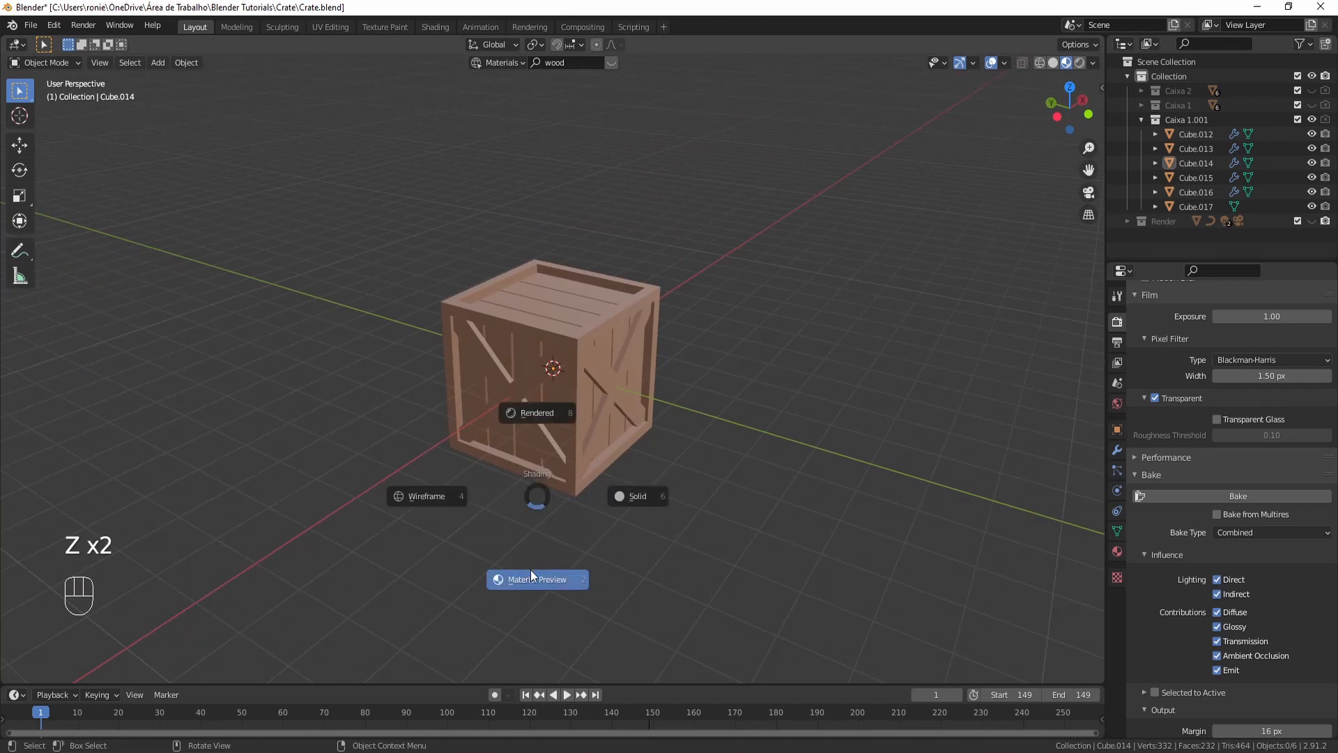
pyautogui.click(641, 478)
pyautogui.press('z')
pyautogui.click(619, 520)
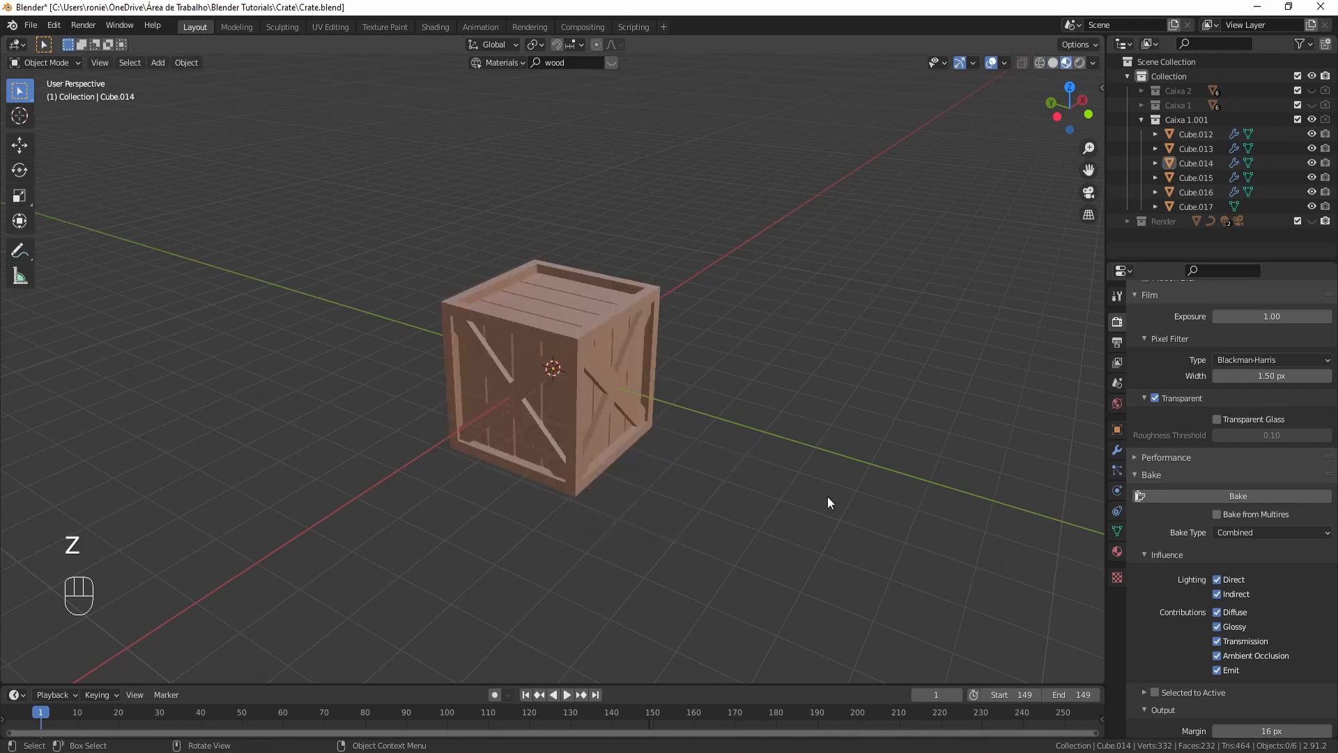
pyautogui.moveTo(829, 500); pyautogui.dragTo(527, 494, button='middle')
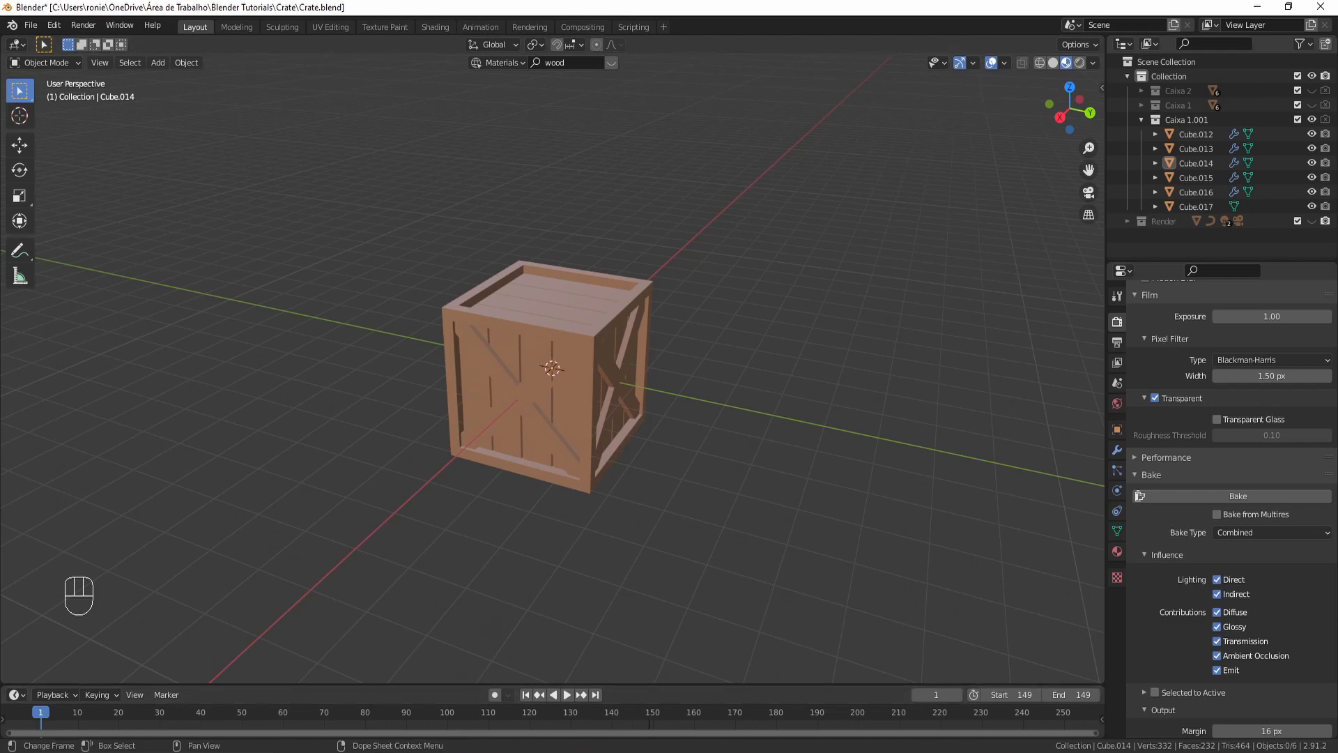
# - Switch to the Shading workspace to edit the crate's material nodes
pyautogui.click(389, 690)
pyautogui.moveTo(703, 29)
pyautogui.mouseDown()
pyautogui.moveTo(737, 64)
pyautogui.moveTo(921, 118)
pyautogui.moveTo(1006, 91)
pyautogui.moveTo(896, 147)
pyautogui.mouseUp()
pyautogui.click(431, 28)
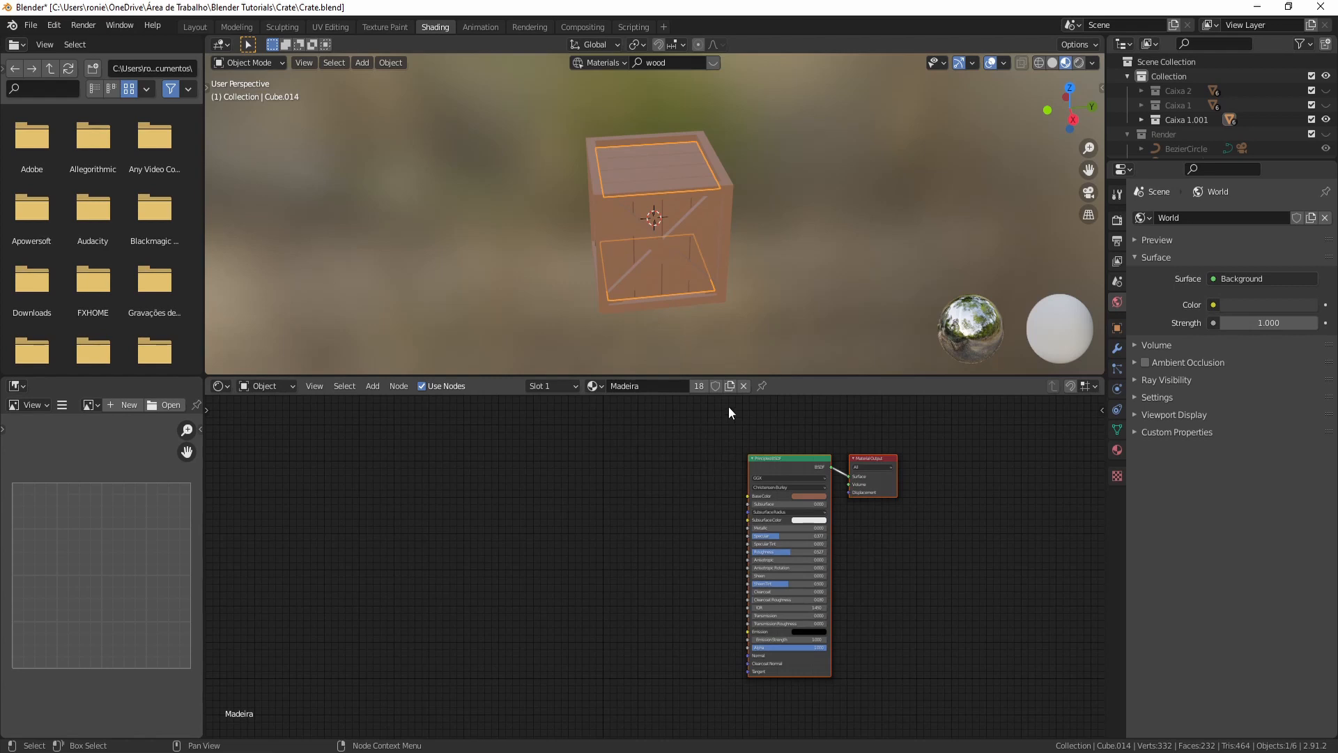
# - Unlink the Madeira material from the selected crate part and re-assign Madeira to it
pyautogui.click(743, 384)
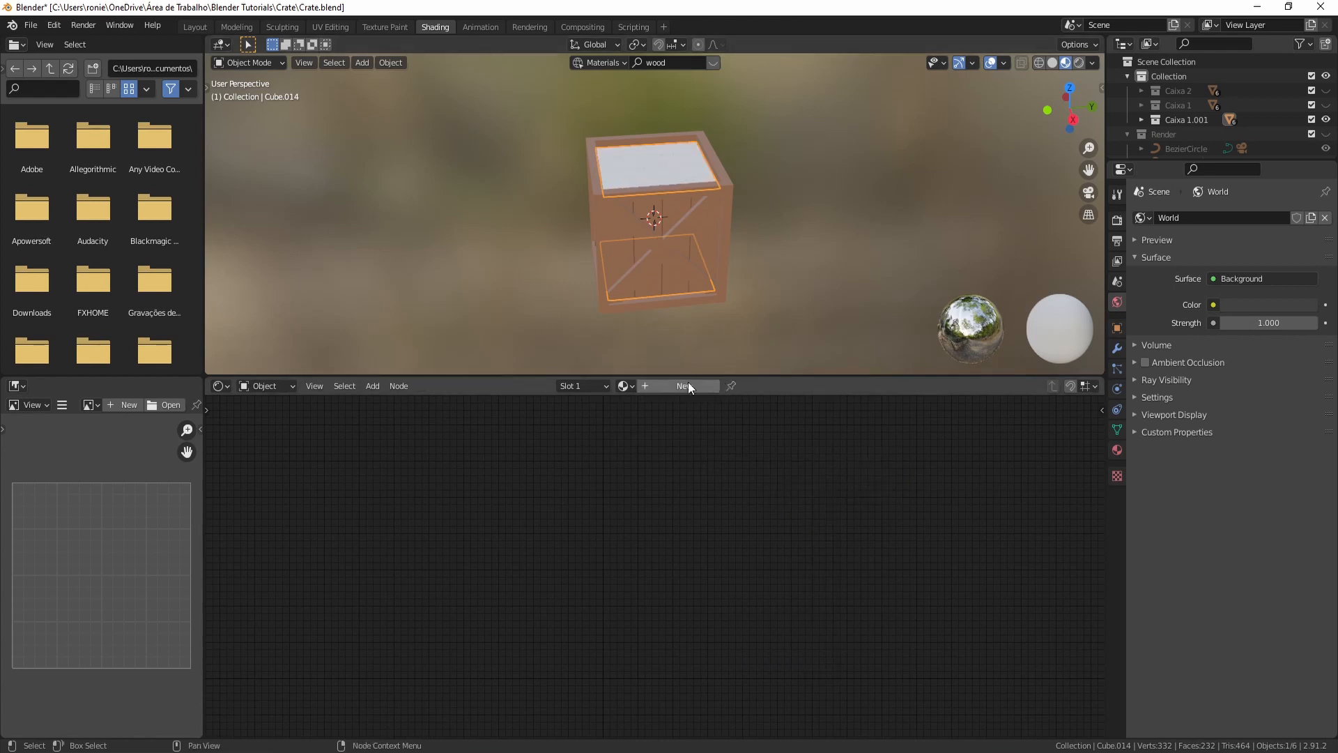
pyautogui.click(631, 386)
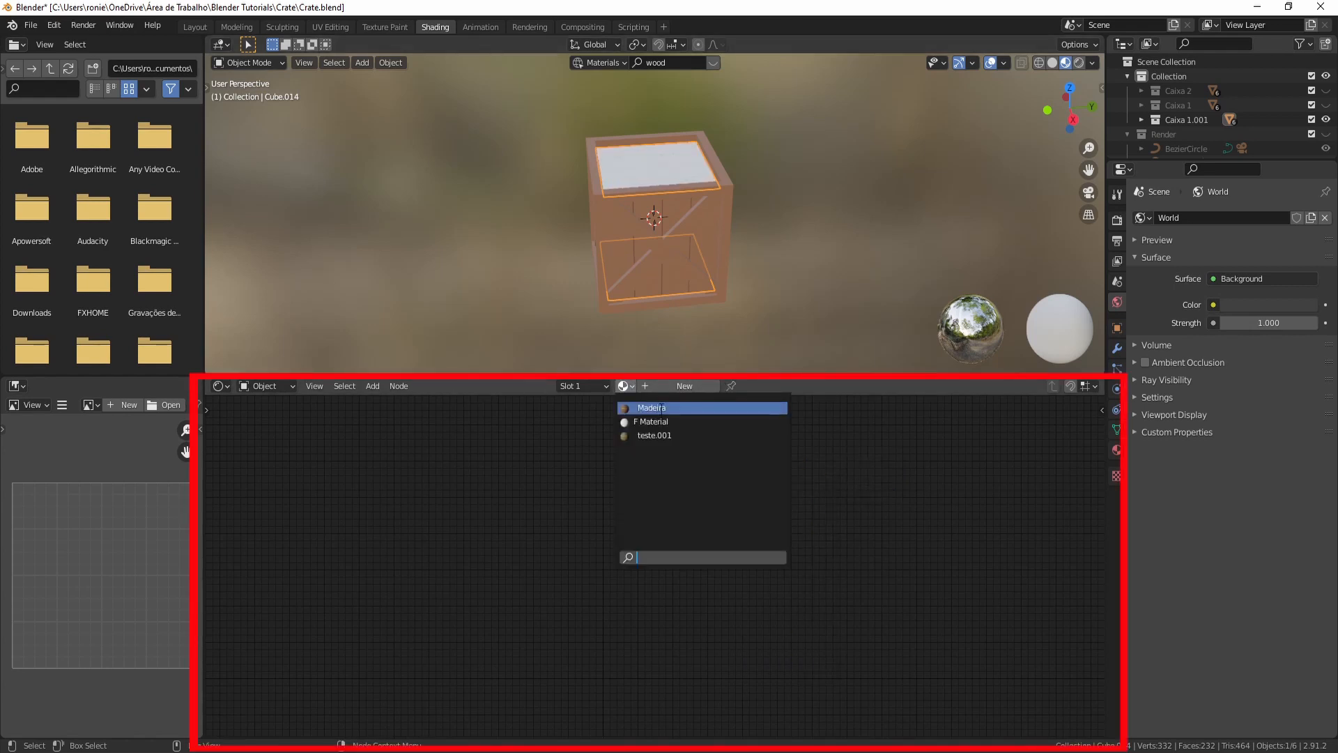
pyautogui.click(661, 408)
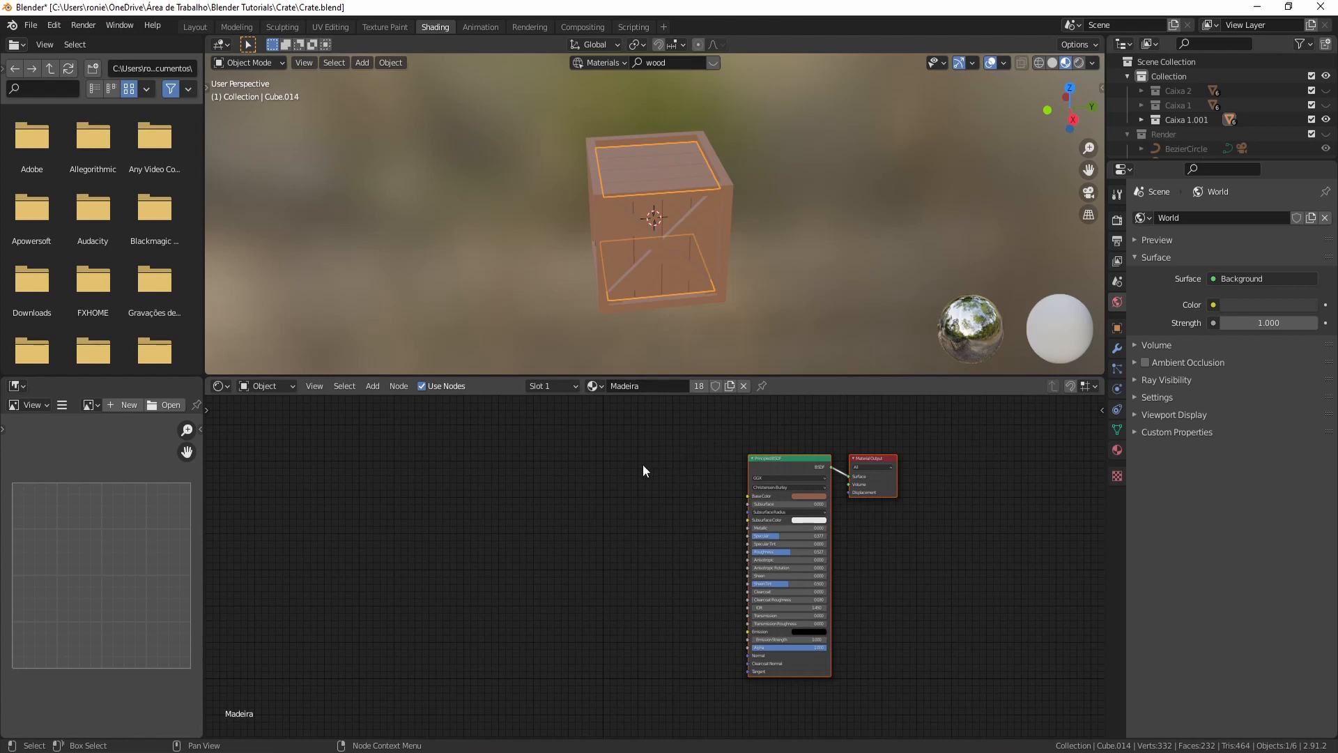
# - Import the wood_planks_old_beat_basecolor.png image from the file explorer into the node editor as an image texture node
pyautogui.click(793, 471)
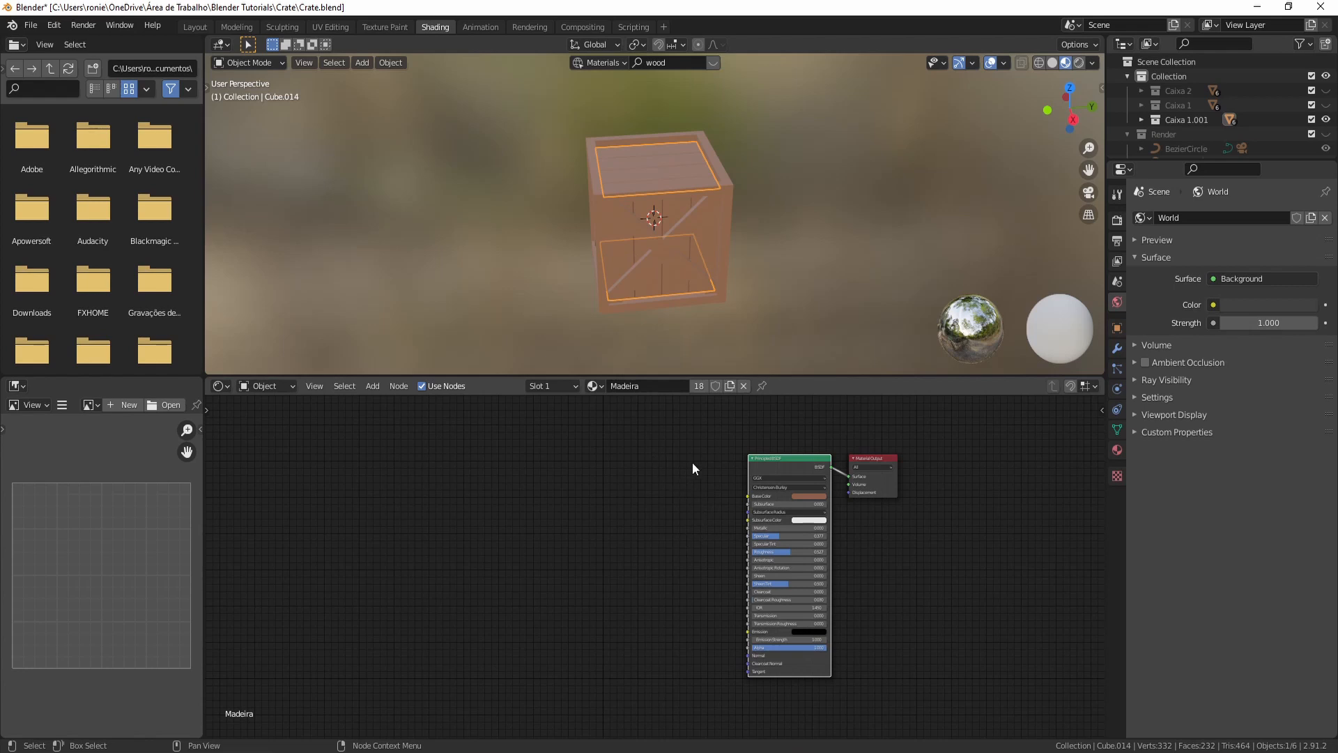
pyautogui.click(851, 471)
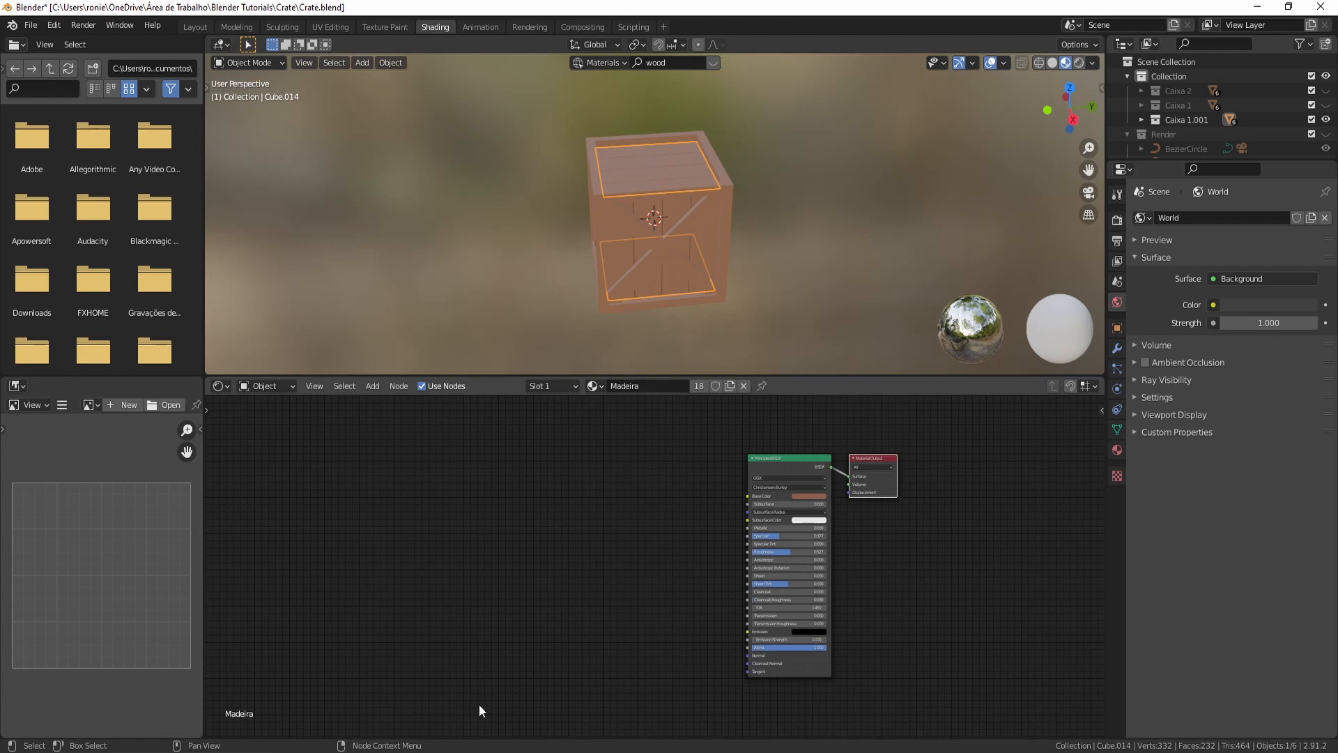
pyautogui.moveTo(462, 751)
pyautogui.click(398, 709)
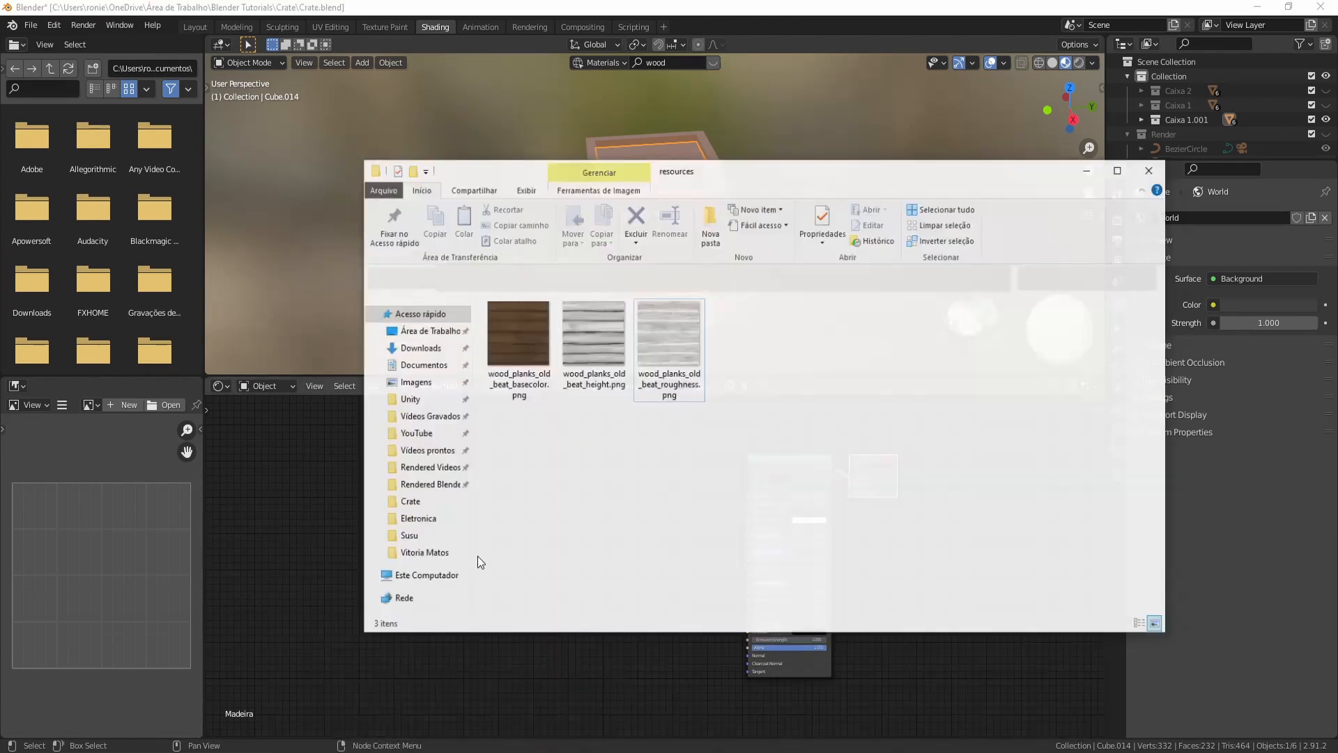
pyautogui.moveTo(467, 458); pyautogui.dragTo(572, 435)
pyautogui.click(1099, 154)
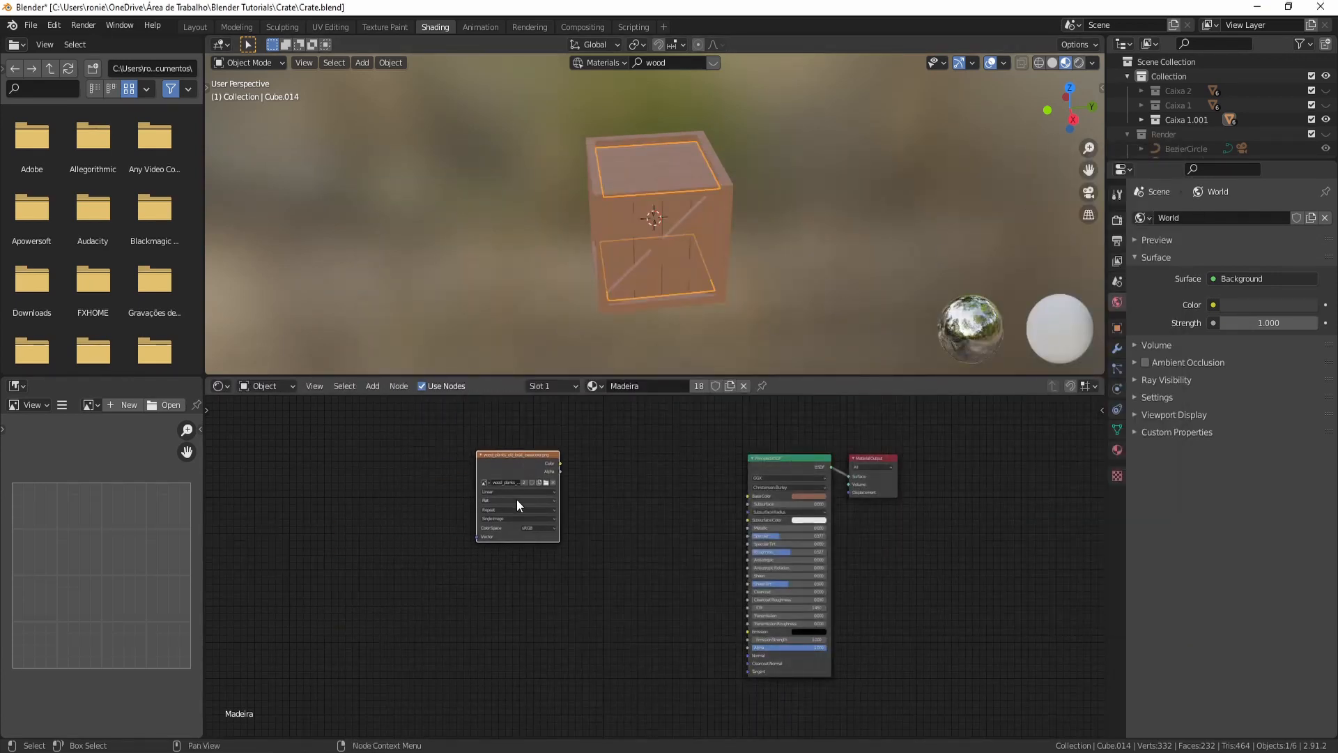
# - Connect the base color texture's Color output to the Principled BSDF's Base Color input
pyautogui.scroll(2, 516, 499)
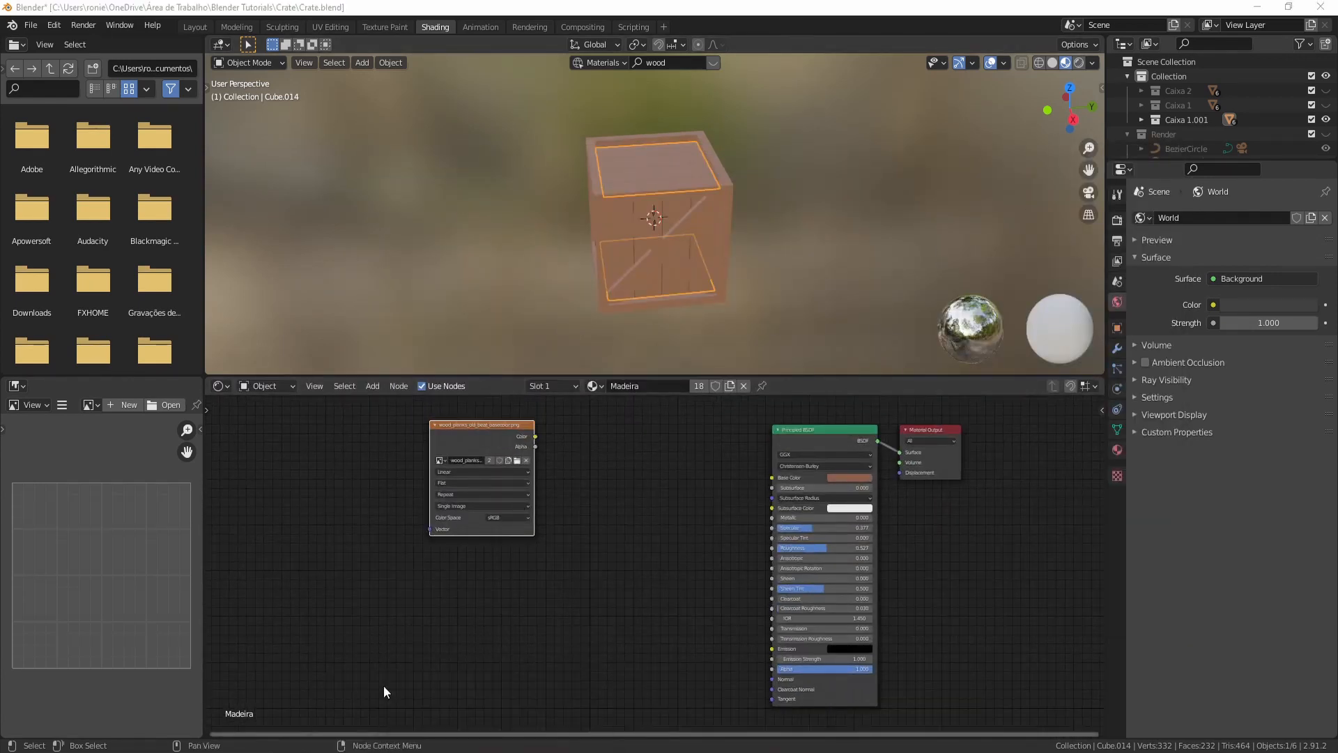
pyautogui.click(384, 685)
pyautogui.moveTo(530, 384); pyautogui.dragTo(509, 532)
pyautogui.scroll(1, 550, 466)
pyautogui.moveTo(469, 418); pyautogui.dragTo(486, 448)
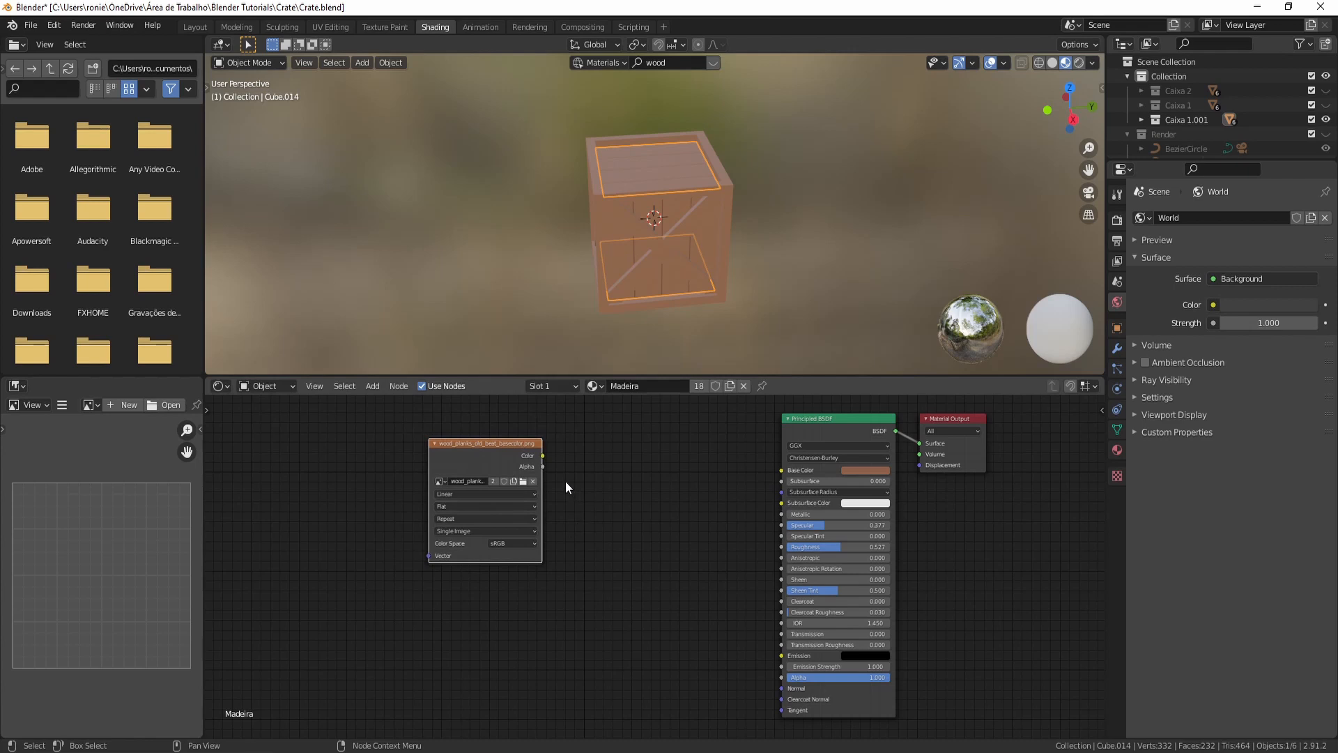
pyautogui.moveTo(542, 455); pyautogui.dragTo(781, 470)
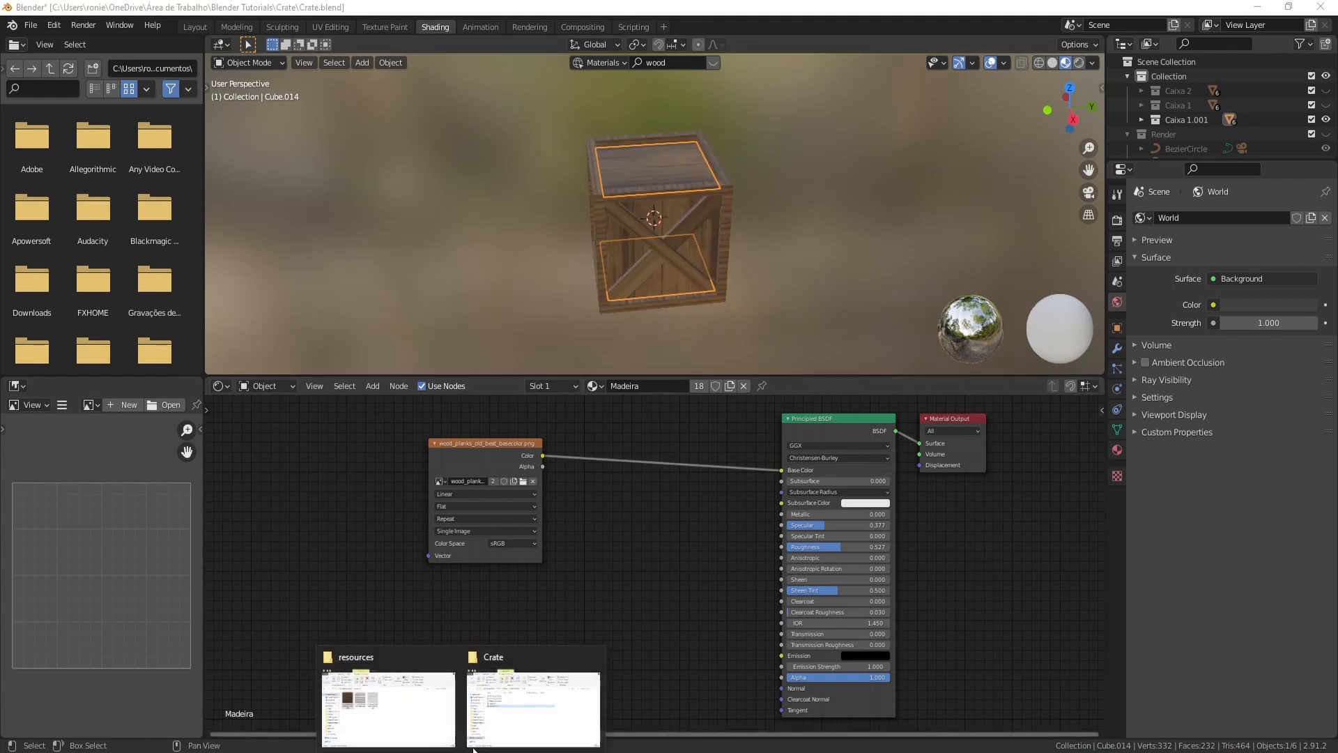
# - Add the wood_planks_old_beat_roughness.png texture and connect its Color output to the Principled BSDF's Roughness input
pyautogui.click(408, 714)
pyautogui.click(702, 382)
pyautogui.moveTo(702, 383); pyautogui.dragTo(782, 547)
pyautogui.click(1100, 157)
pyautogui.moveTo(806, 245); pyautogui.dragTo(840, 217, button='middle')
pyautogui.scroll(6, 730, 291)
pyautogui.scroll(-8, 840, 218)
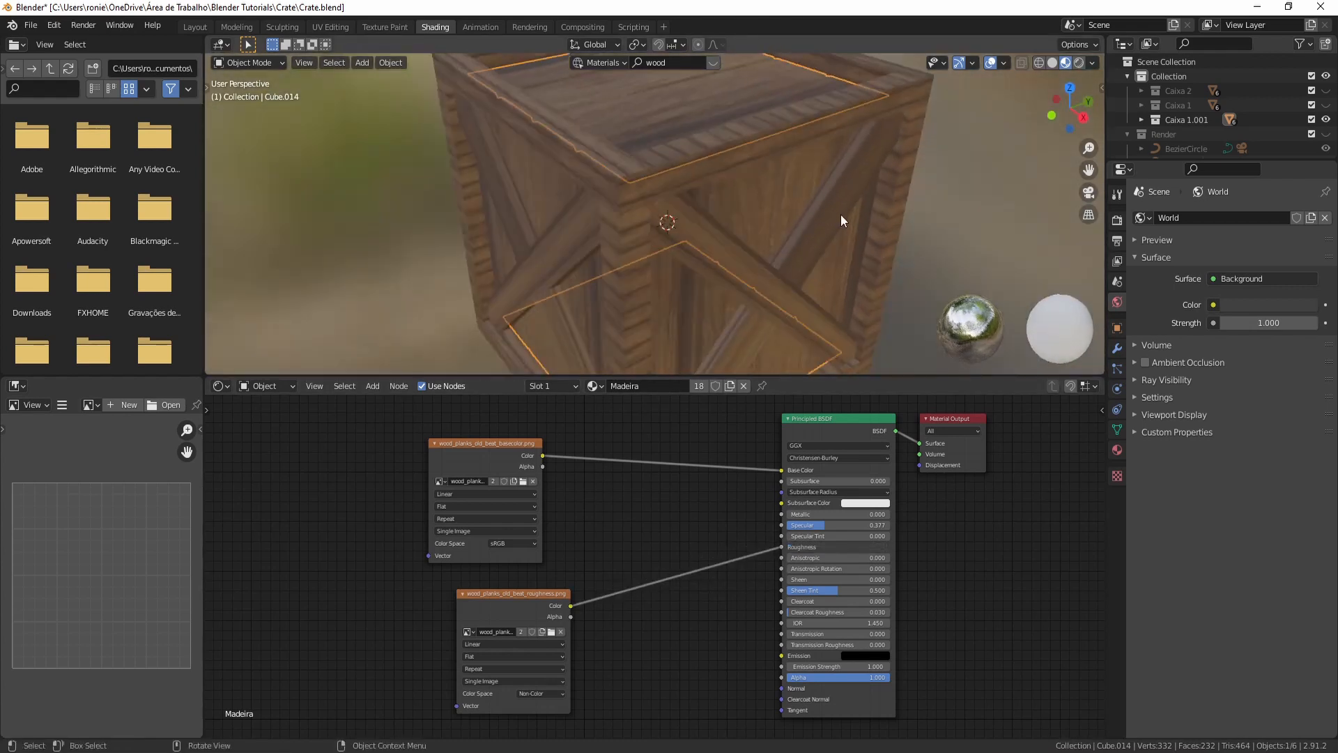
# - Insert a MixRGB node on the link between the base color texture and the Base Color input
pyautogui.moveTo(459, 442)
pyautogui.mouseDown()
pyautogui.moveTo(496, 430)
pyautogui.moveTo(483, 446)
pyautogui.mouseUp()
pyautogui.click(594, 500)
pyautogui.hotkey('shift', 'a')
pyautogui.click(592, 507)
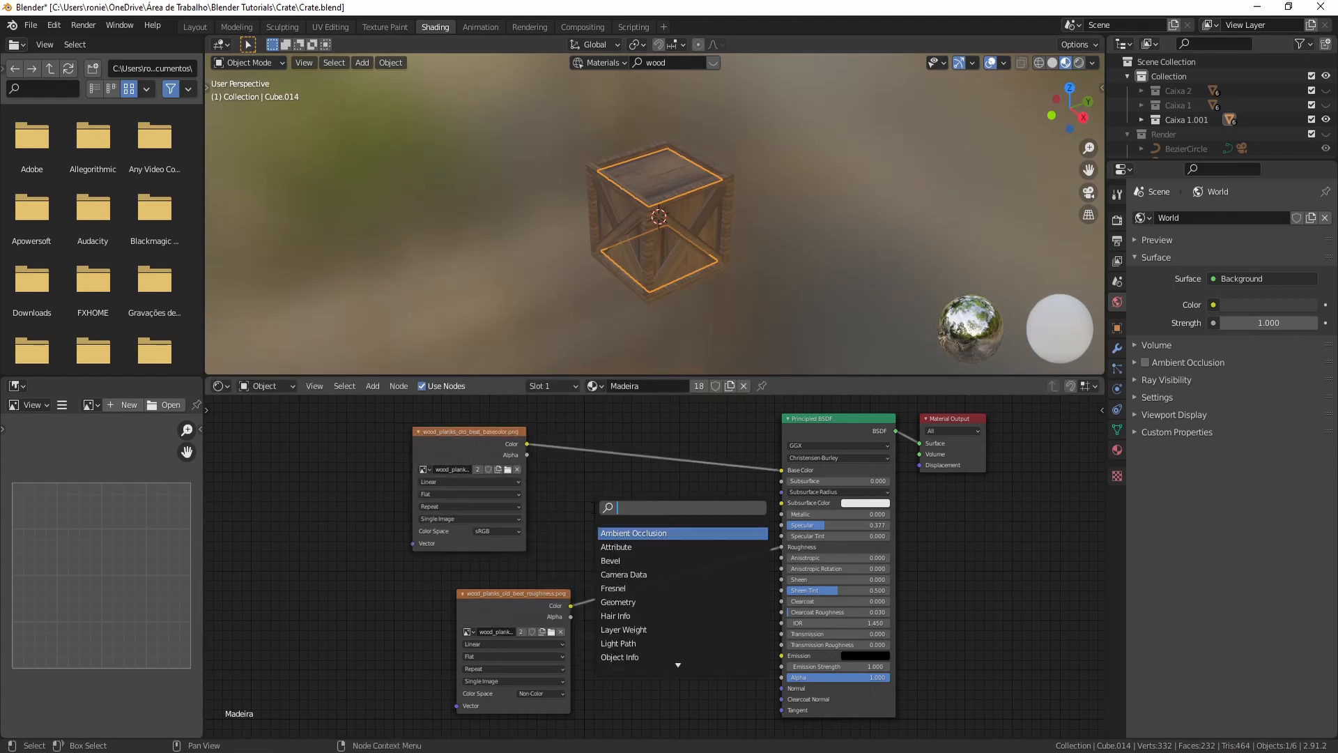
pyautogui.write('mixr')
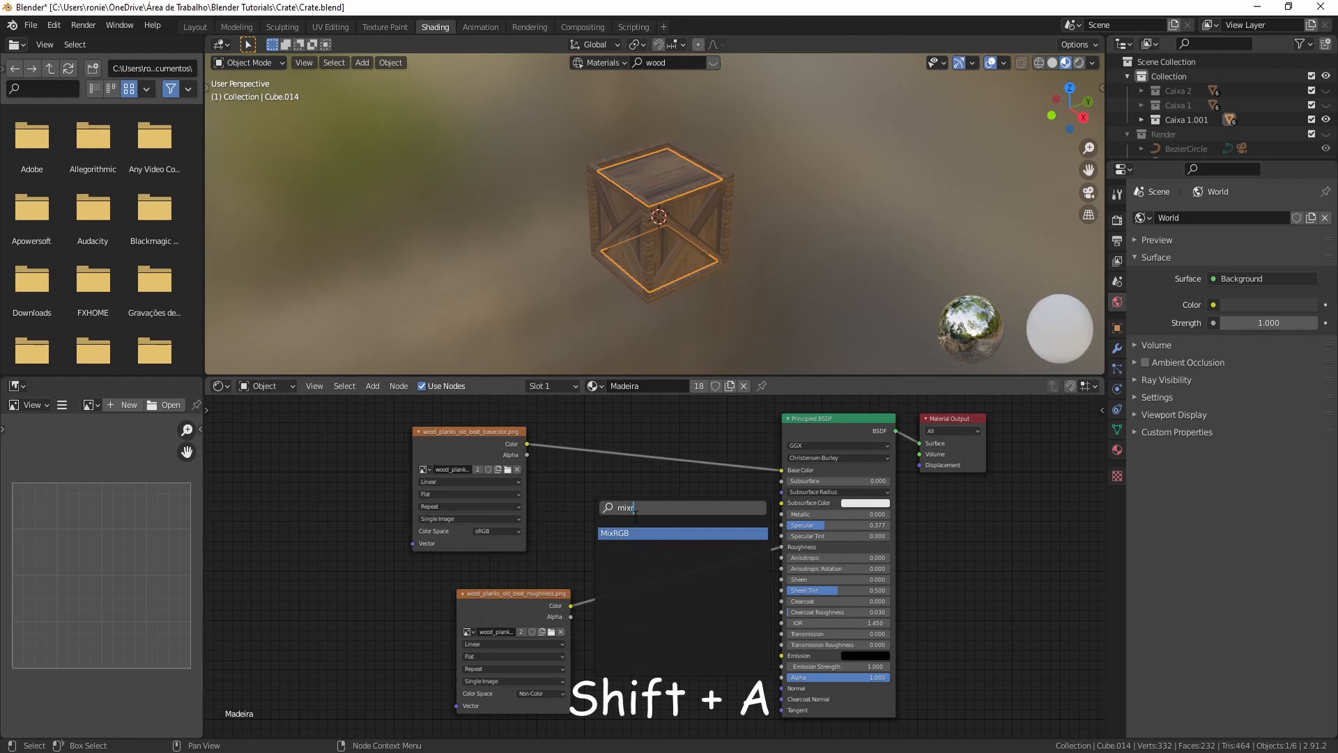
pyautogui.press('Return')
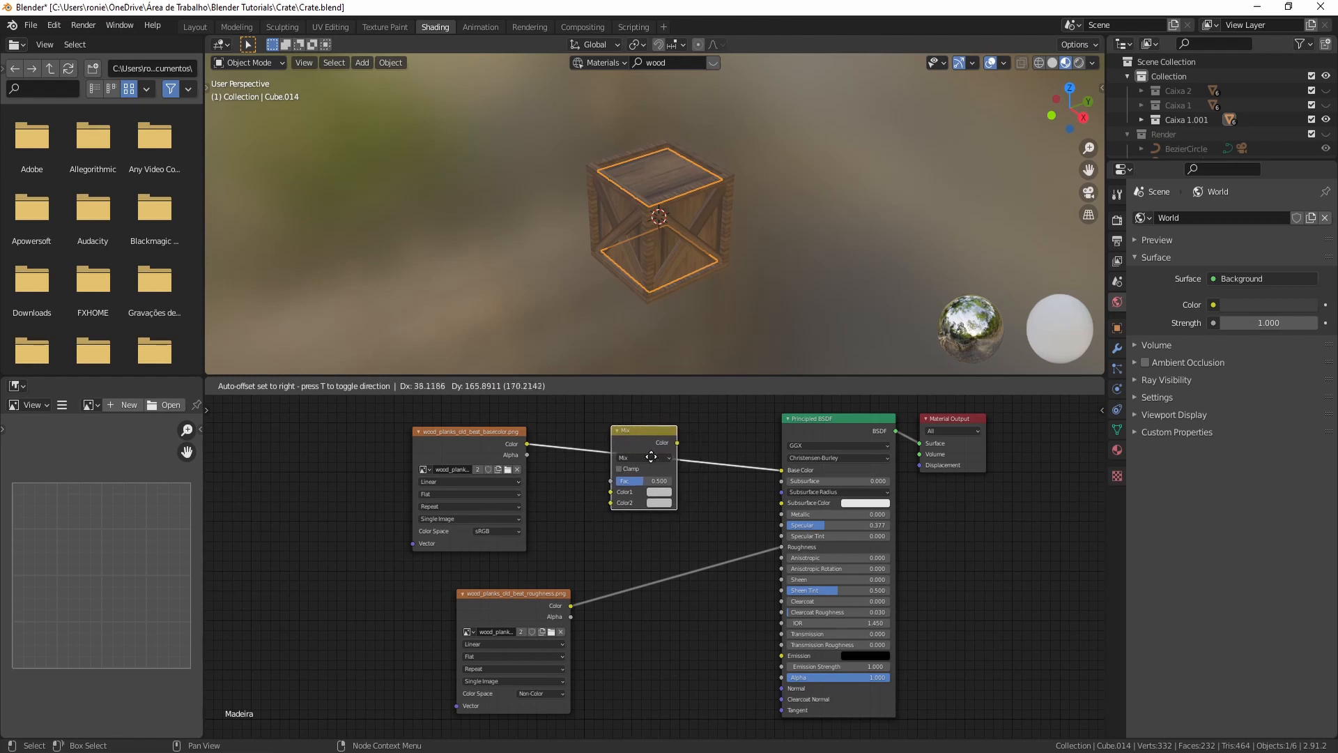
pyautogui.click(656, 452)
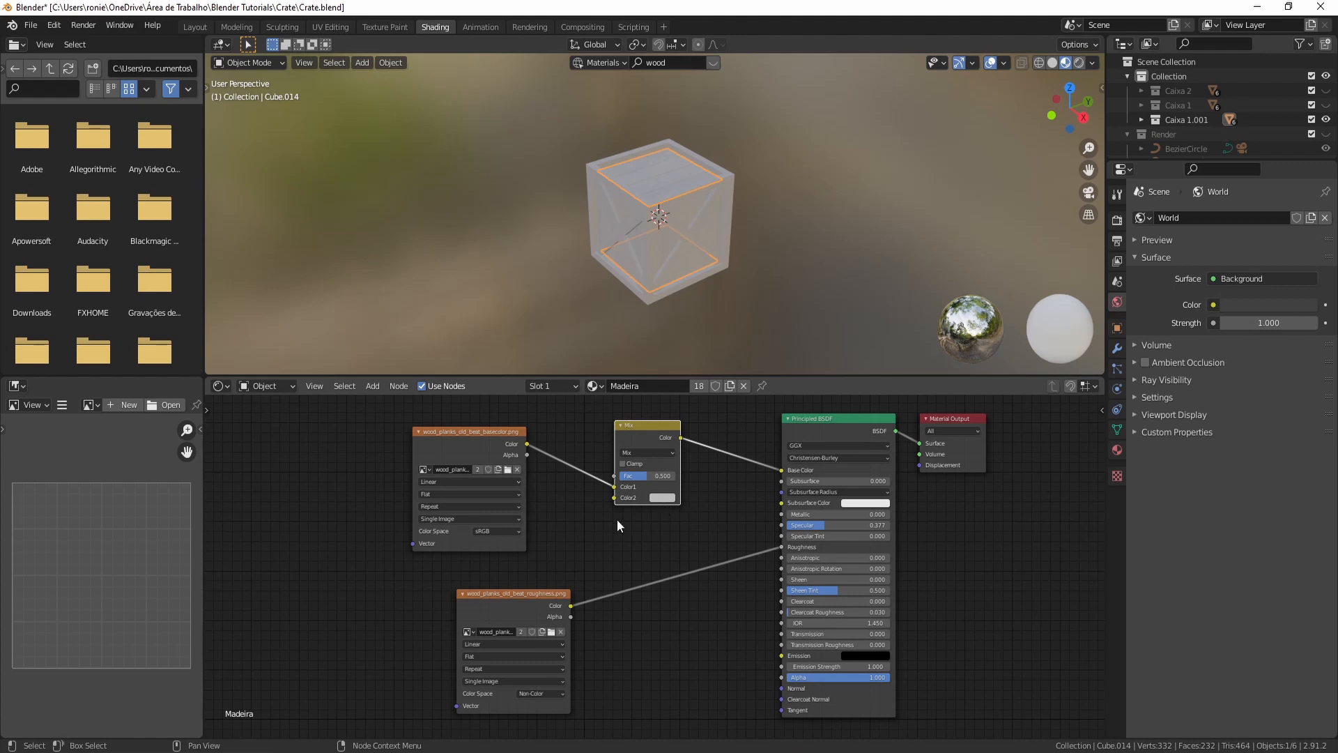
# - Set the Mix node's Color2 to a pale yellow tint
pyautogui.moveTo(650, 477)
pyautogui.mouseDown()
pyautogui.moveTo(661, 477)
pyautogui.moveTo(622, 478)
pyautogui.moveTo(650, 477)
pyautogui.mouseUp()
pyautogui.click(668, 498)
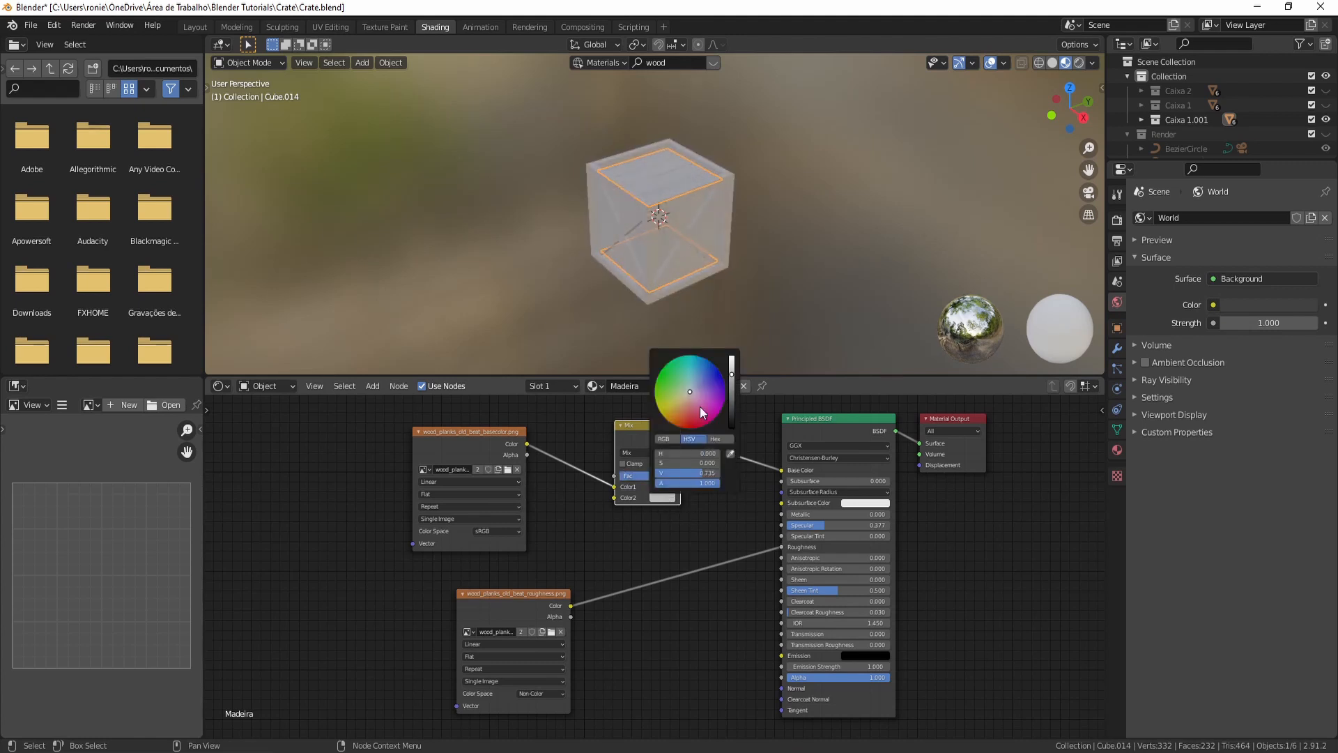
pyautogui.moveTo(679, 395); pyautogui.dragTo(731, 360)
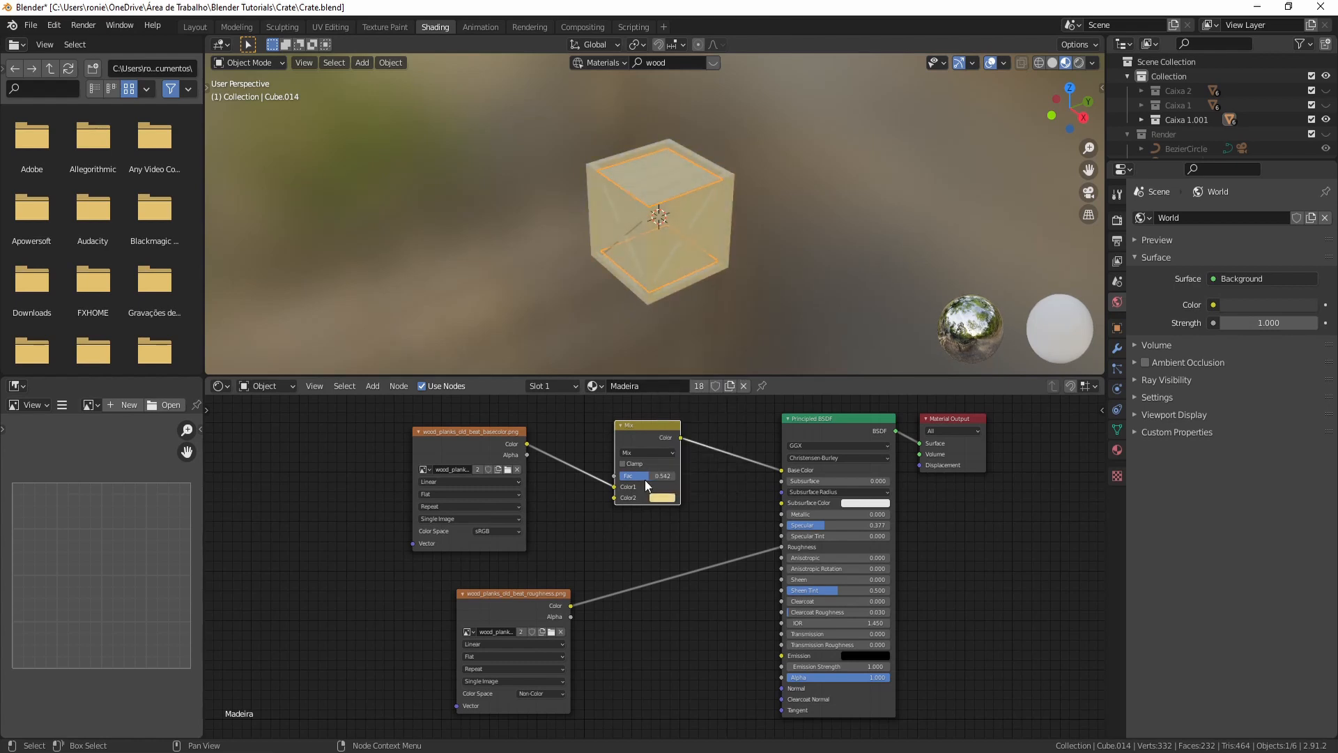
# - Change the Mix node's blending mode to Overlay and raise its Fac to about 0.69
pyautogui.click(647, 452)
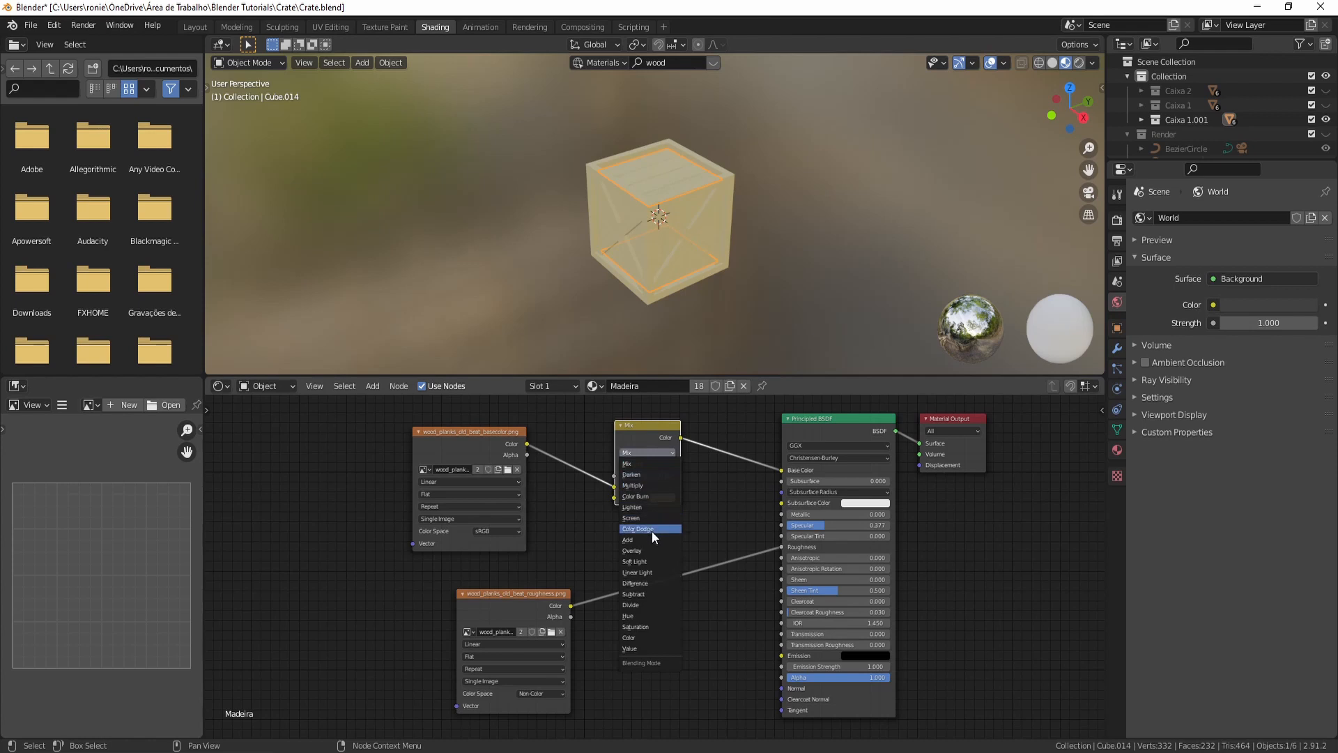
pyautogui.click(650, 550)
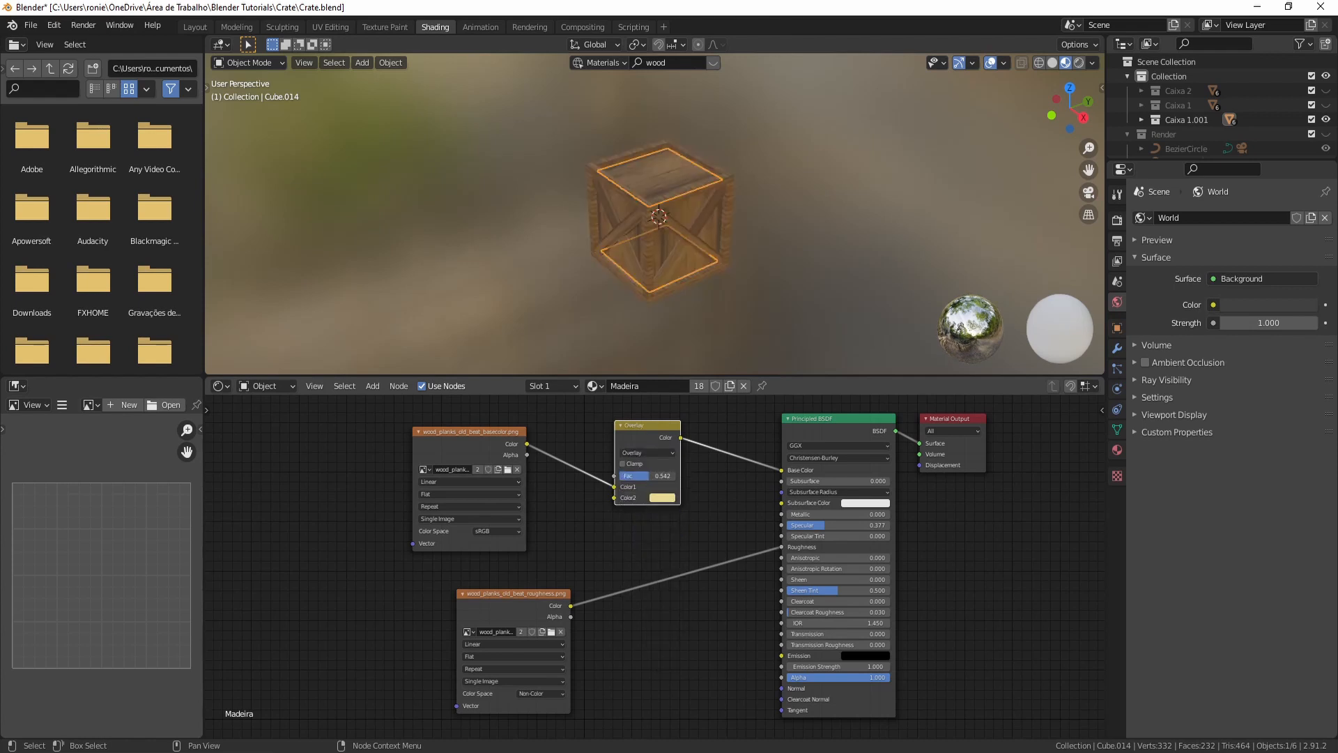
pyautogui.moveTo(650, 475)
pyautogui.mouseDown()
pyautogui.moveTo(620, 475)
pyautogui.moveTo(658, 475)
pyautogui.mouseUp()
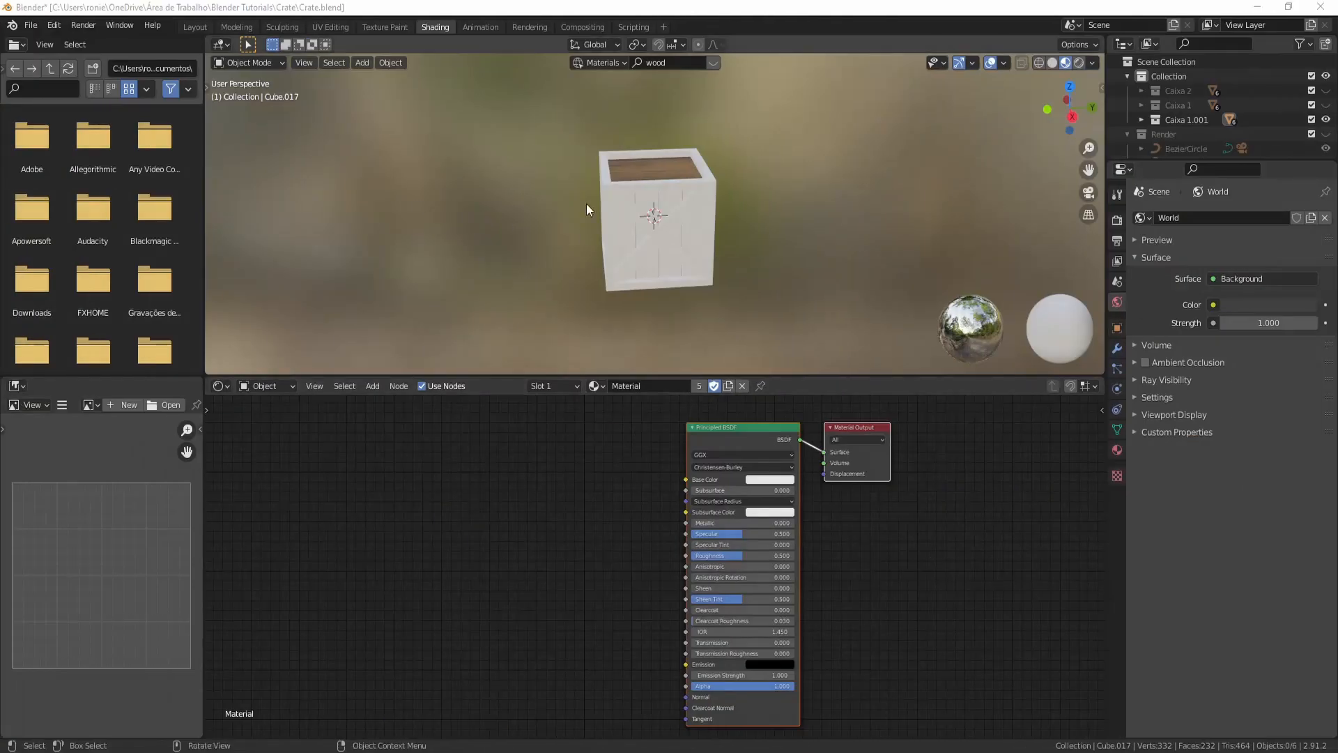
# - Assign the Madeira material to the crate's inner box part
pyautogui.moveTo(503, 245); pyautogui.dragTo(534, 254, button='middle')
pyautogui.click(647, 230)
pyautogui.click(597, 386)
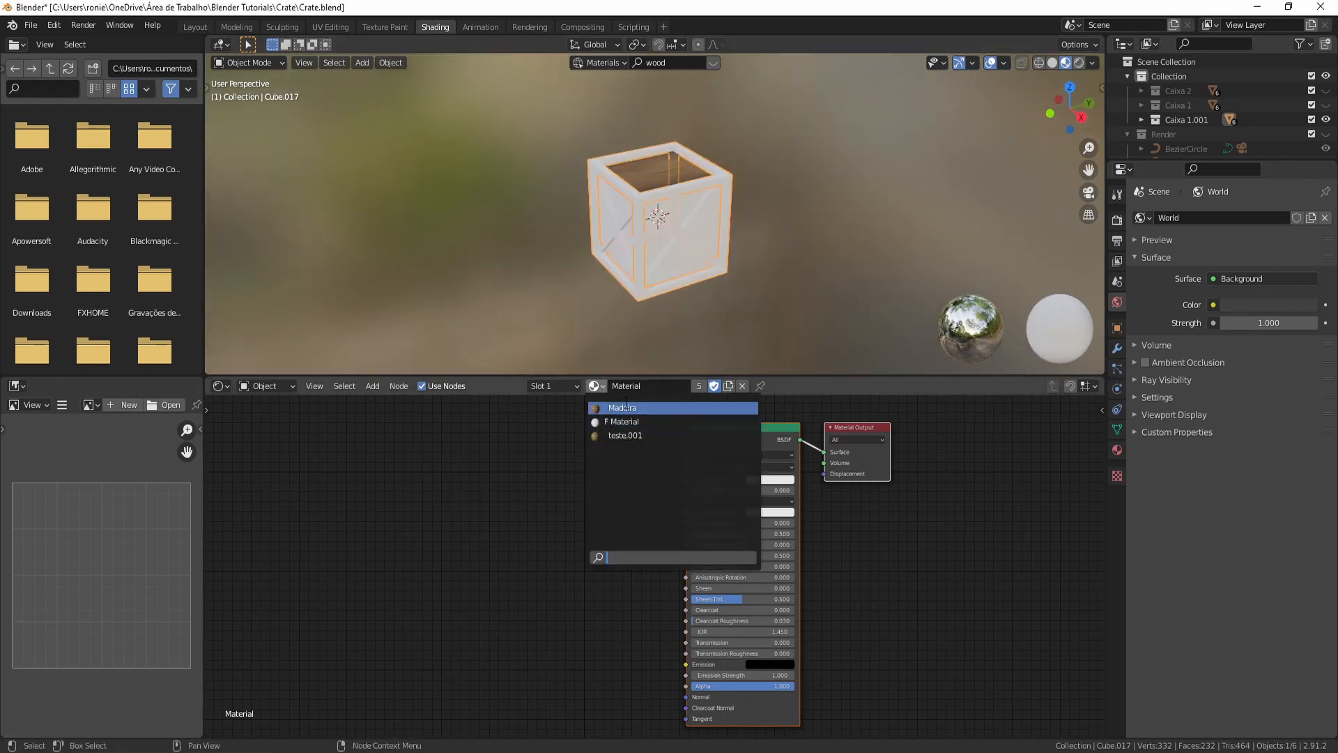
pyautogui.click(618, 407)
# - Assign the Madeira material to the crate's front cross-brace parts
pyautogui.click(680, 247)
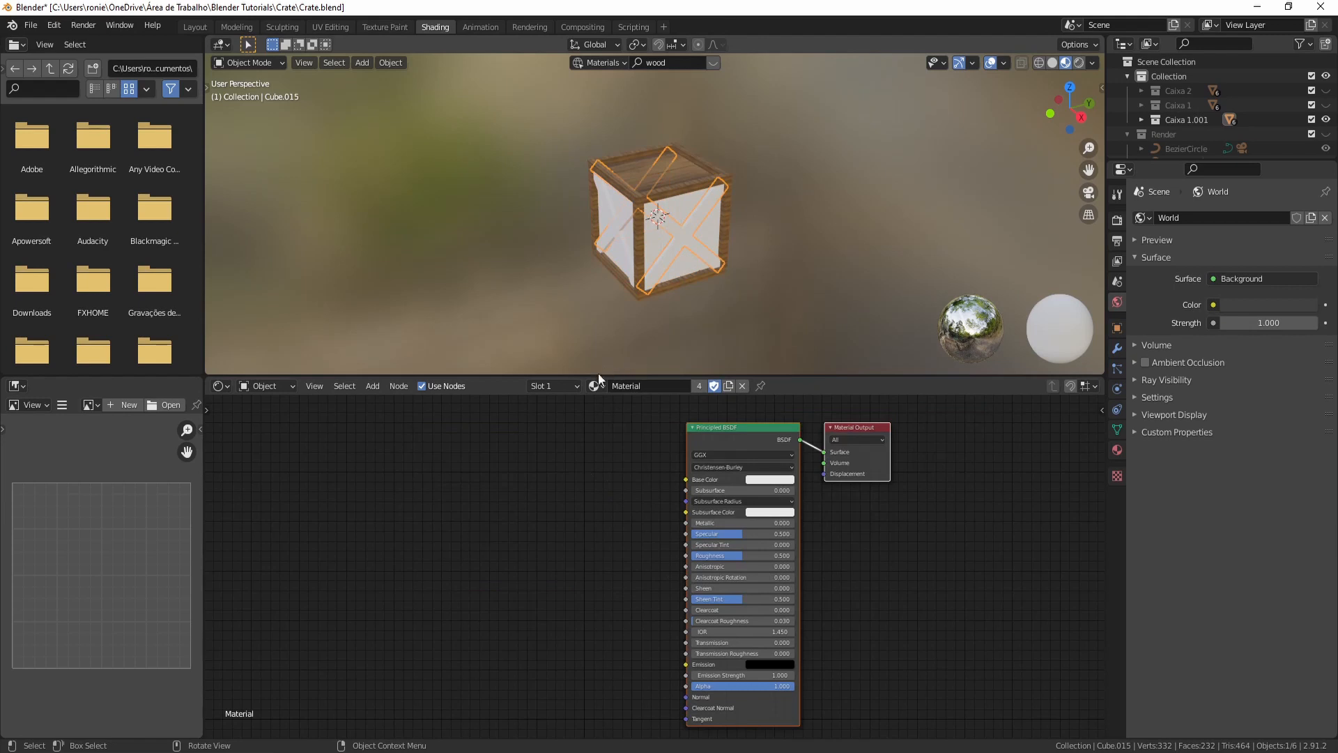
pyautogui.click(597, 386)
pyautogui.click(616, 408)
pyautogui.click(666, 273)
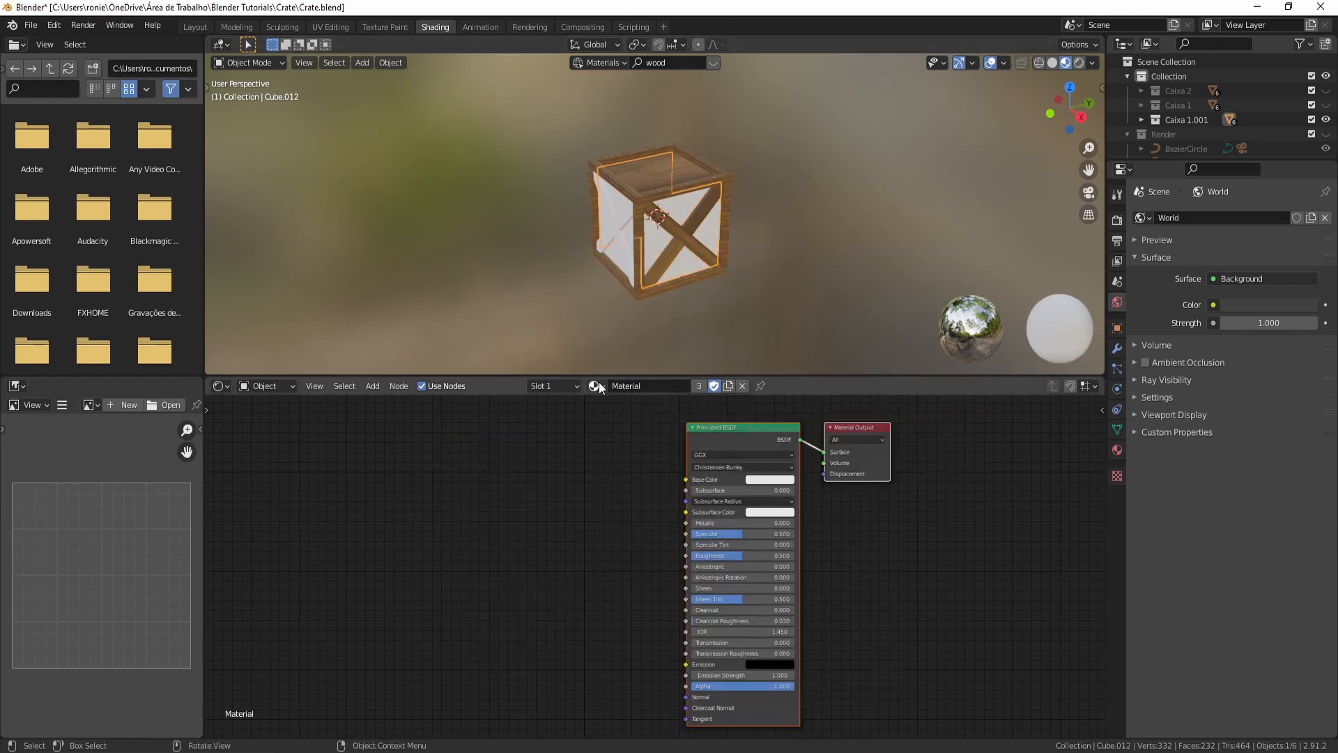
pyautogui.click(597, 385)
pyautogui.click(616, 408)
# - Assign the Madeira material to the remaining crate parts
pyautogui.click(618, 242)
pyautogui.click(596, 386)
pyautogui.click(616, 408)
pyautogui.click(627, 229)
pyautogui.click(616, 256)
pyautogui.moveTo(616, 257); pyautogui.dragTo(645, 256, button='middle')
pyautogui.click(596, 386)
pyautogui.click(616, 408)
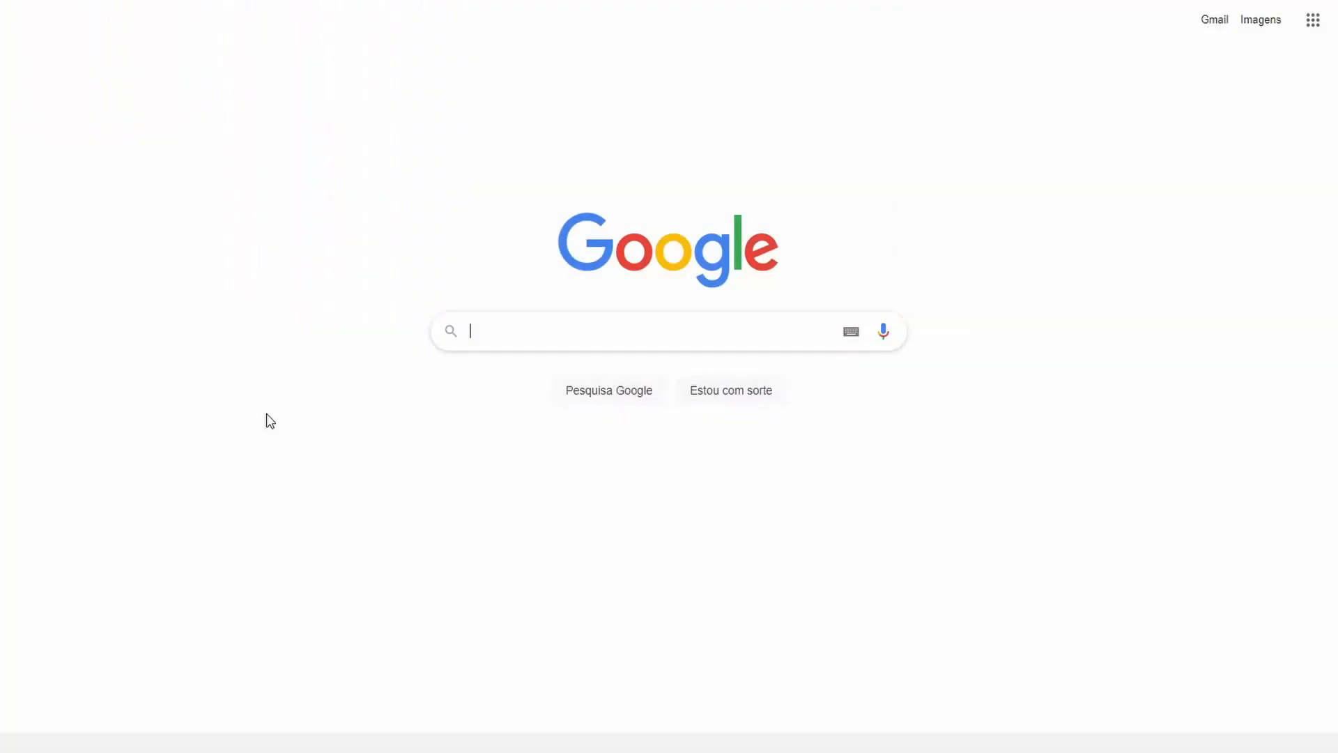
# - Search Google for "unwrap" in the web browser
pyautogui.write('unwrap')
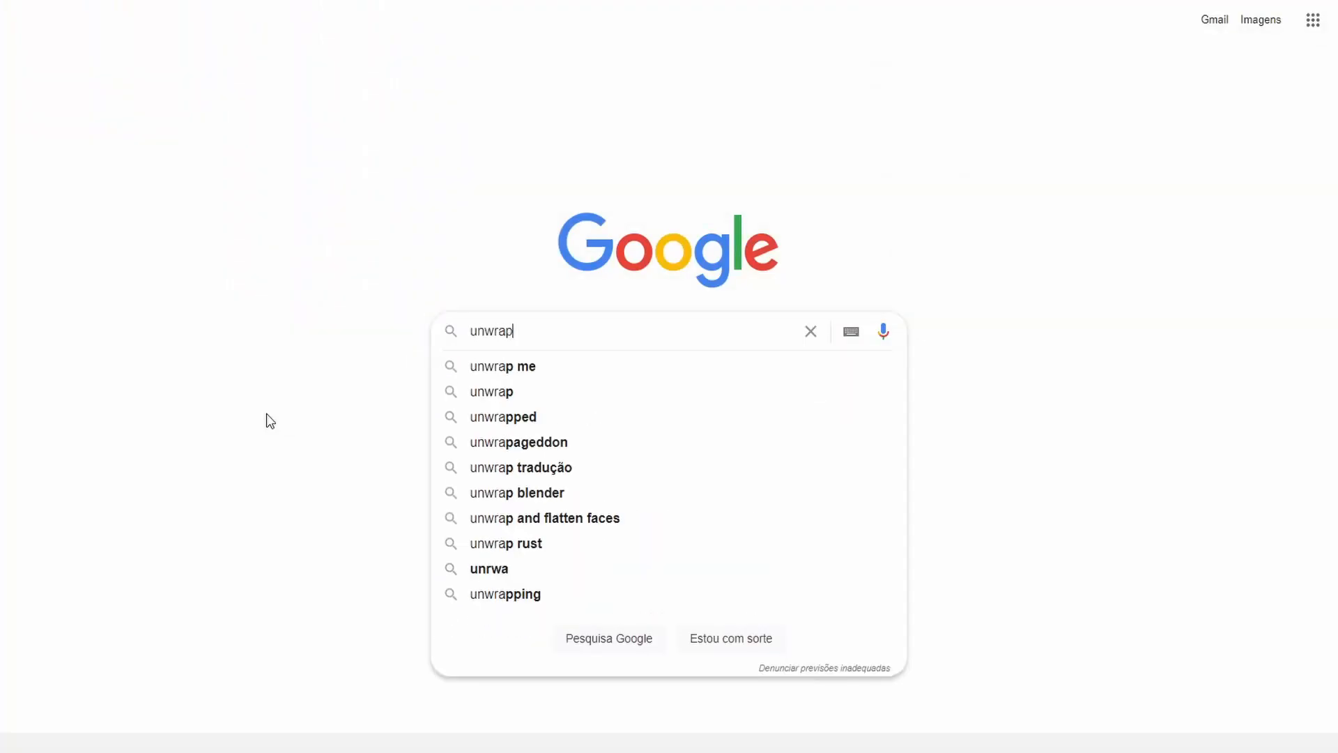
pyautogui.press('Return')
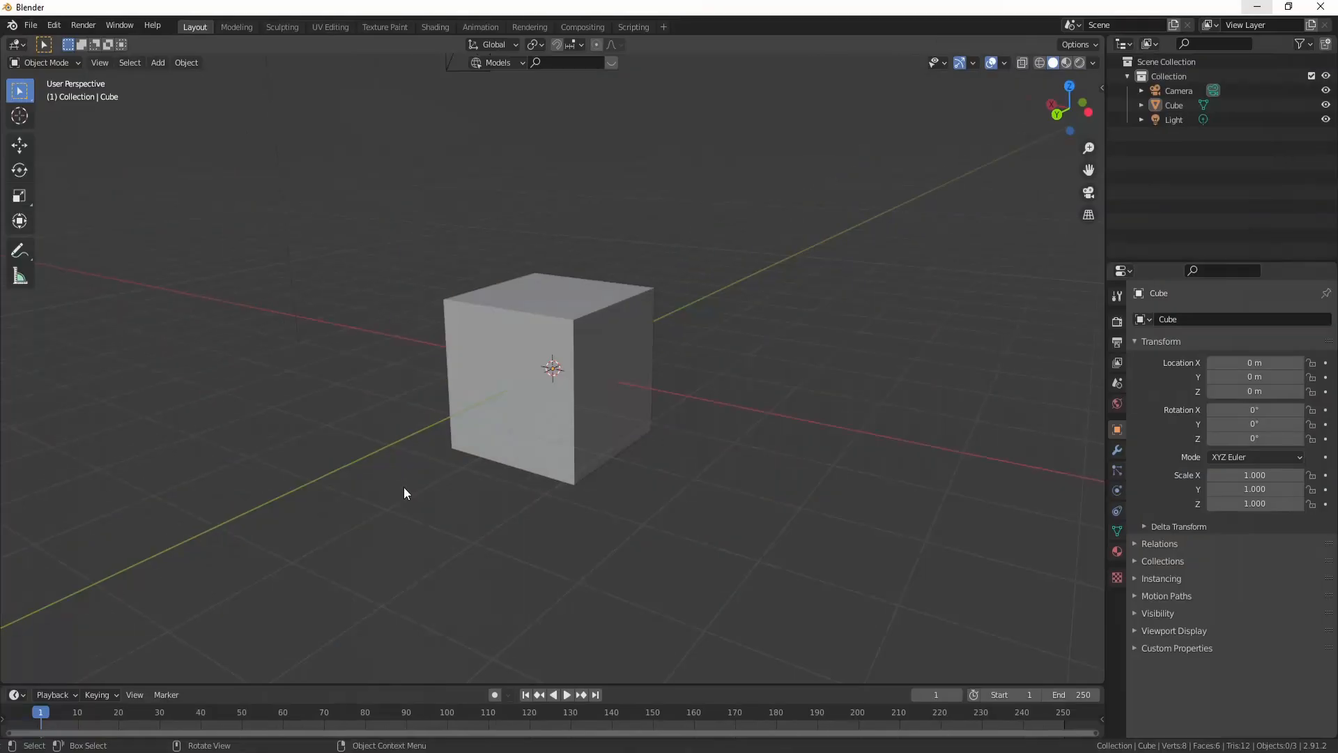
pyautogui.moveTo(403, 486); pyautogui.dragTo(353, 488, button='middle')
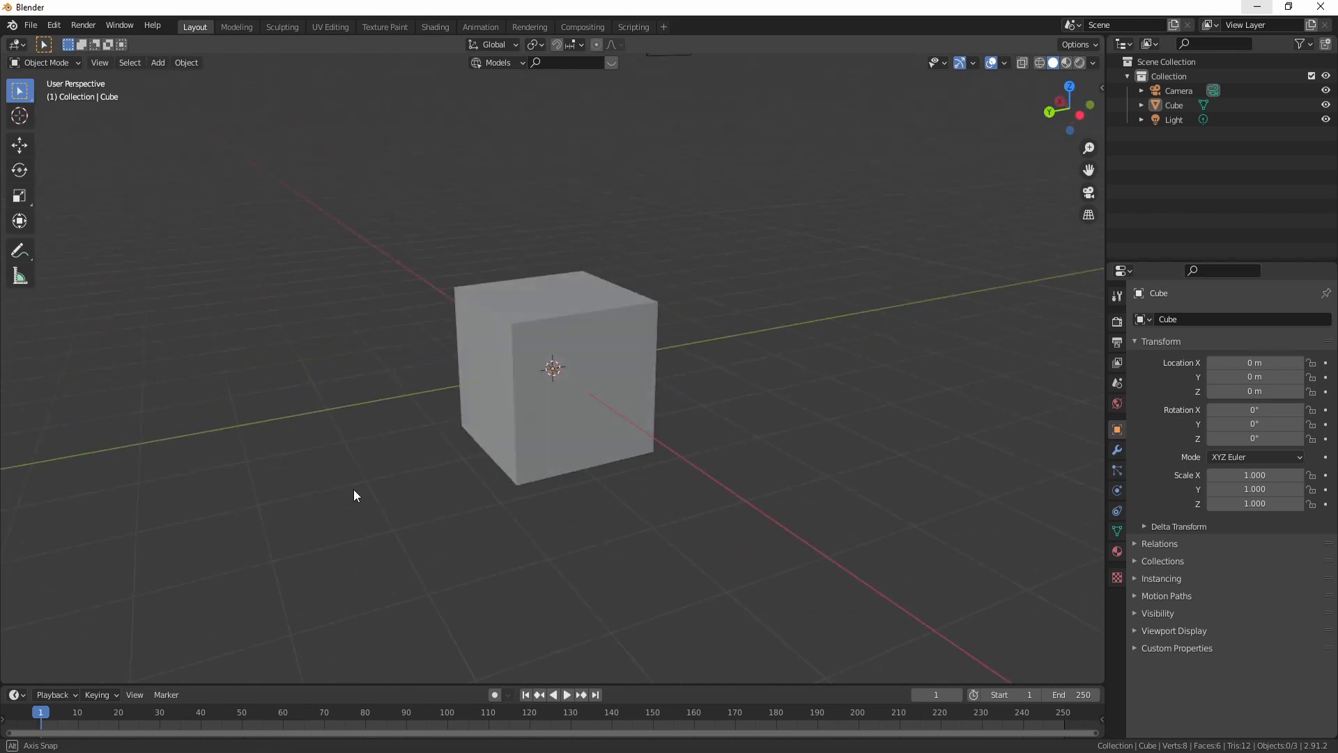
# - Select the default cube and open the UV Editing workspace to view its UV layout
pyautogui.click(503, 379)
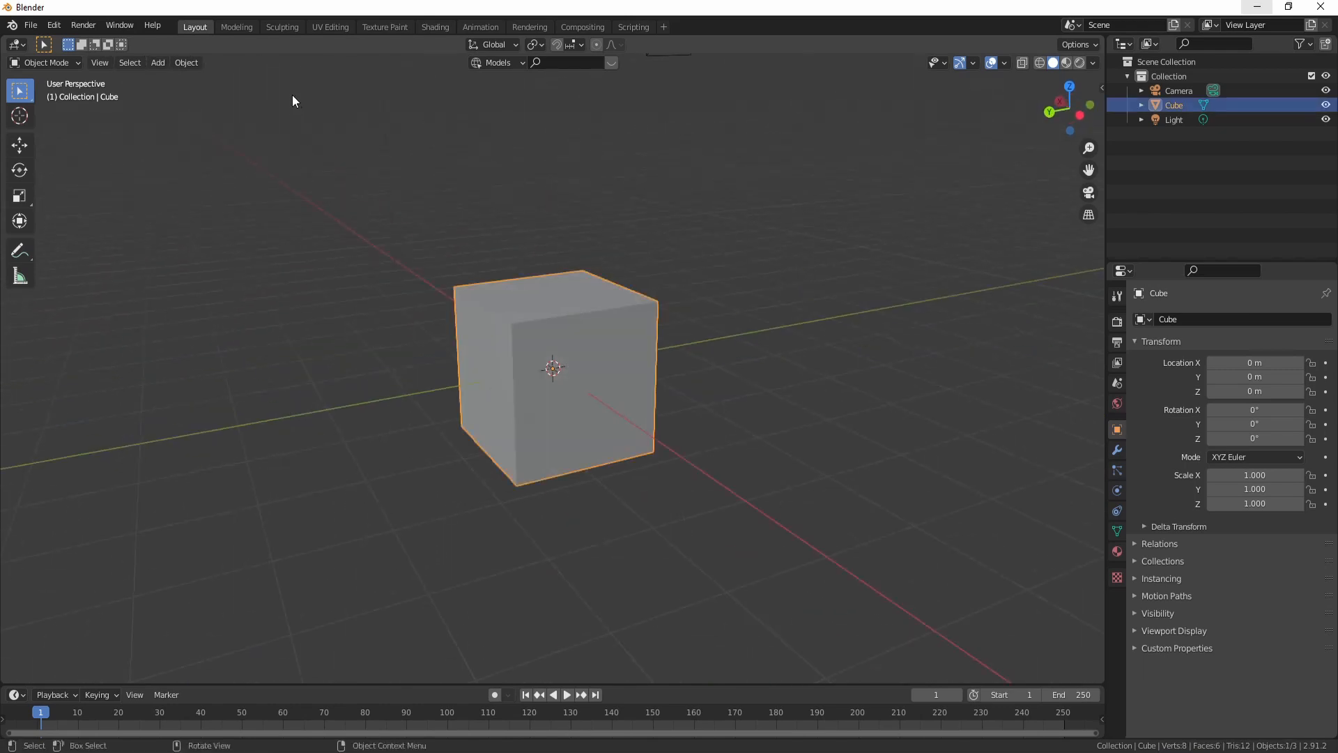
pyautogui.click(329, 26)
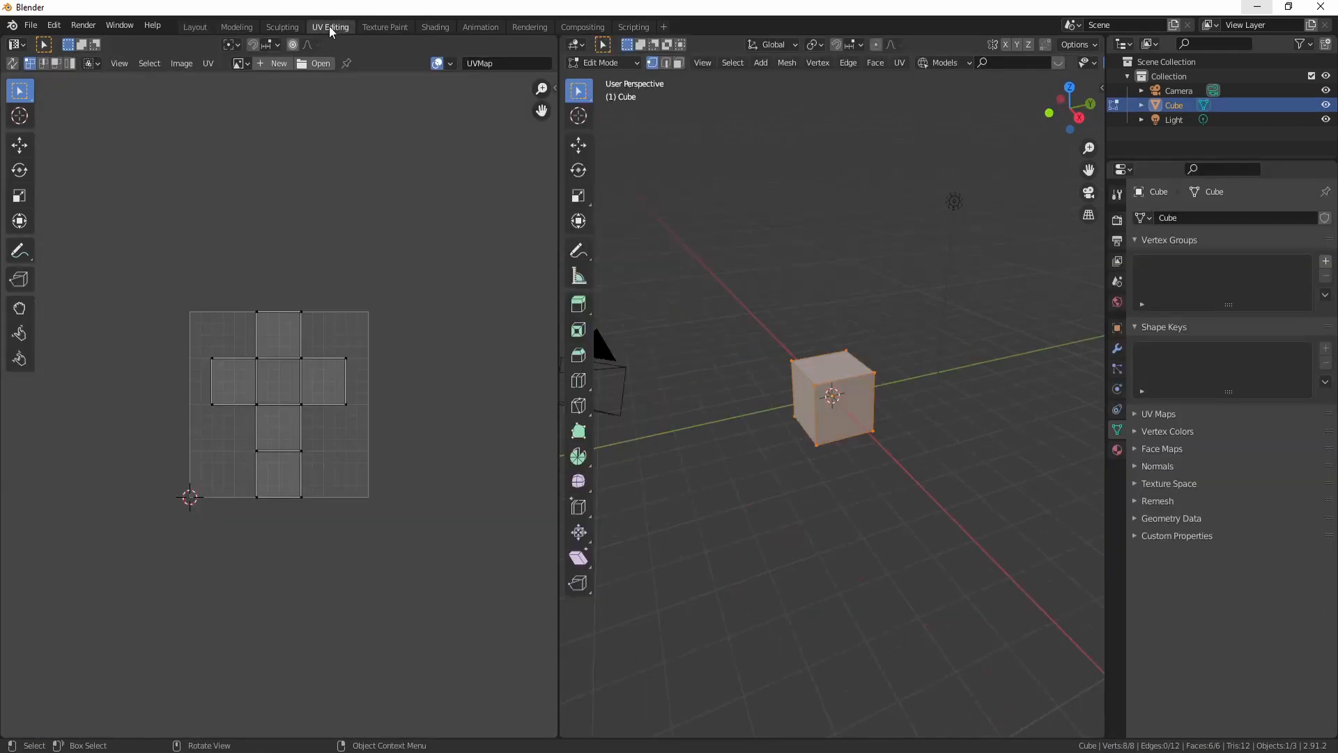
pyautogui.scroll(4, 319, 370)
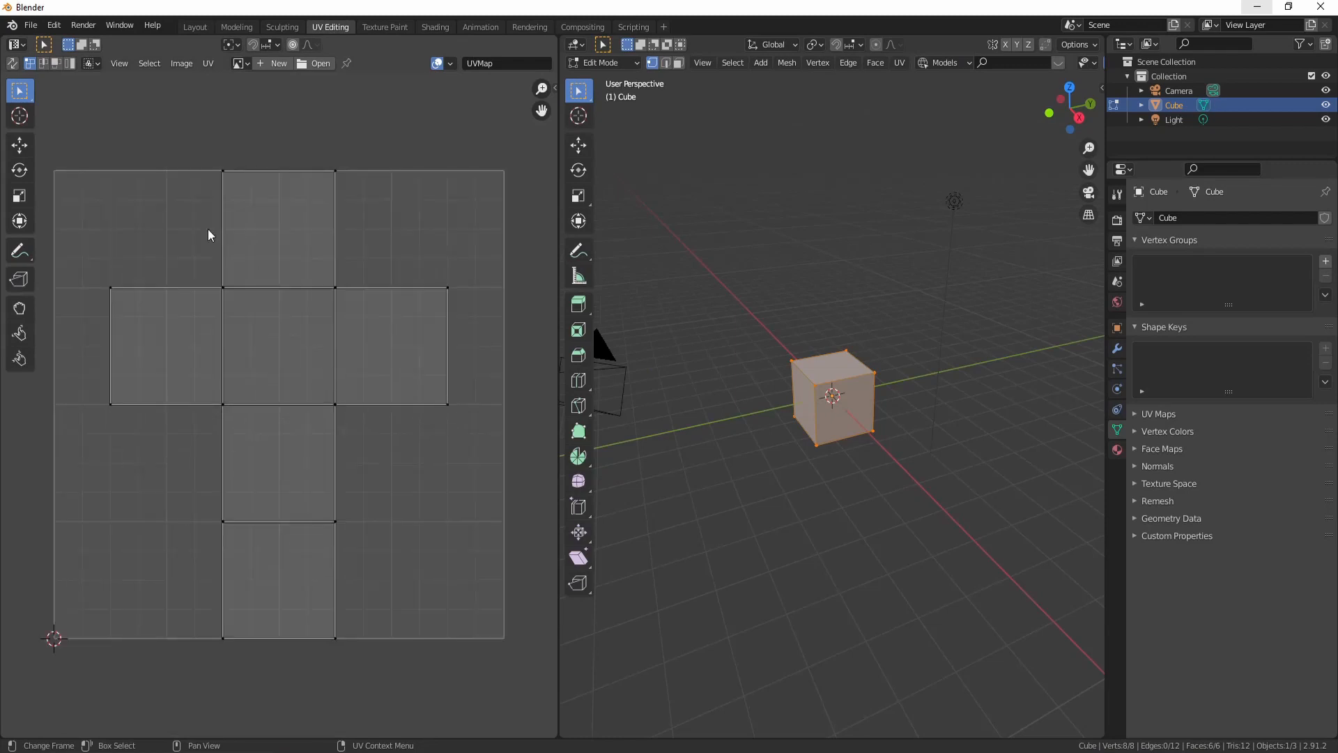
# - Try selecting and moving the cube's UV faces in the UV editor, cancelling each move
pyautogui.moveTo(81, 153); pyautogui.dragTo(483, 661)
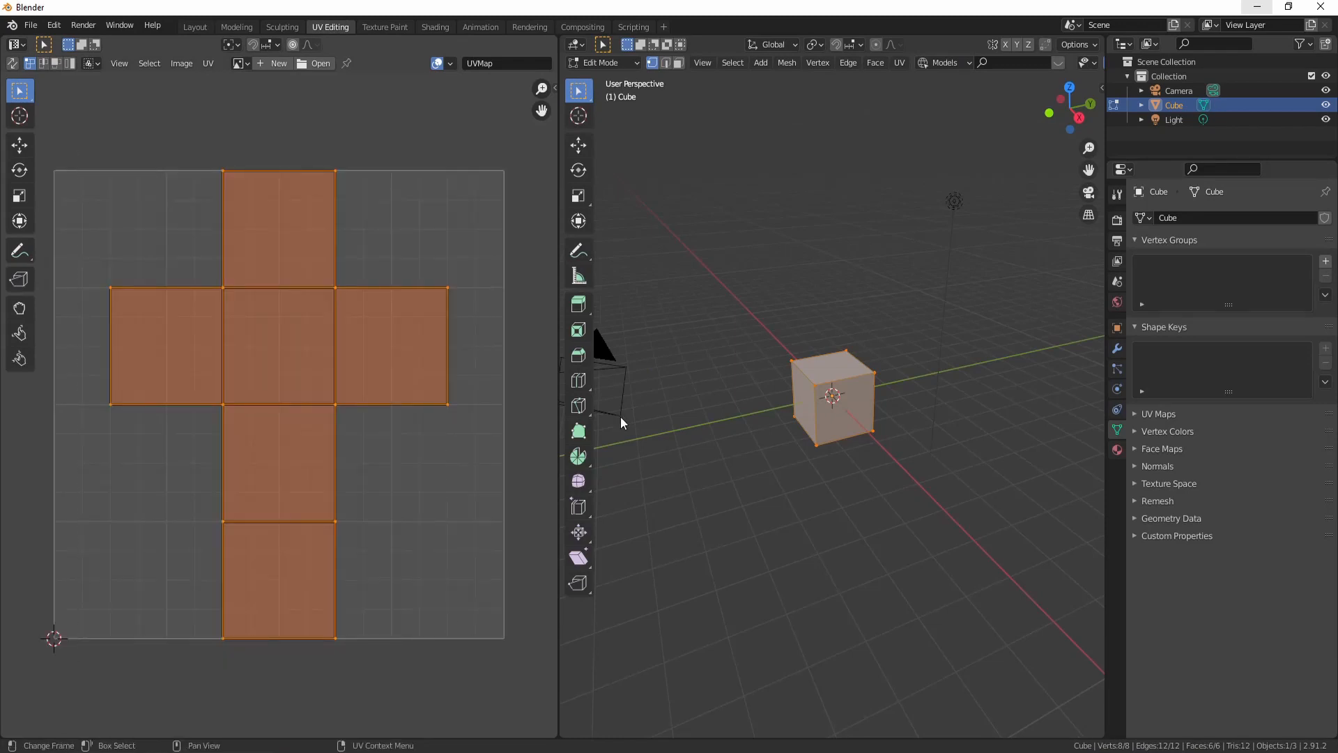
pyautogui.click(374, 157)
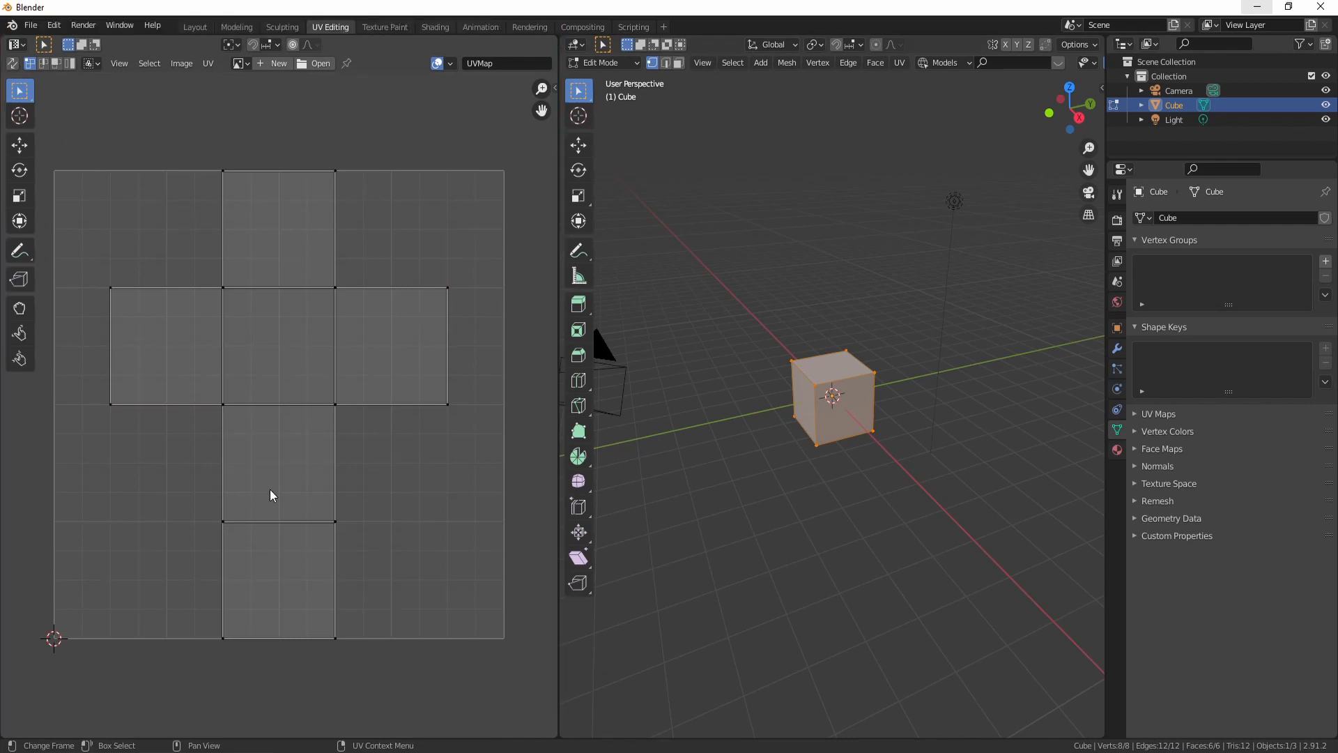
pyautogui.scroll(-1, 432, 485)
pyautogui.moveTo(424, 484); pyautogui.dragTo(445, 485, button='middle')
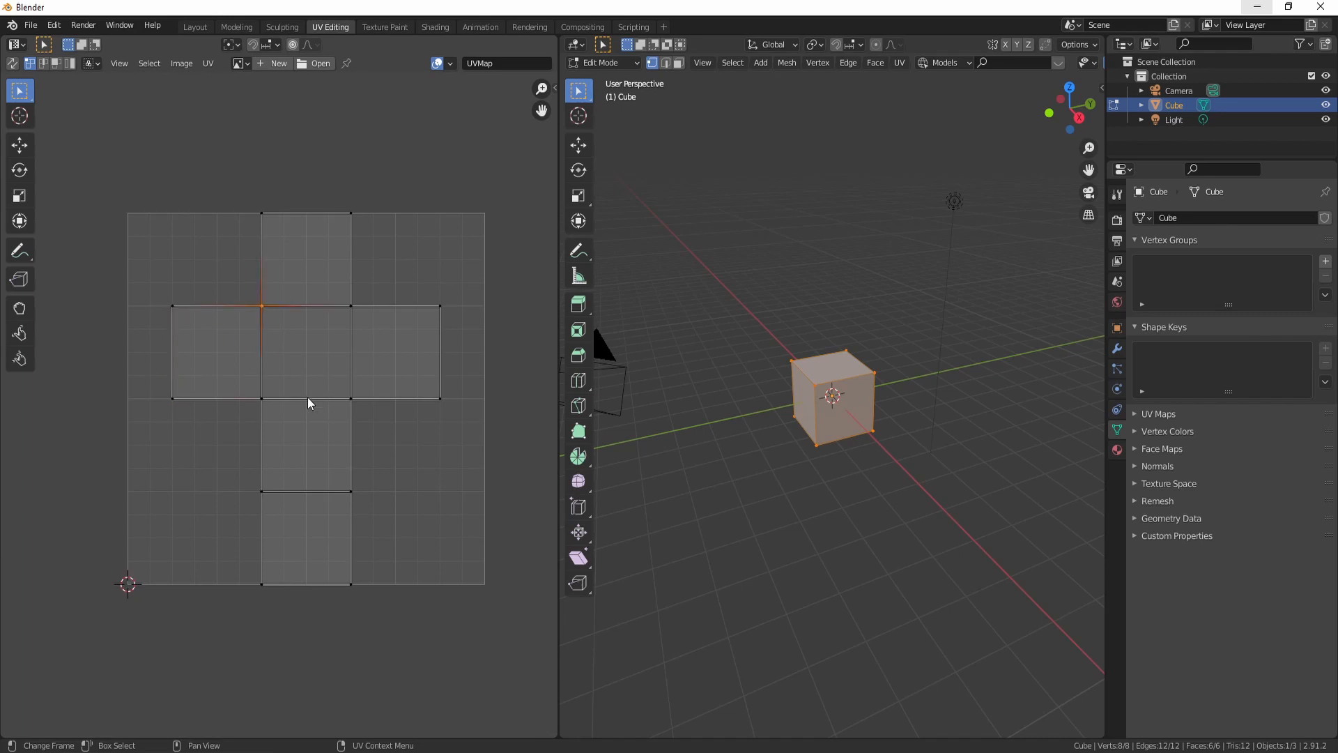
pyautogui.click(173, 397)
pyautogui.press('g')
pyautogui.press('Escape')
pyautogui.press('a')
pyautogui.press('g')
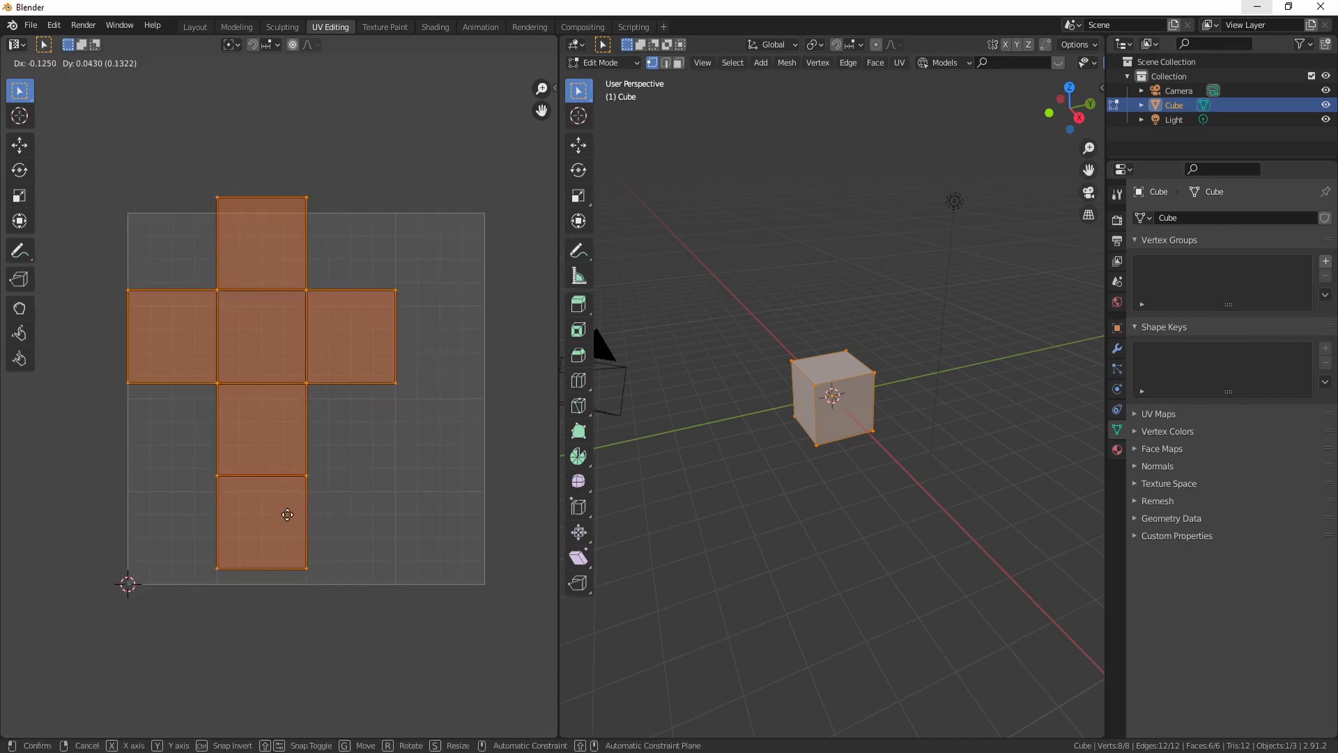
pyautogui.press('Escape')
pyautogui.hotkey('alt', 'a')
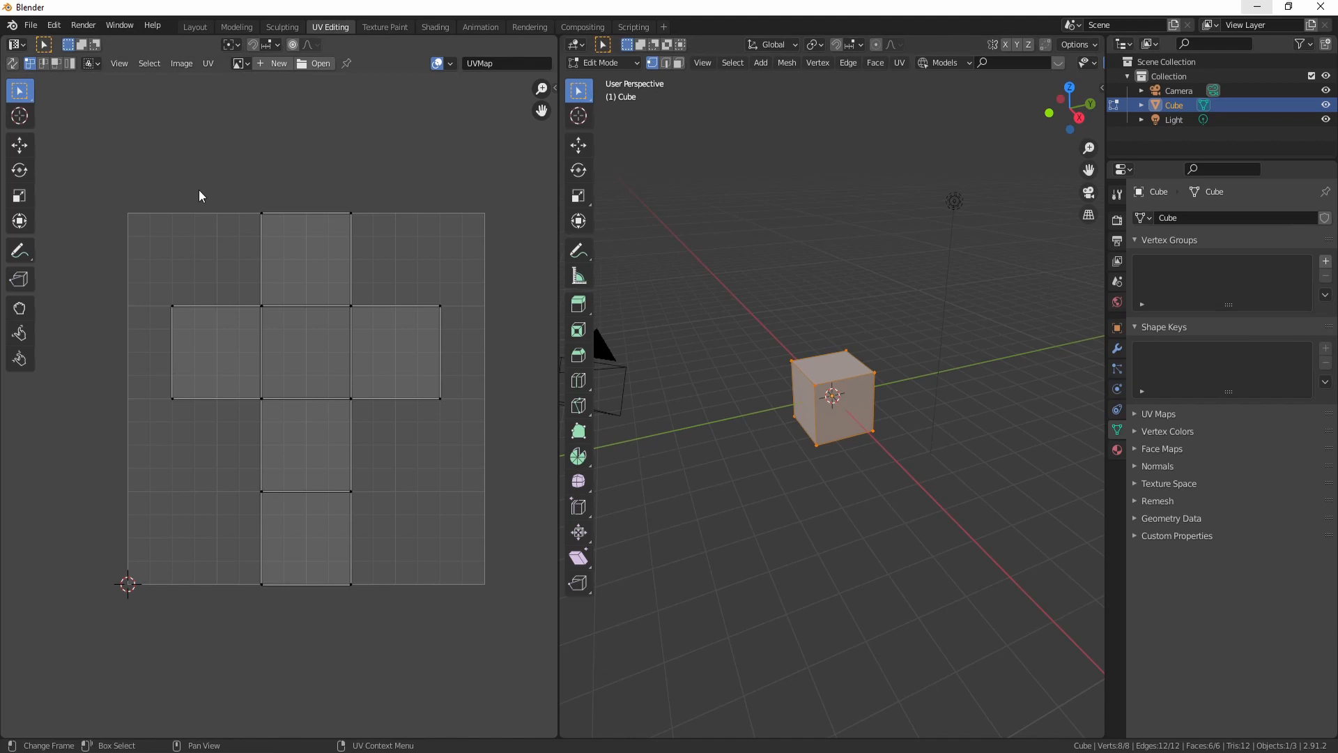
pyautogui.scroll(1, 200, 199)
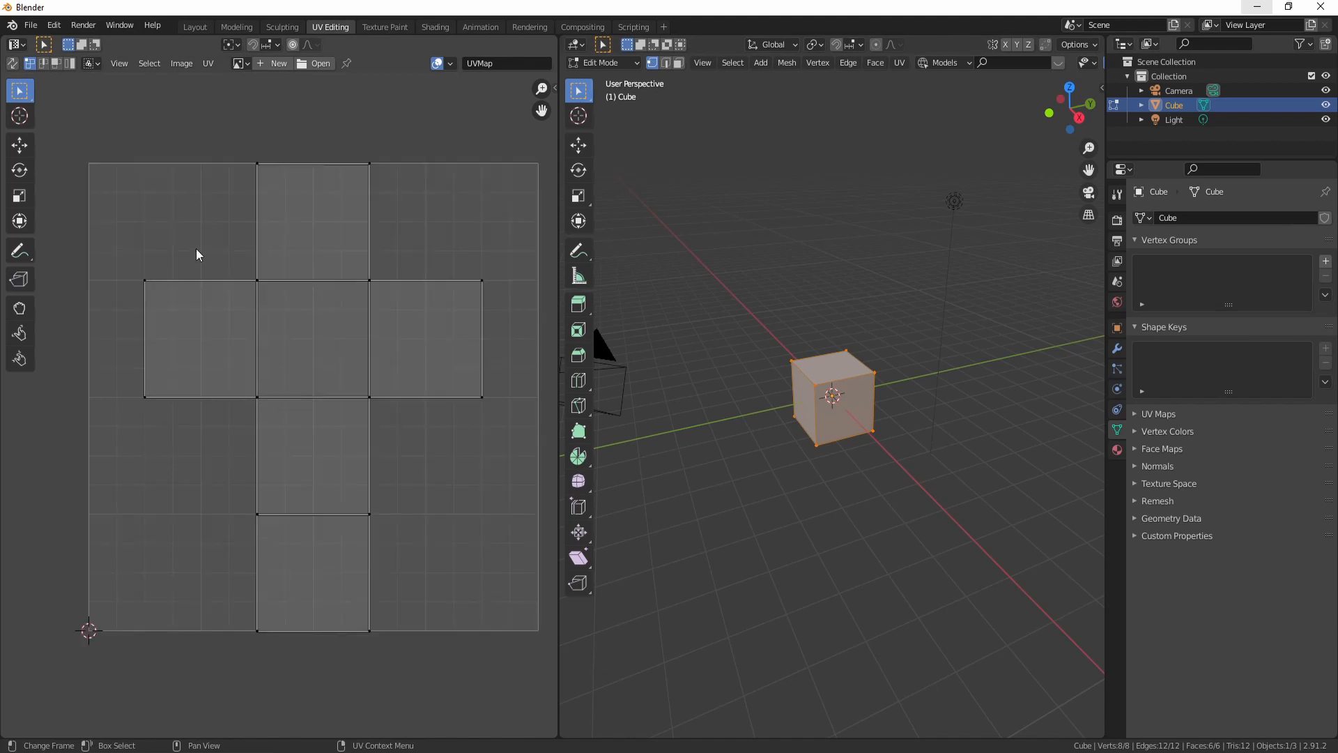
# - Create a new blank image named exemplo in the UV editor
pyautogui.click(278, 63)
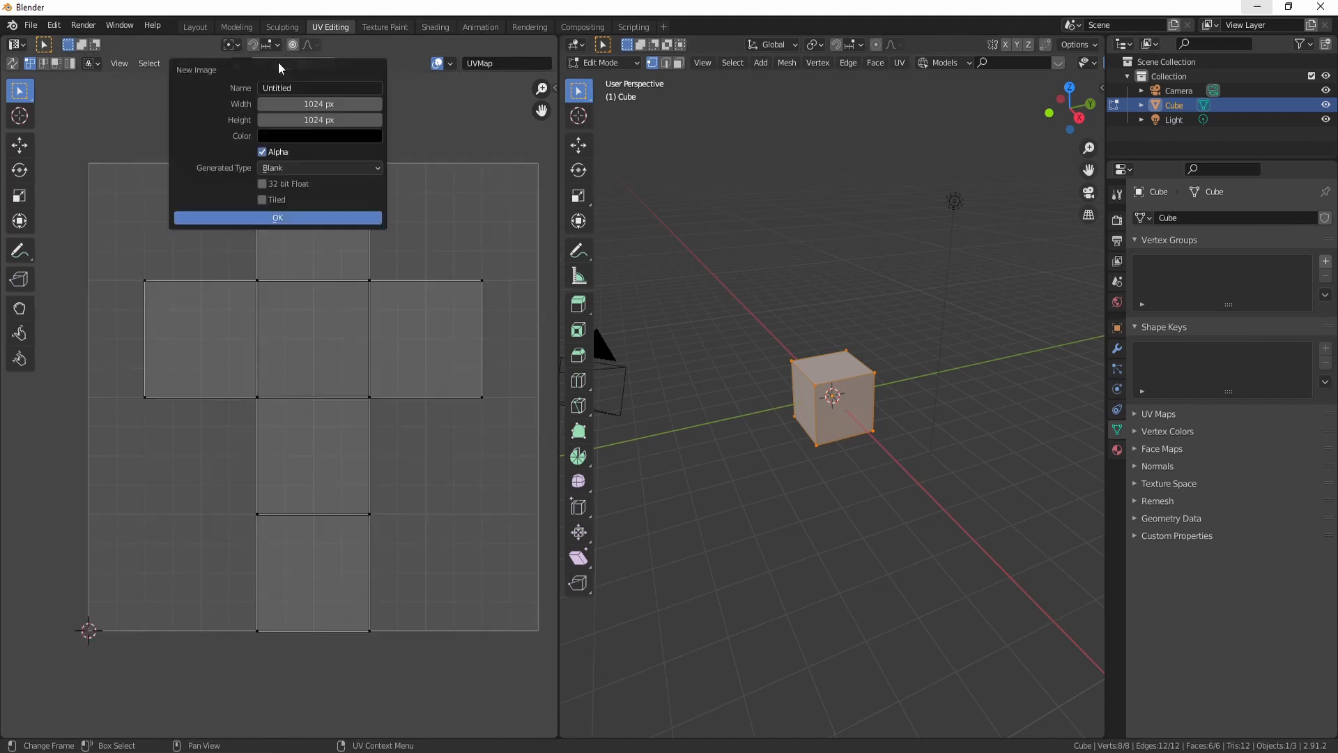
pyautogui.click(315, 89)
pyautogui.write('exemplo')
pyautogui.press('Return')
pyautogui.click(311, 219)
# - Add an Image Texture node using the exemplo image and connect its Color to the Principled BSDF Base Color
pyautogui.scroll(1, 346, 221)
pyautogui.click(435, 27)
pyautogui.hotkey('shift', 'a')
pyautogui.moveTo(334, 600)
pyautogui.click(428, 472)
pyautogui.click(361, 495)
pyautogui.click(372, 538)
pyautogui.click(396, 556)
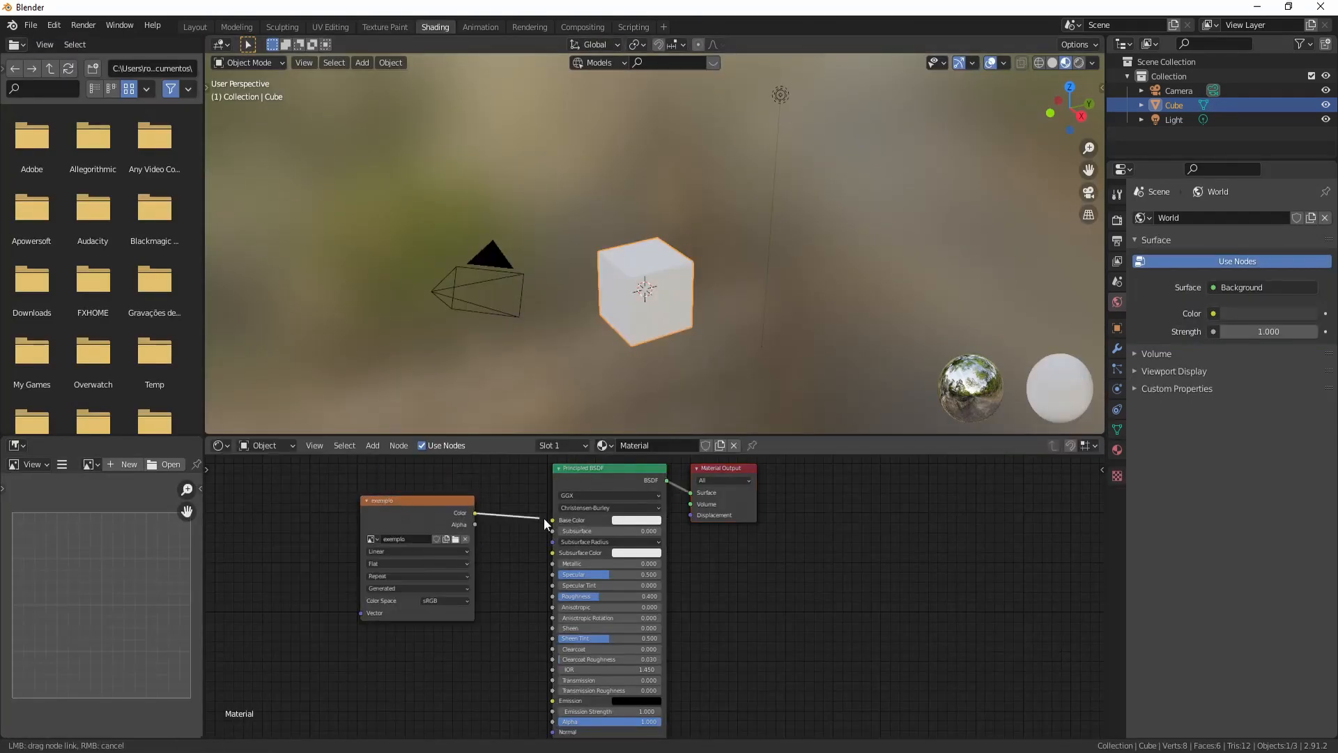
pyautogui.moveTo(474, 513); pyautogui.dragTo(552, 519)
# - Paint white strokes, a 1 and a wavy line, on the exemplo texture with a 15 px brush
pyautogui.click(377, 26)
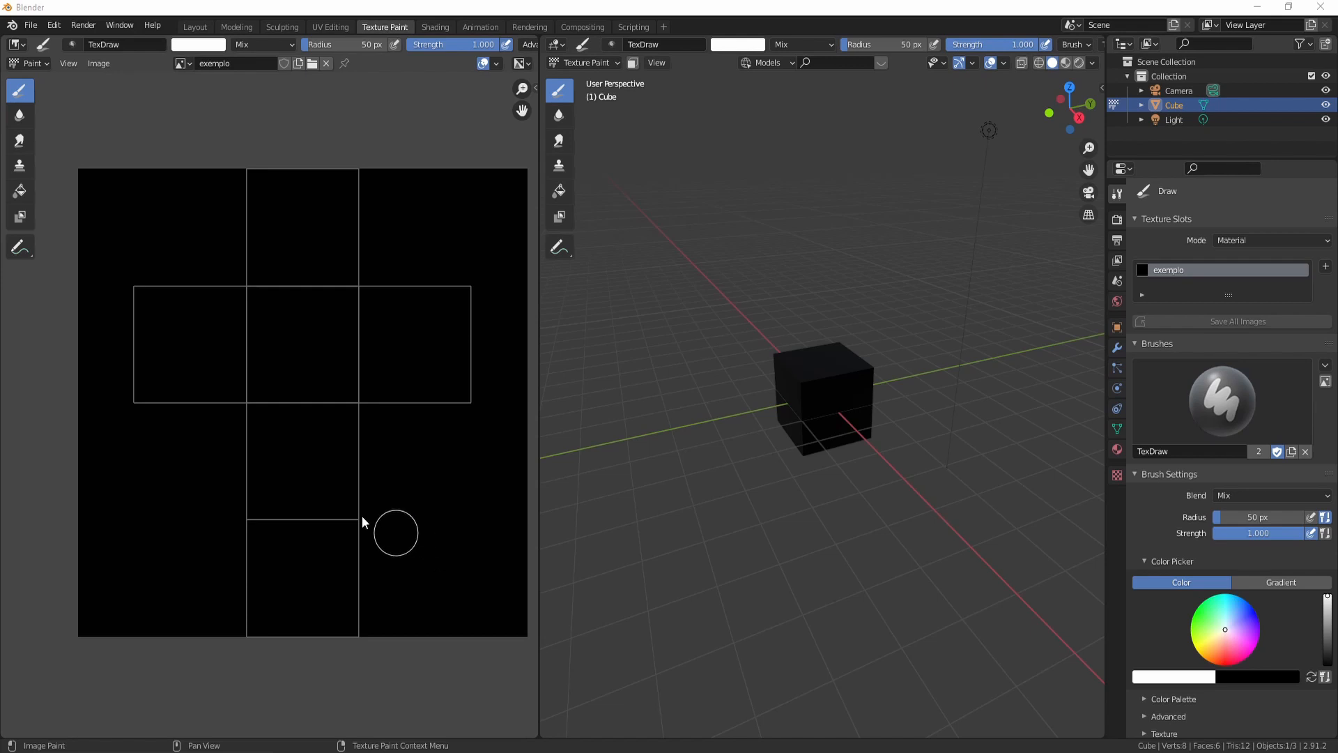
pyautogui.press('f')
pyautogui.click(630, 512)
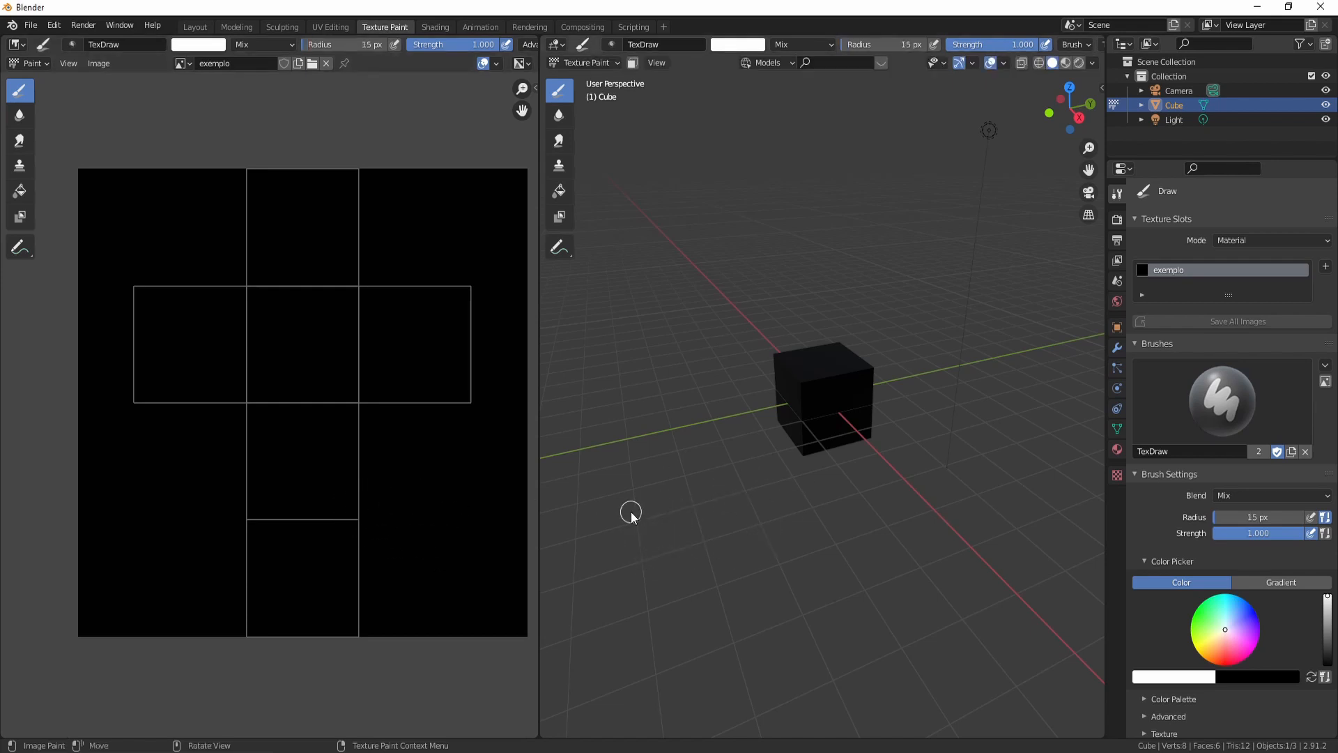
pyautogui.scroll(3, 630, 511)
pyautogui.moveTo(155, 348); pyautogui.dragTo(184, 372)
pyautogui.moveTo(980, 388); pyautogui.dragTo(766, 423, button='middle')
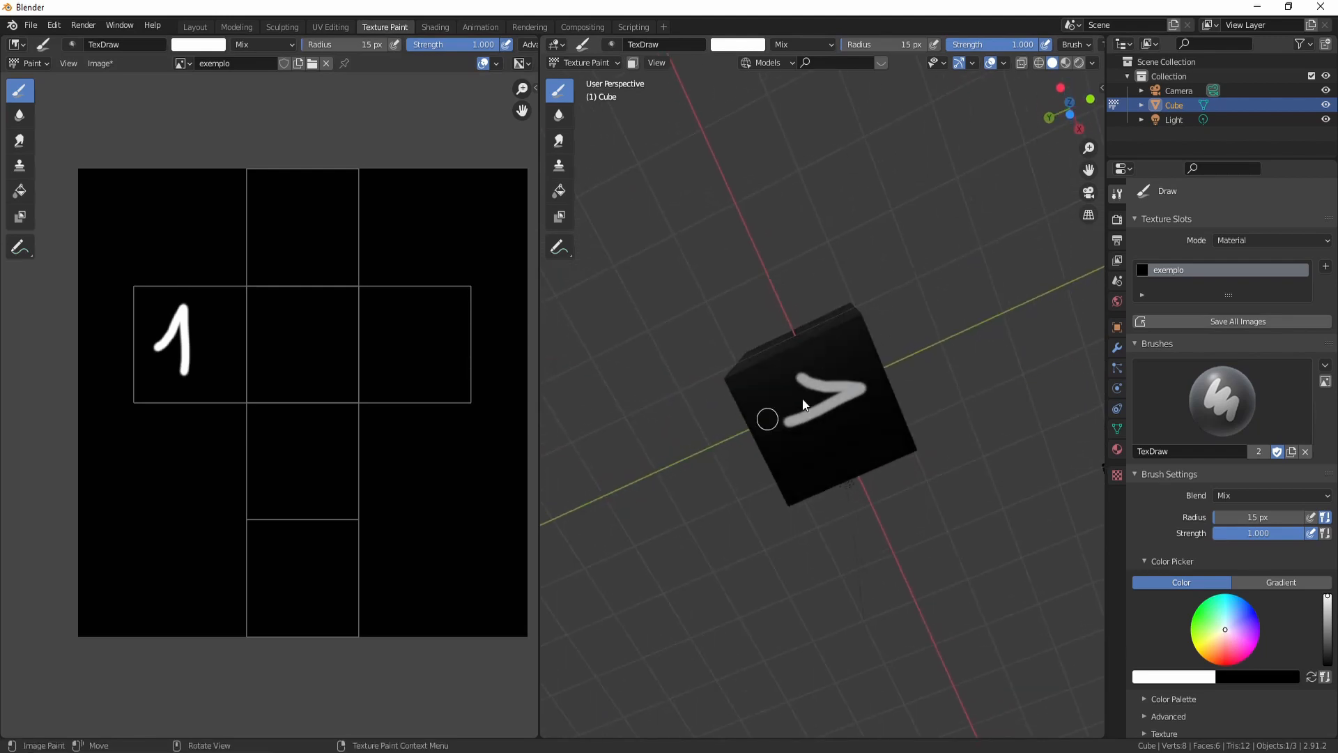
pyautogui.moveTo(808, 297); pyautogui.dragTo(1001, 508, button='middle')
pyautogui.moveTo(479, 212)
pyautogui.mouseDown()
pyautogui.moveTo(502, 345)
pyautogui.moveTo(506, 552)
pyautogui.mouseUp()
pyautogui.moveTo(861, 513)
pyautogui.mouseDown(button='middle')
pyautogui.moveTo(545, 411)
pyautogui.moveTo(681, 442)
pyautogui.mouseUp(button='middle')
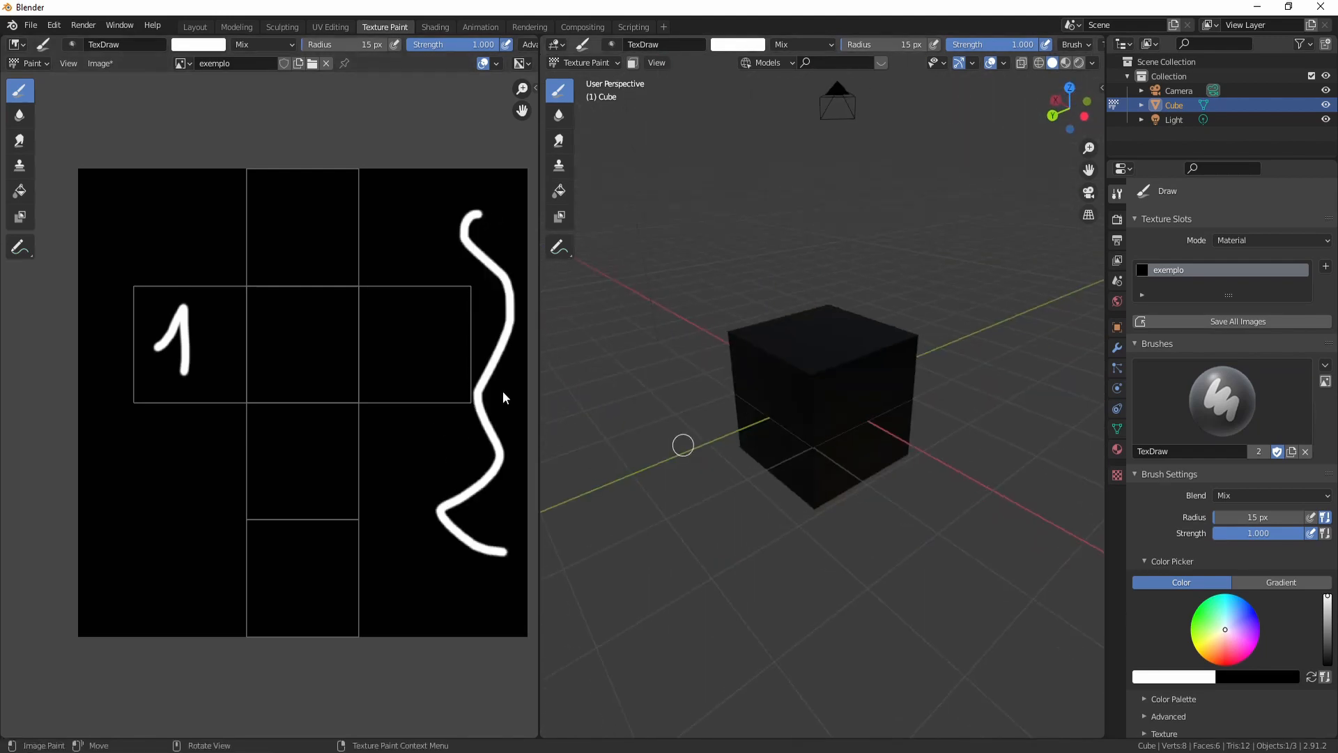
# - Select all of the cube's UV faces and move them slightly over the painted image
pyautogui.click(317, 25)
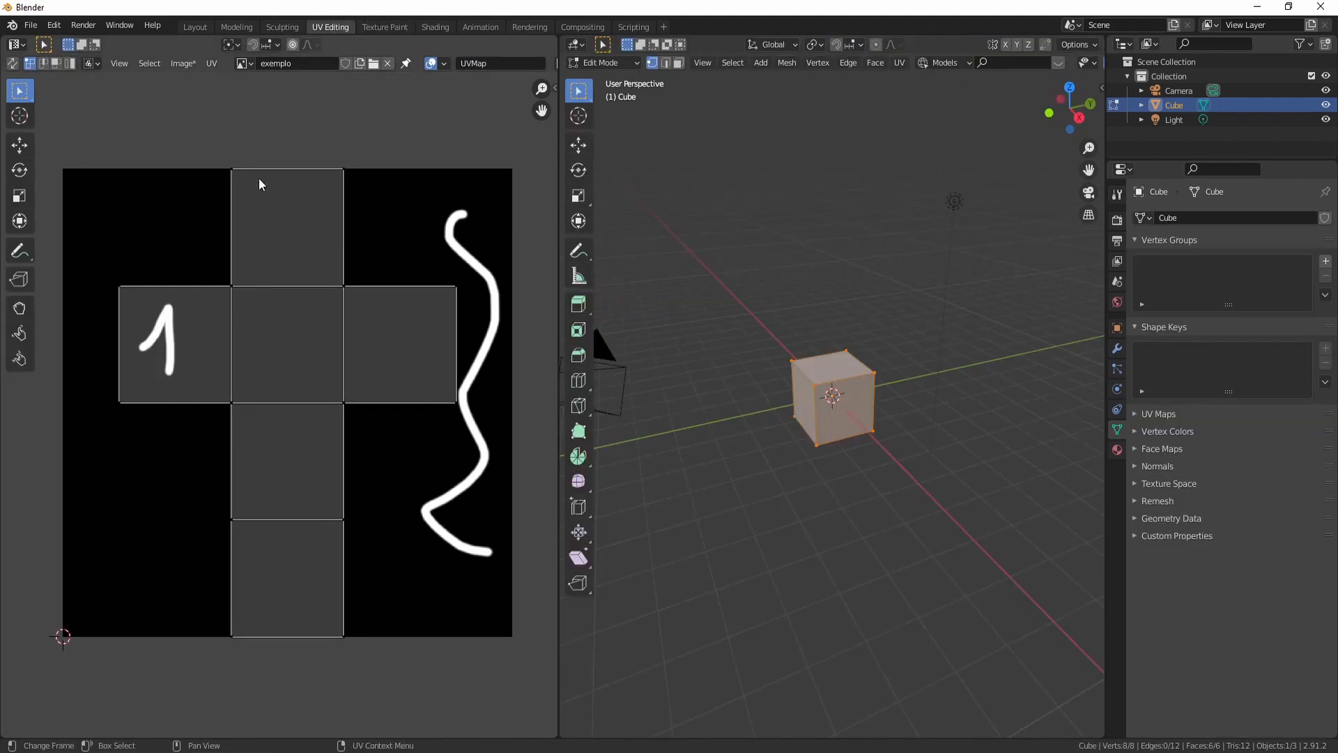
pyautogui.press('a')
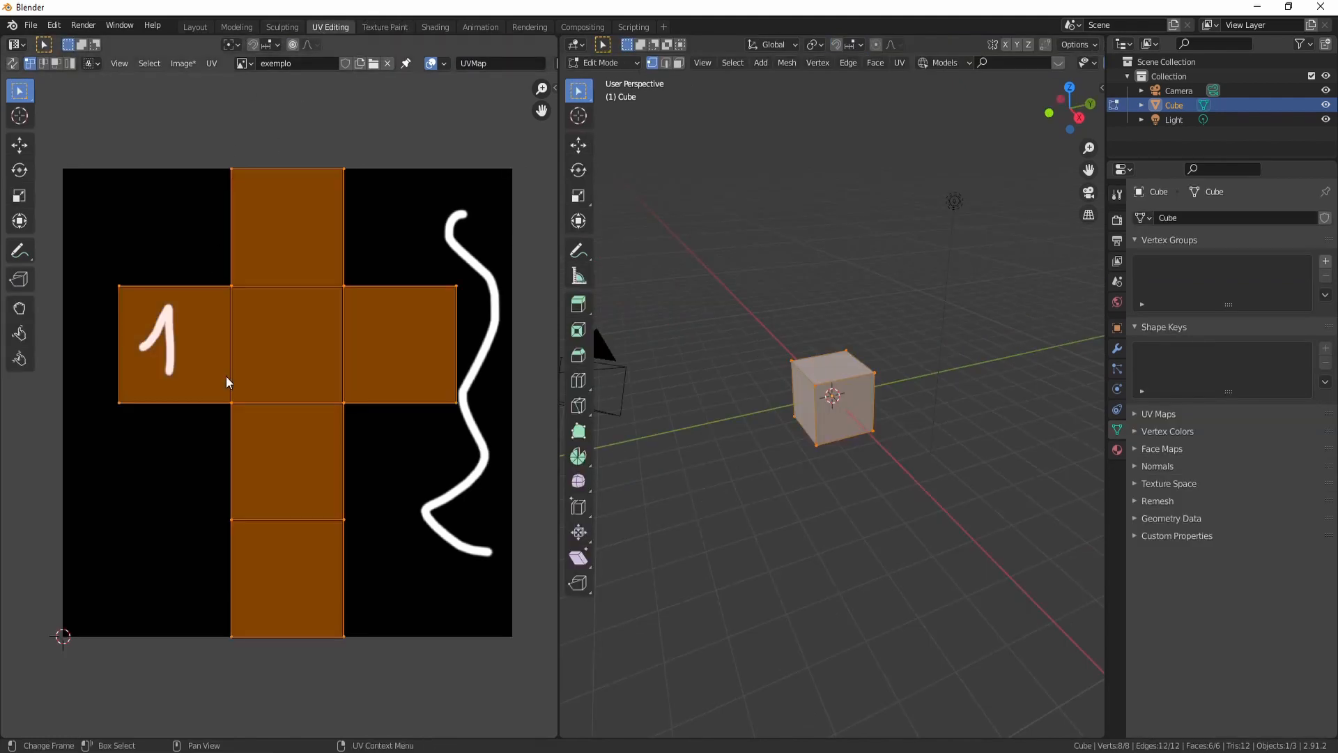
pyautogui.press('g')
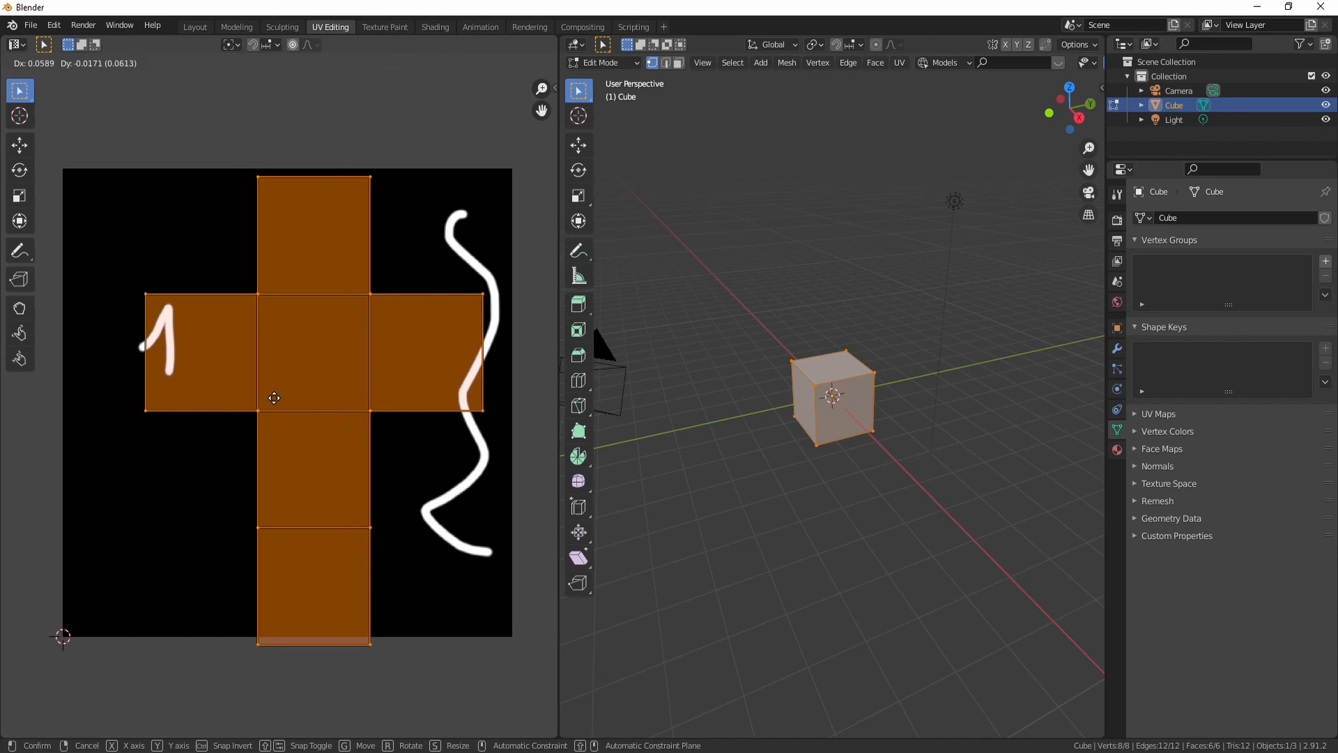
pyautogui.click(285, 393)
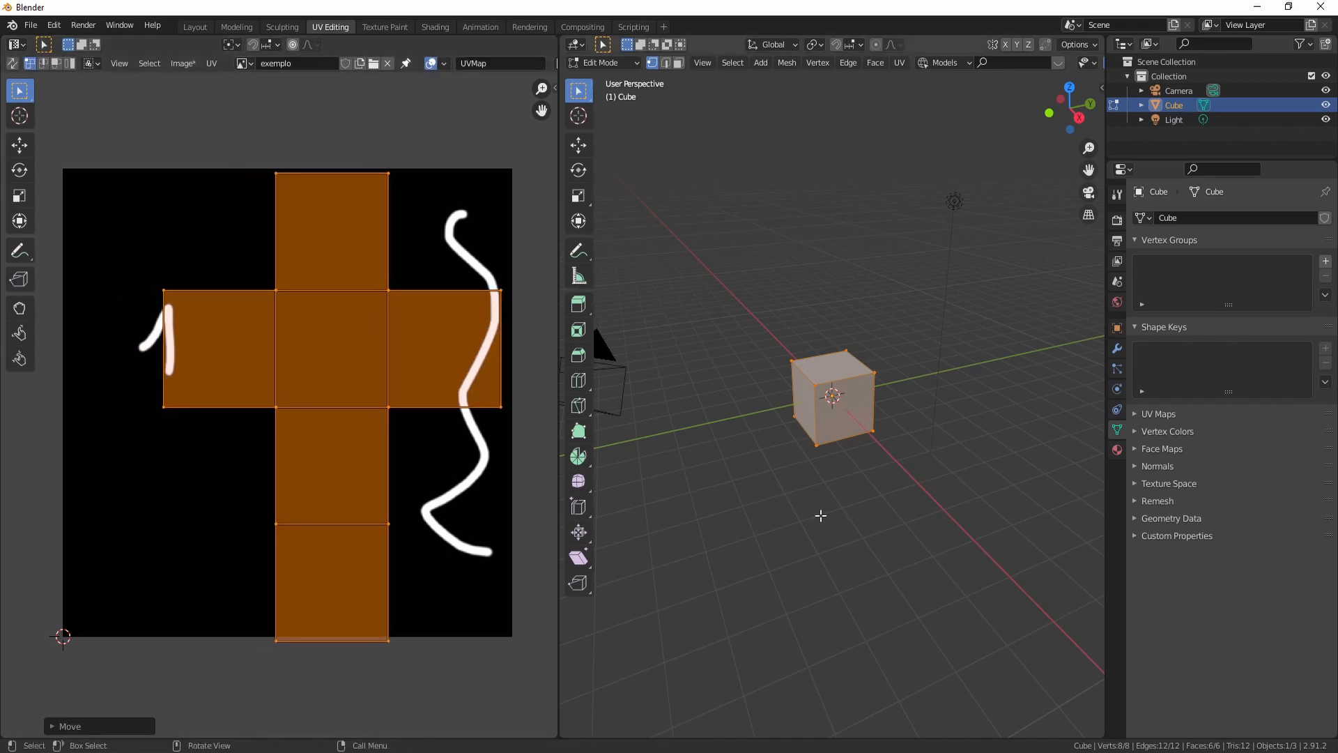
# - Switch the 3D viewport to Material Preview shading to see the texture on the cube
pyautogui.press('z')
pyautogui.click(850, 609)
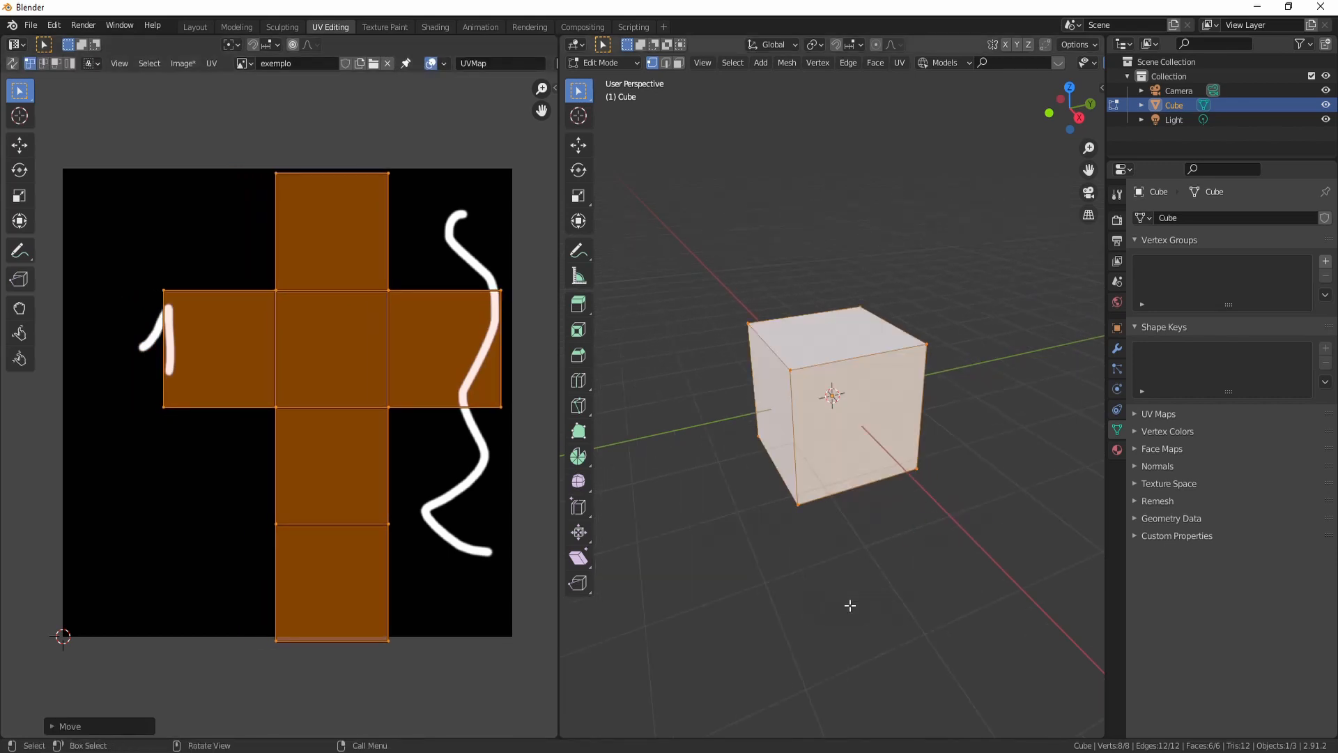
pyautogui.moveTo(917, 572); pyautogui.dragTo(824, 512, button='middle')
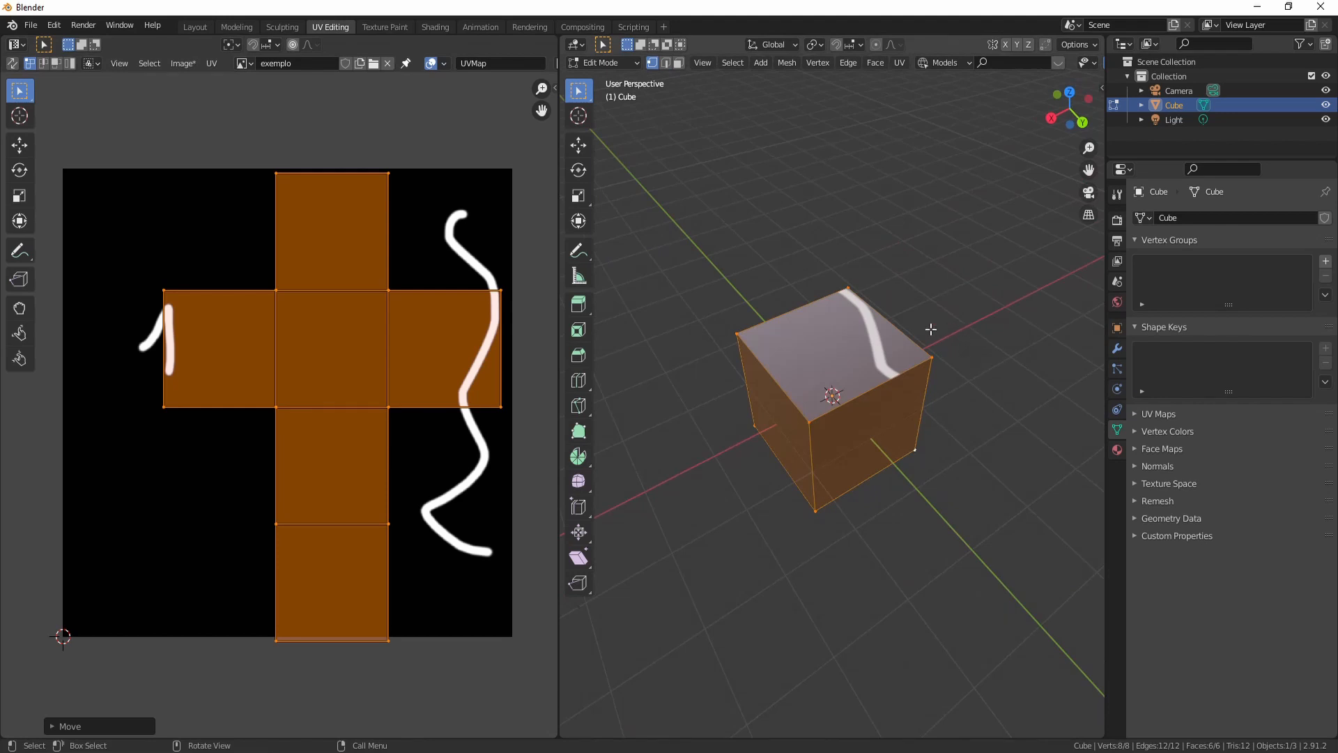
# - Move, rotate and resize the cube's whole UV layout over the painted image
pyautogui.press('g')
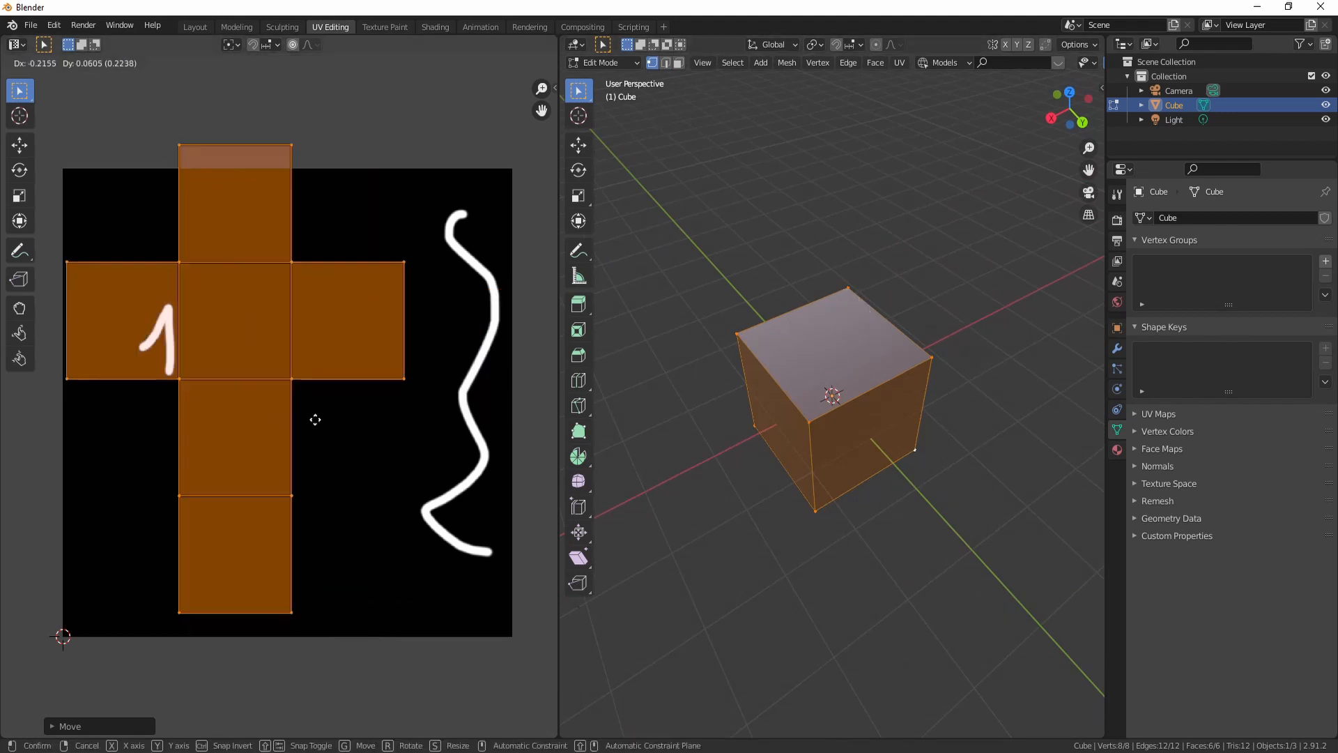
pyautogui.press('r')
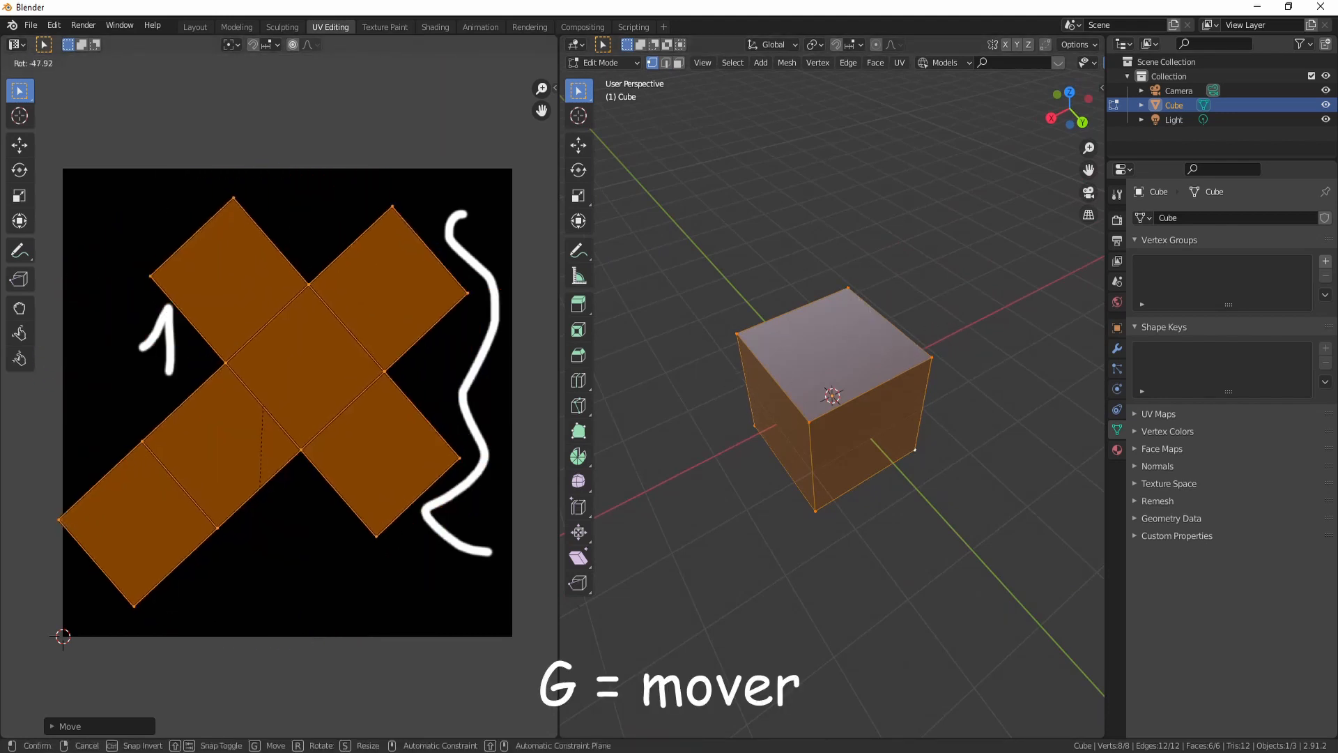
pyautogui.click(398, 554)
pyautogui.press('s')
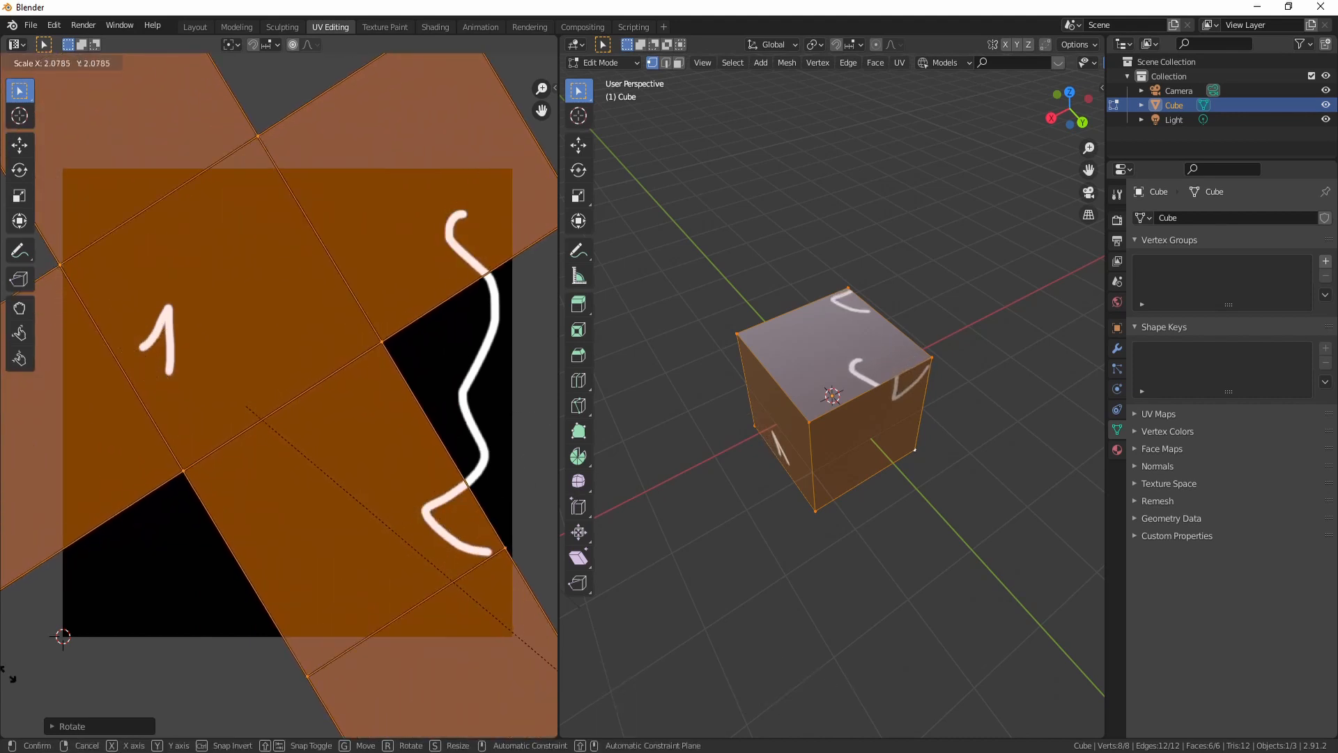
pyautogui.click(320, 431)
# - Switch to edge select and mark seams on the edges around the cube's front face
pyautogui.moveTo(905, 512); pyautogui.dragTo(854, 465, button='middle')
pyautogui.scroll(3, 774, 514)
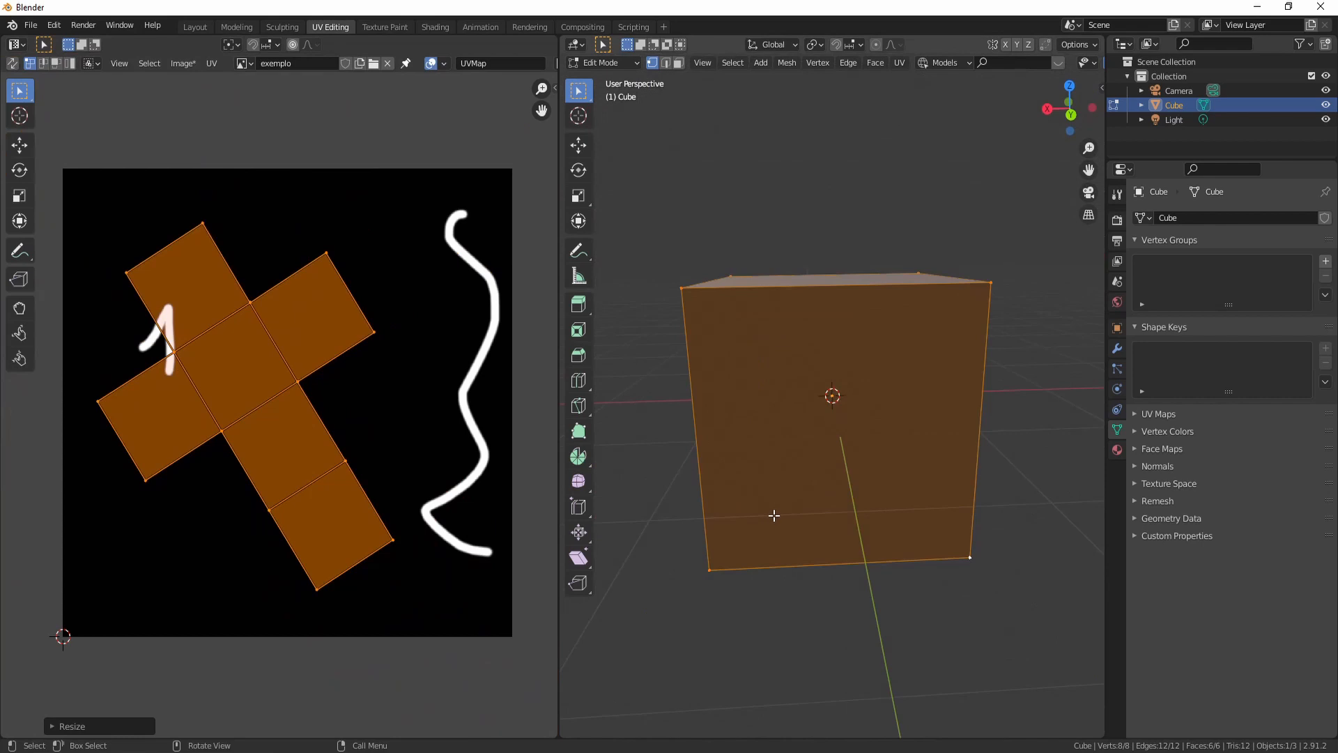
pyautogui.scroll(-3, 783, 536)
pyautogui.press('2')
pyautogui.moveTo(784, 535); pyautogui.dragTo(741, 543, button='middle')
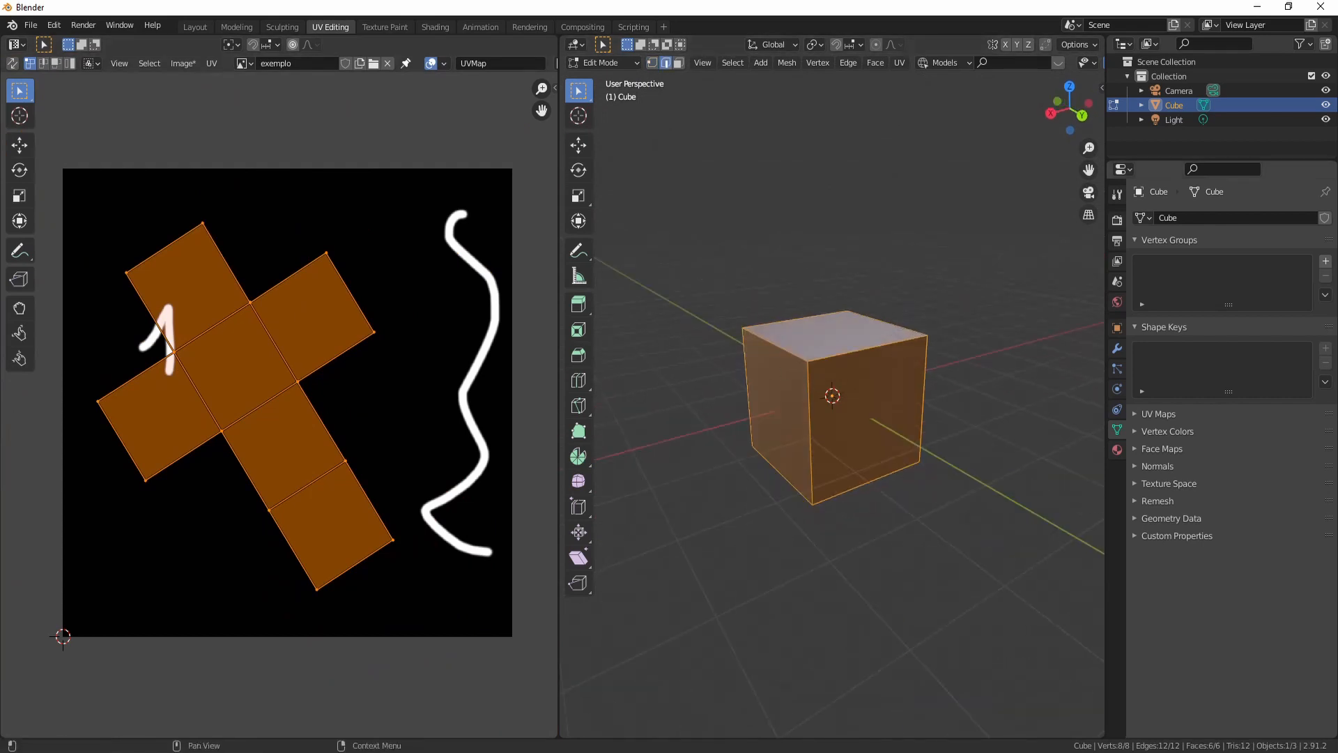
pyautogui.click(776, 354)
pyautogui.scroll(3, 779, 432)
pyautogui.scroll(-2, 783, 519)
pyautogui.moveTo(782, 519); pyautogui.dragTo(828, 519, button='middle')
pyautogui.keyDown('shift'); pyautogui.click(854, 461); pyautogui.keyUp('shift')
pyautogui.keyDown('shift'); pyautogui.click(717, 429); pyautogui.keyUp('shift')
pyautogui.keyDown('shift'); pyautogui.click(786, 490); pyautogui.keyUp('shift')
pyautogui.hotkey('ctrl', 'e')
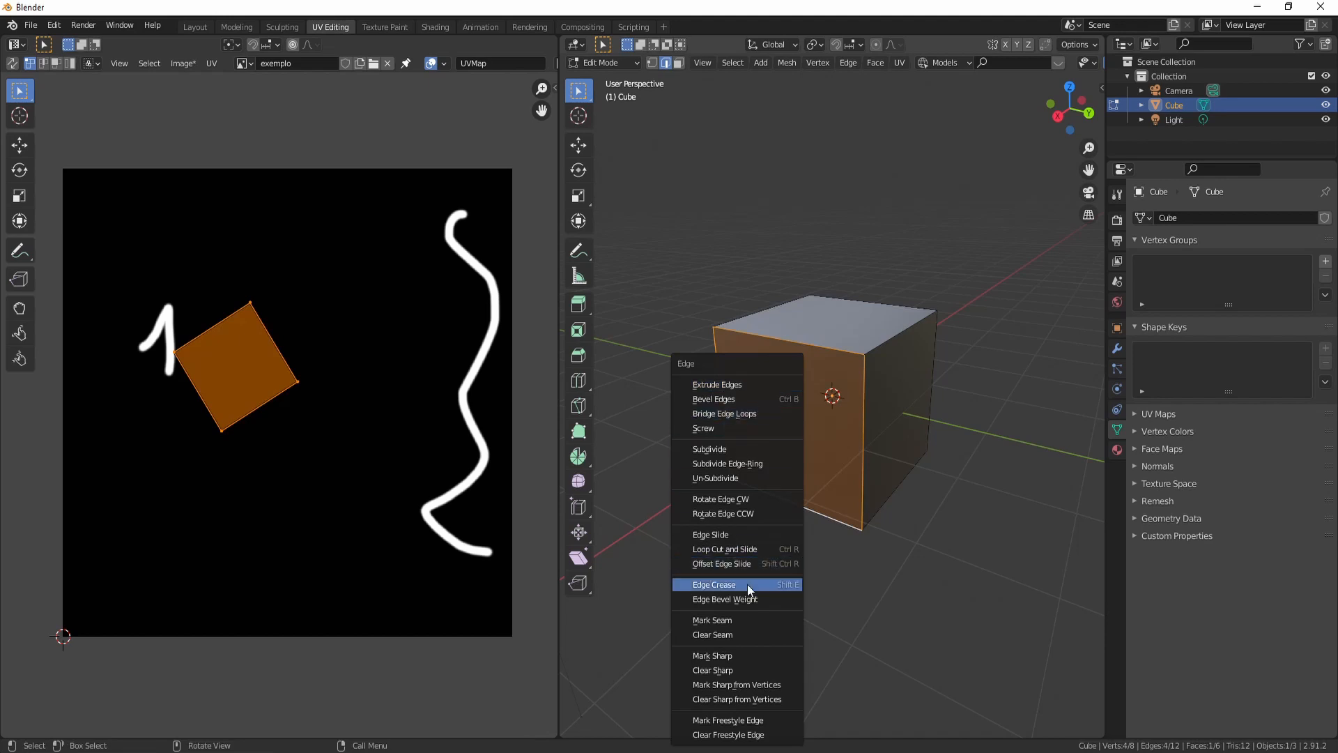
pyautogui.click(712, 620)
# - Select the whole cube and unwrap it using the marked seams
pyautogui.moveTo(896, 575); pyautogui.dragTo(797, 558, button='middle')
pyautogui.scroll(-2, 797, 558)
pyautogui.moveTo(655, 465); pyautogui.dragTo(719, 474, button='middle')
pyautogui.click(733, 390)
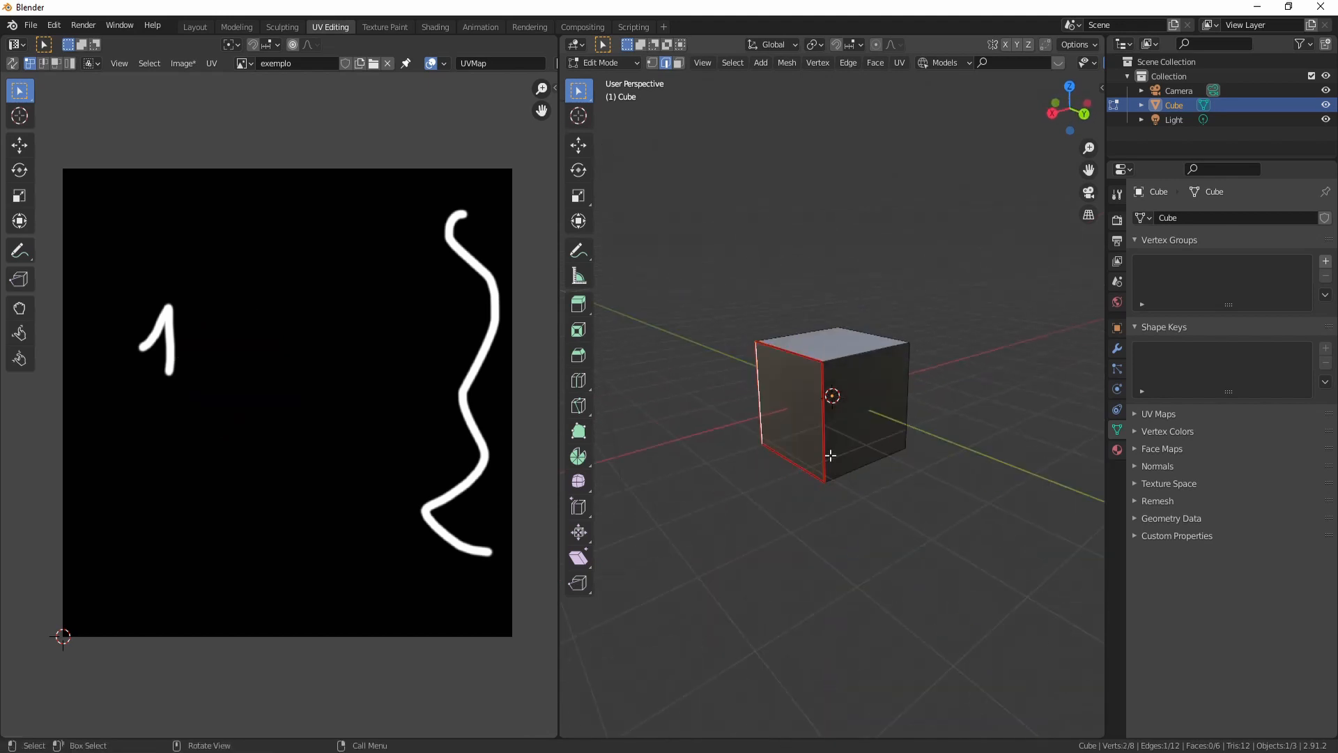
pyautogui.press('a')
pyautogui.press('u')
pyautogui.click(771, 478)
# - Mark seams along the cube's top edges and unwrap the whole cube again
pyautogui.click(850, 459)
pyautogui.moveTo(850, 460); pyautogui.dragTo(800, 430, button='middle')
pyautogui.keyDown('shift'); pyautogui.click(835, 377); pyautogui.keyUp('shift')
pyautogui.keyDown('shift'); pyautogui.click(896, 347); pyautogui.keyUp('shift')
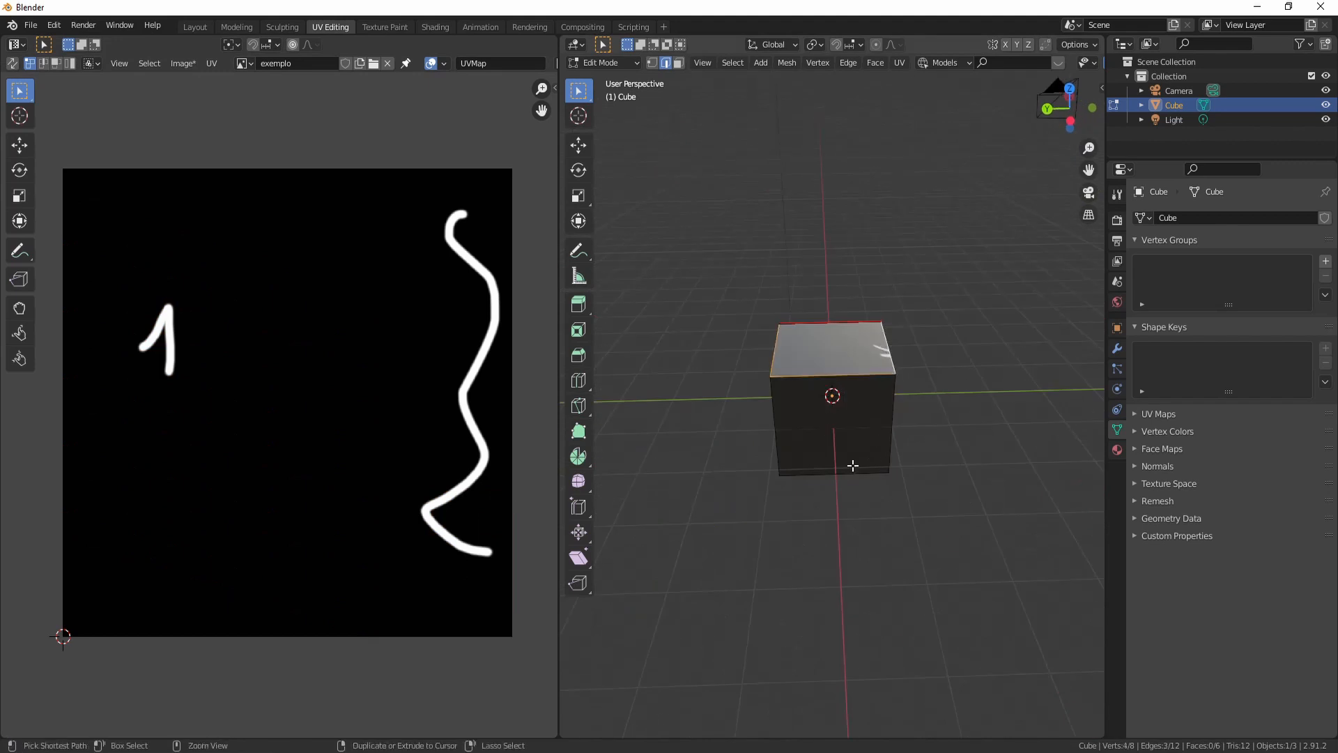
pyautogui.keyDown('shift'); pyautogui.click(892, 428); pyautogui.keyUp('shift')
pyautogui.moveTo(892, 428); pyautogui.dragTo(773, 425, button='middle')
pyautogui.rightClick(850, 481)
pyautogui.click(851, 478)
pyautogui.press('a')
pyautogui.press('u')
pyautogui.click(804, 423)
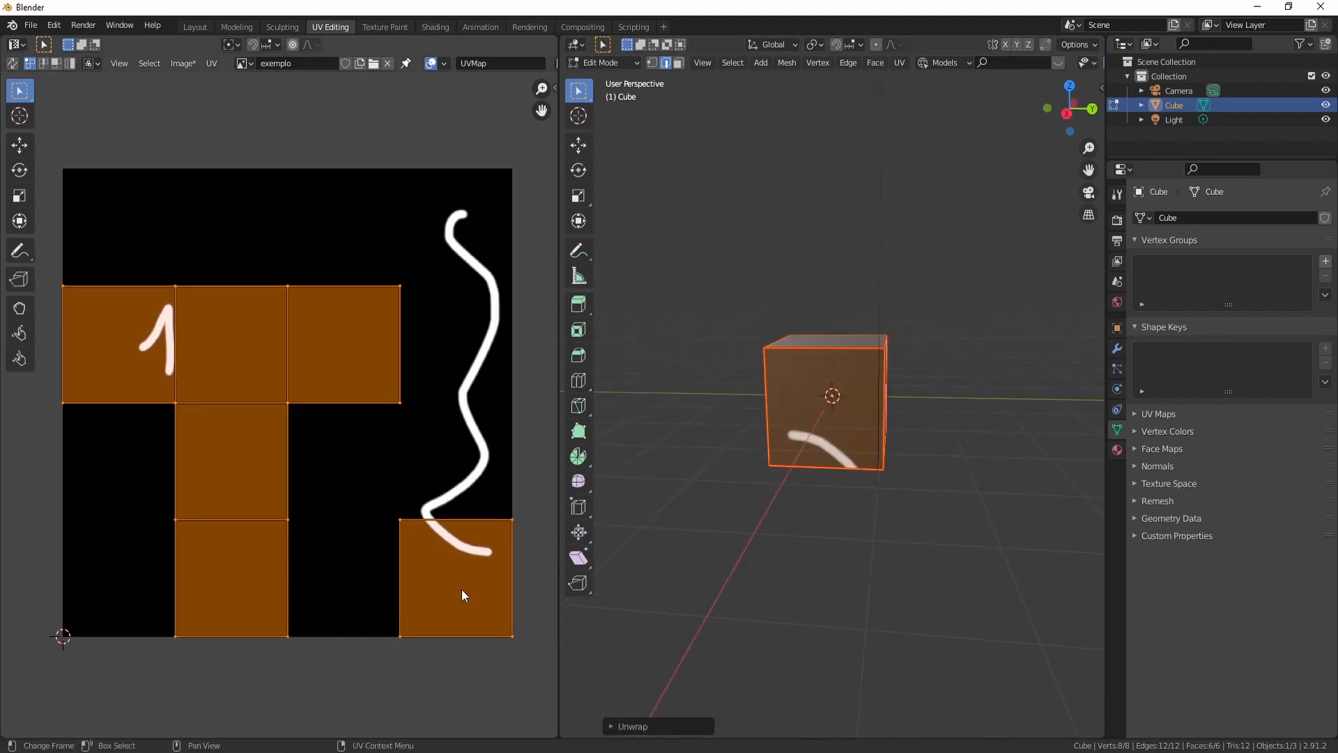
# - In face select mode, move the separate UV face slightly upward onto the wavy stroke
pyautogui.press('3')
pyautogui.click(448, 589)
pyautogui.press('g')
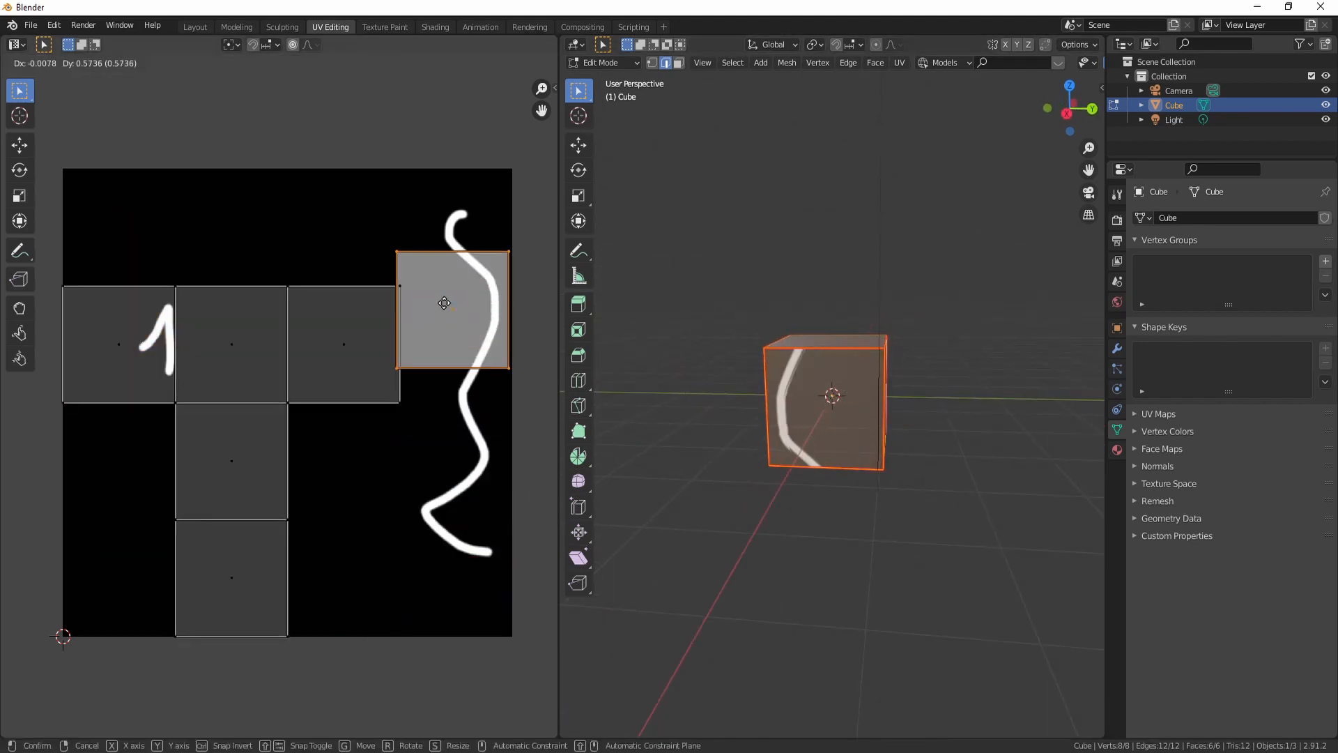
pyautogui.click(449, 533)
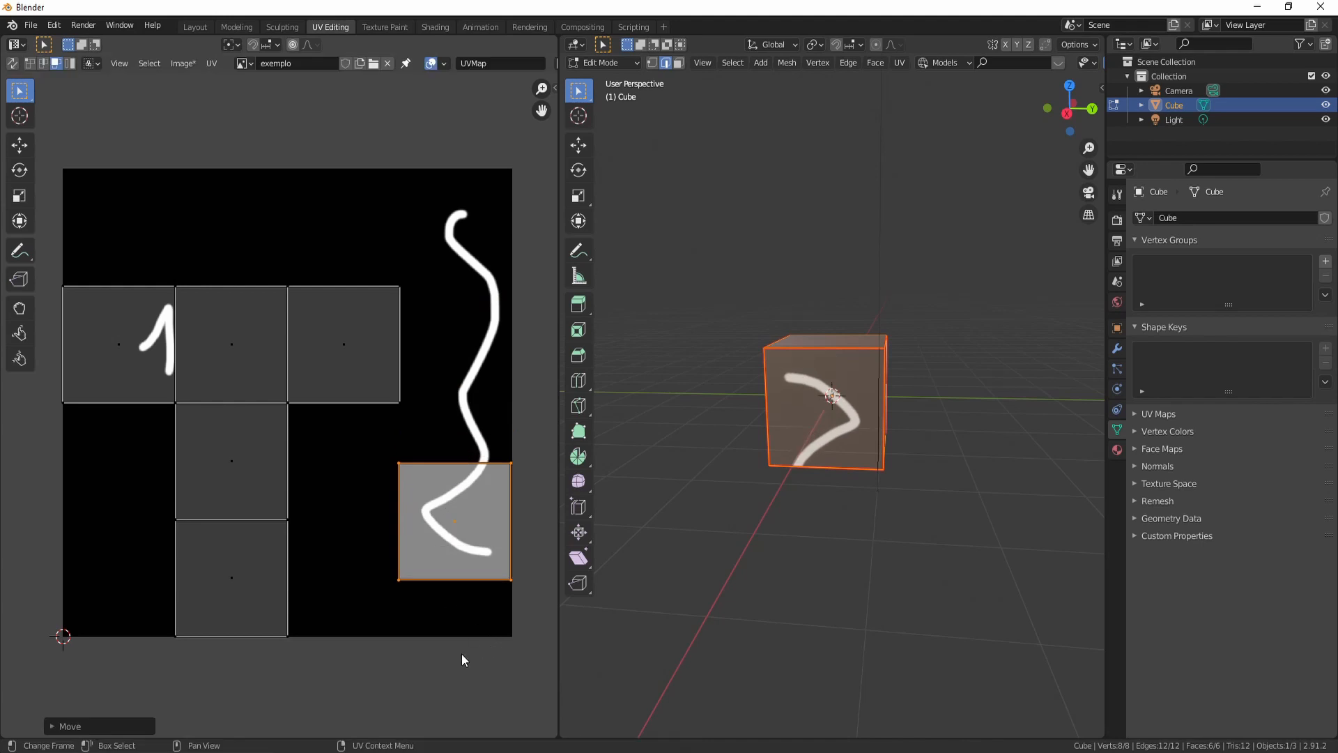
# - Rotate the separate UV face by 180 degrees
pyautogui.write('r180')
pyautogui.press('Return')
pyautogui.press('g')
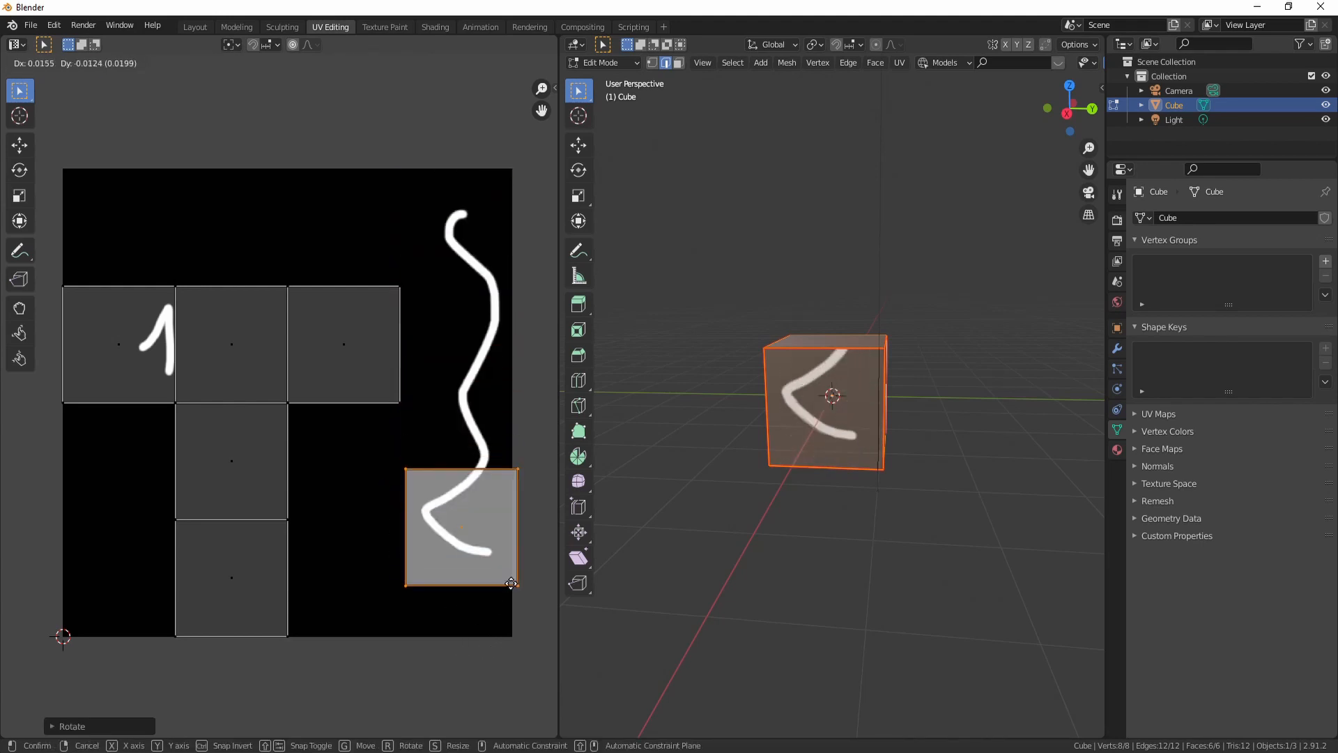
pyautogui.press('Escape')
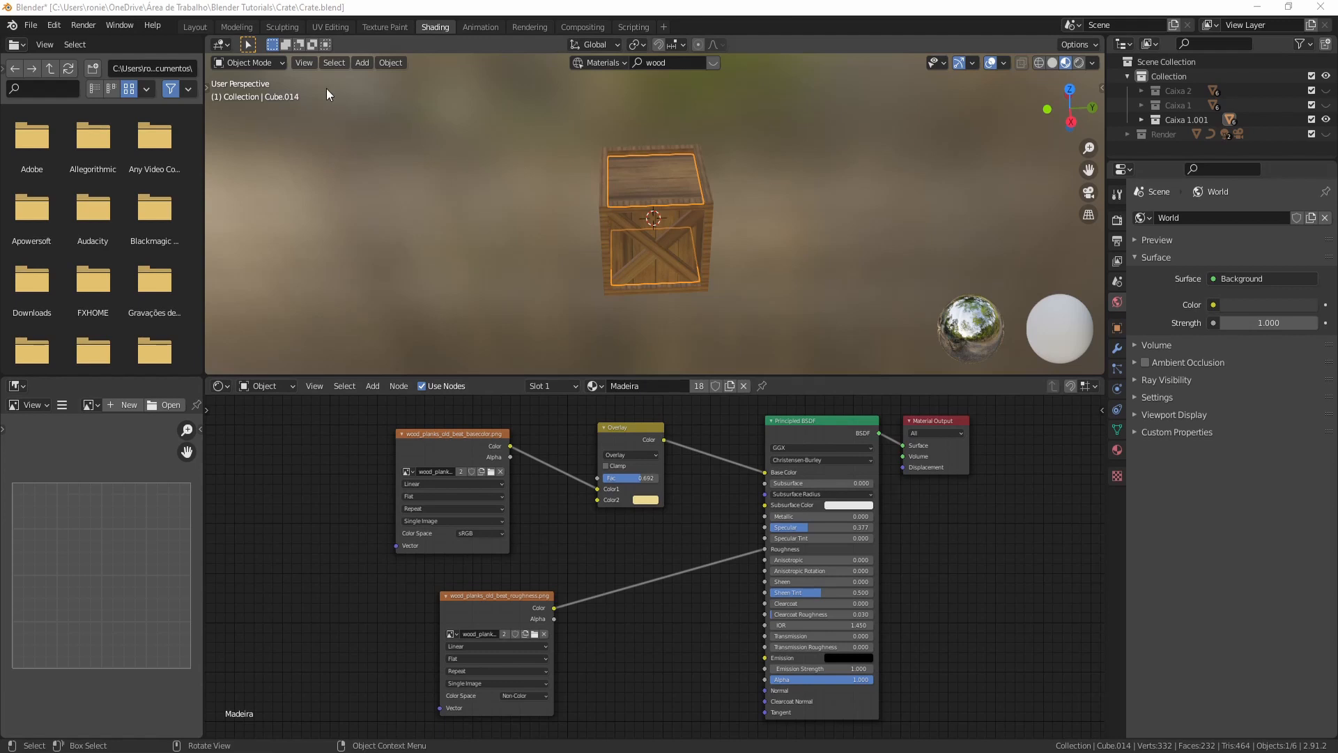
# - In the crate file's UV Editing workspace, select the top planks' UVs and scale them up over the wood texture
pyautogui.click(333, 29)
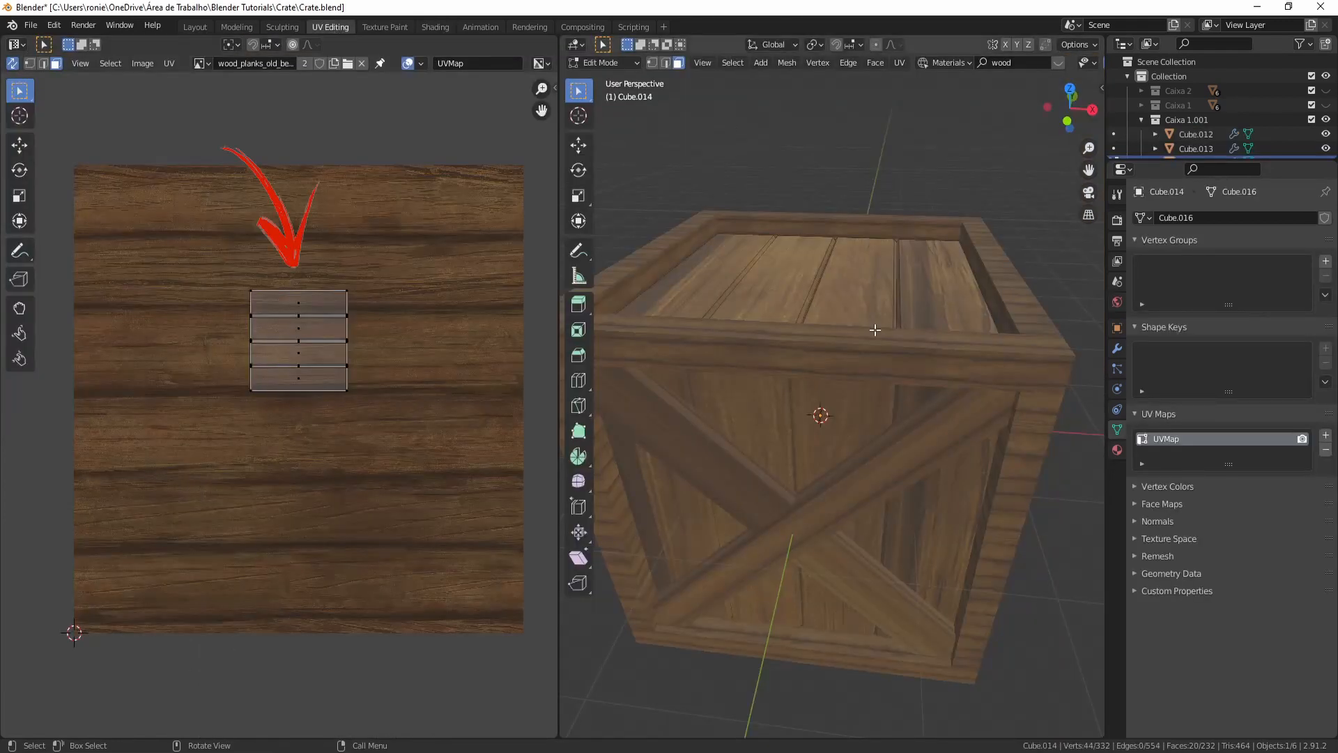
pyautogui.press('a')
pyautogui.moveTo(905, 314); pyautogui.dragTo(801, 420, button='middle')
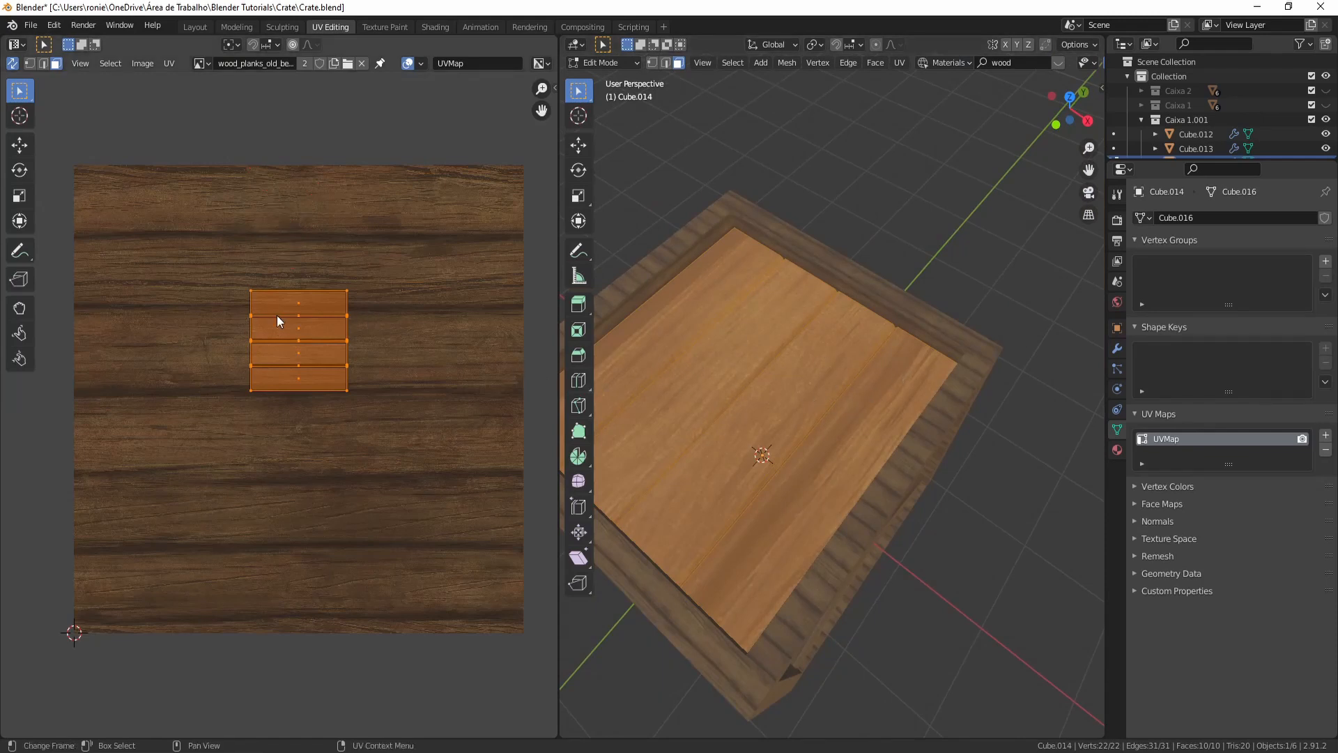
pyautogui.keyDown('shift'); pyautogui.moveTo(332, 450); pyautogui.dragTo(407, 428, button='middle'); pyautogui.keyUp('shift')
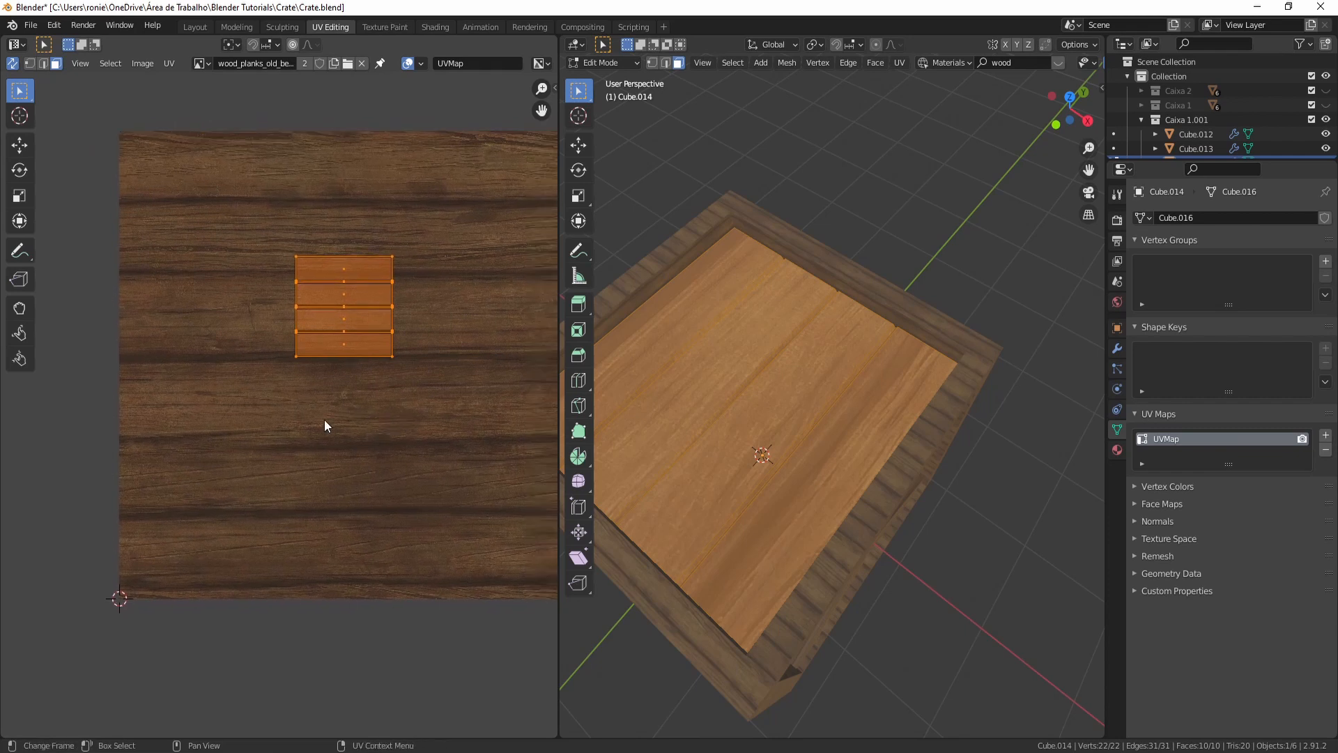
pyautogui.press('s')
pyautogui.click(472, 596)
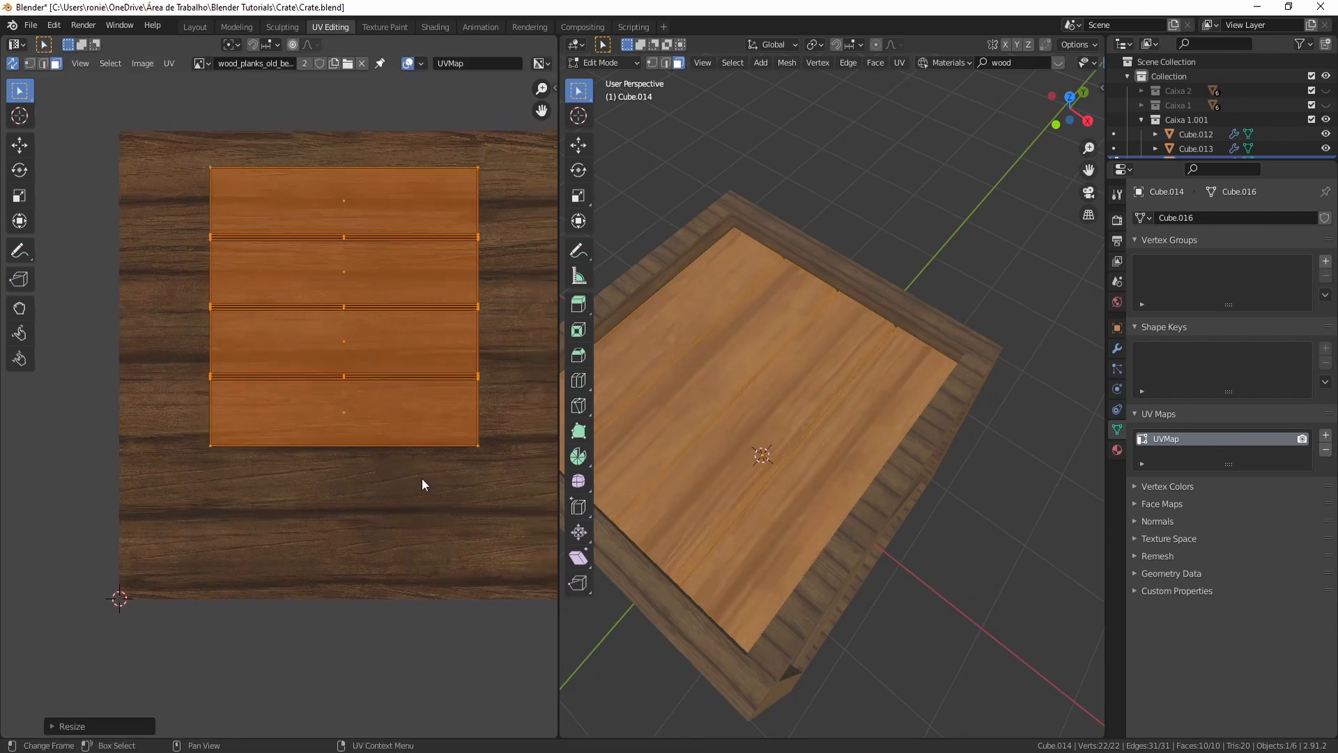
# - Move and scale up the top planks' UVs further so they cover the wood texture
pyautogui.press('g')
pyautogui.click(434, 529)
pyautogui.press('s')
pyautogui.click(444, 551)
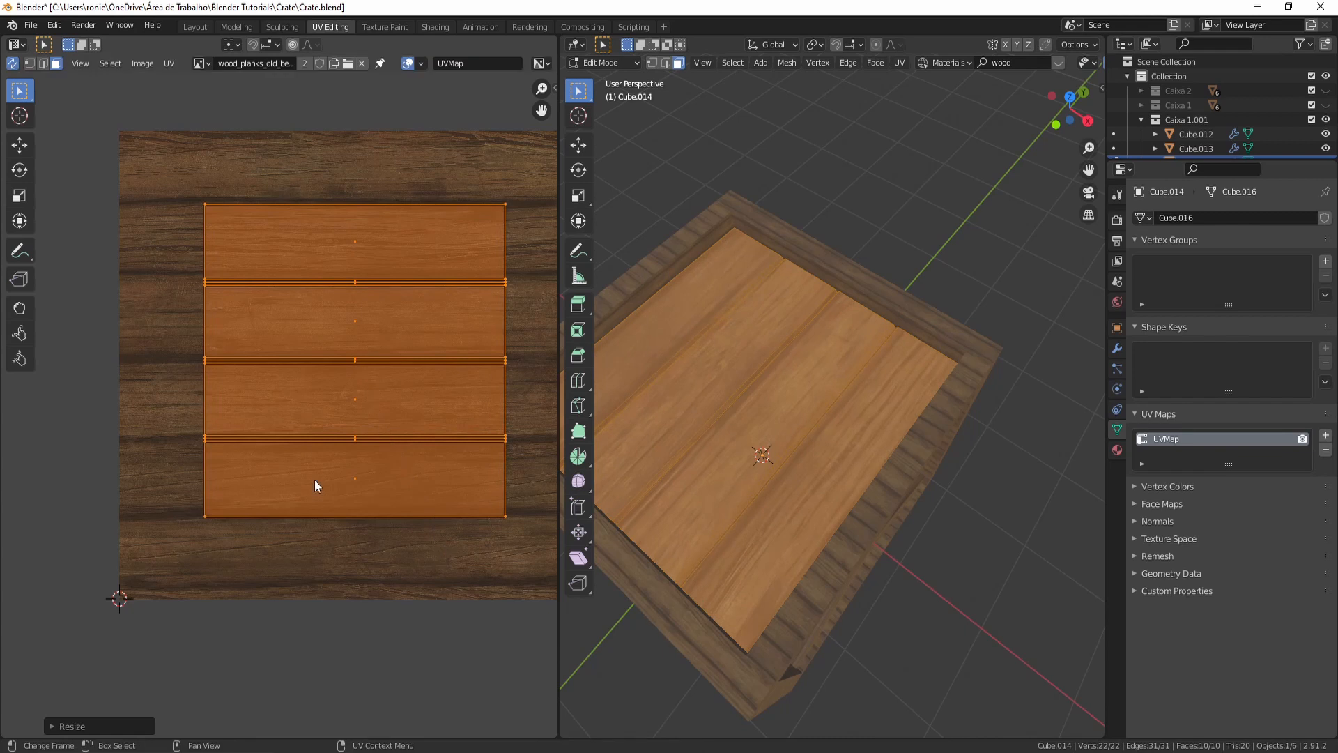
pyautogui.press('g')
pyautogui.click(374, 434)
pyautogui.press('s')
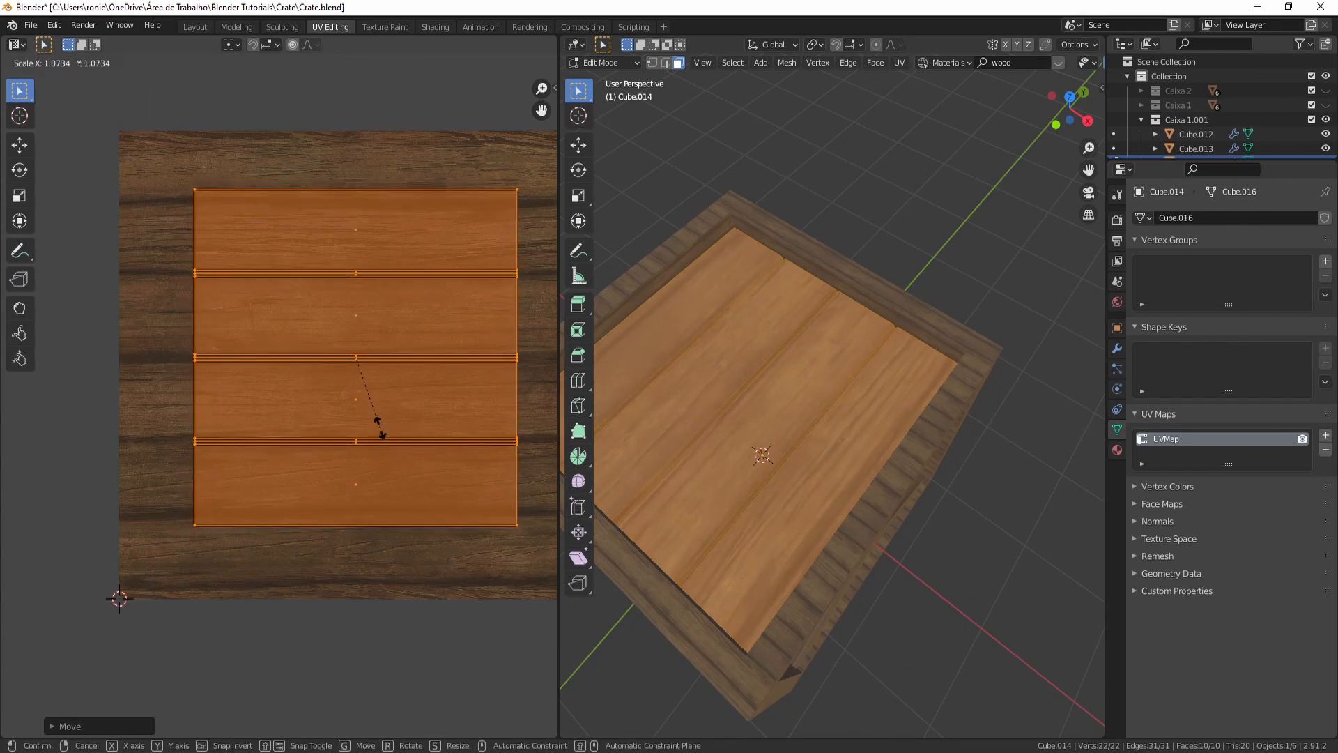
pyautogui.click(381, 432)
# - Delete the crate's front X-braced side panel object
pyautogui.click(940, 285)
pyautogui.moveTo(941, 286); pyautogui.dragTo(644, 211, button='middle')
pyautogui.moveTo(771, 167); pyautogui.dragTo(858, 438, button='middle')
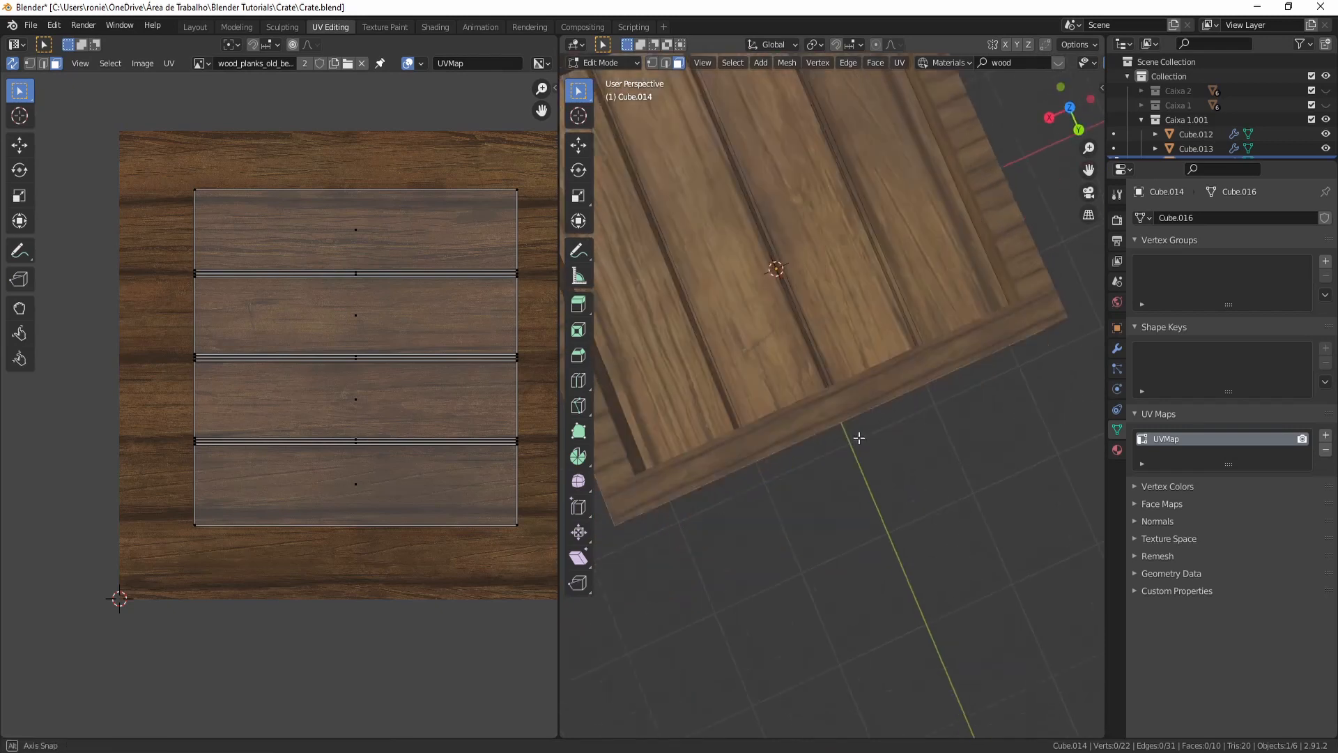
pyautogui.scroll(-3, 853, 422)
pyautogui.moveTo(789, 399); pyautogui.dragTo(1010, 328, button='middle')
pyautogui.moveTo(771, 270); pyautogui.dragTo(732, 333, button='middle')
pyautogui.press('Tab')
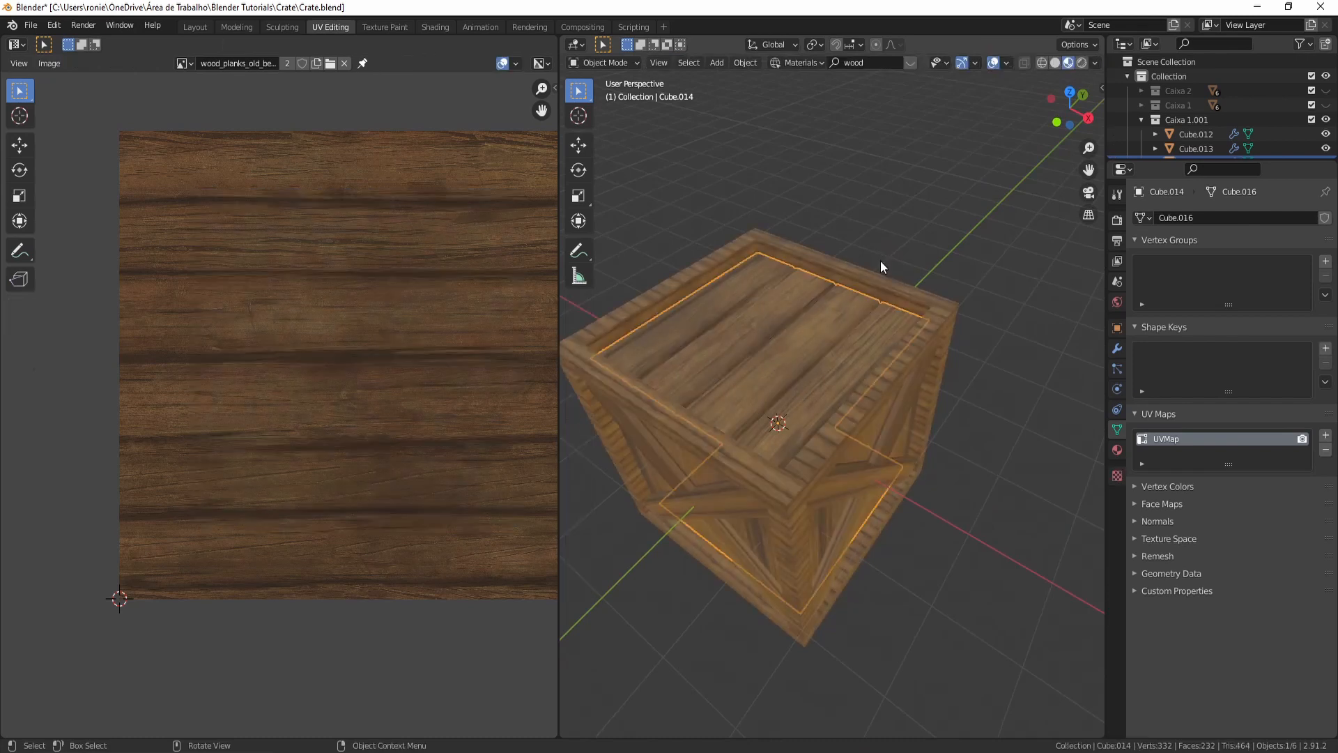
pyautogui.moveTo(875, 329); pyautogui.dragTo(747, 393, button='middle')
pyautogui.moveTo(805, 331); pyautogui.dragTo(763, 337, button='middle')
pyautogui.click(772, 339)
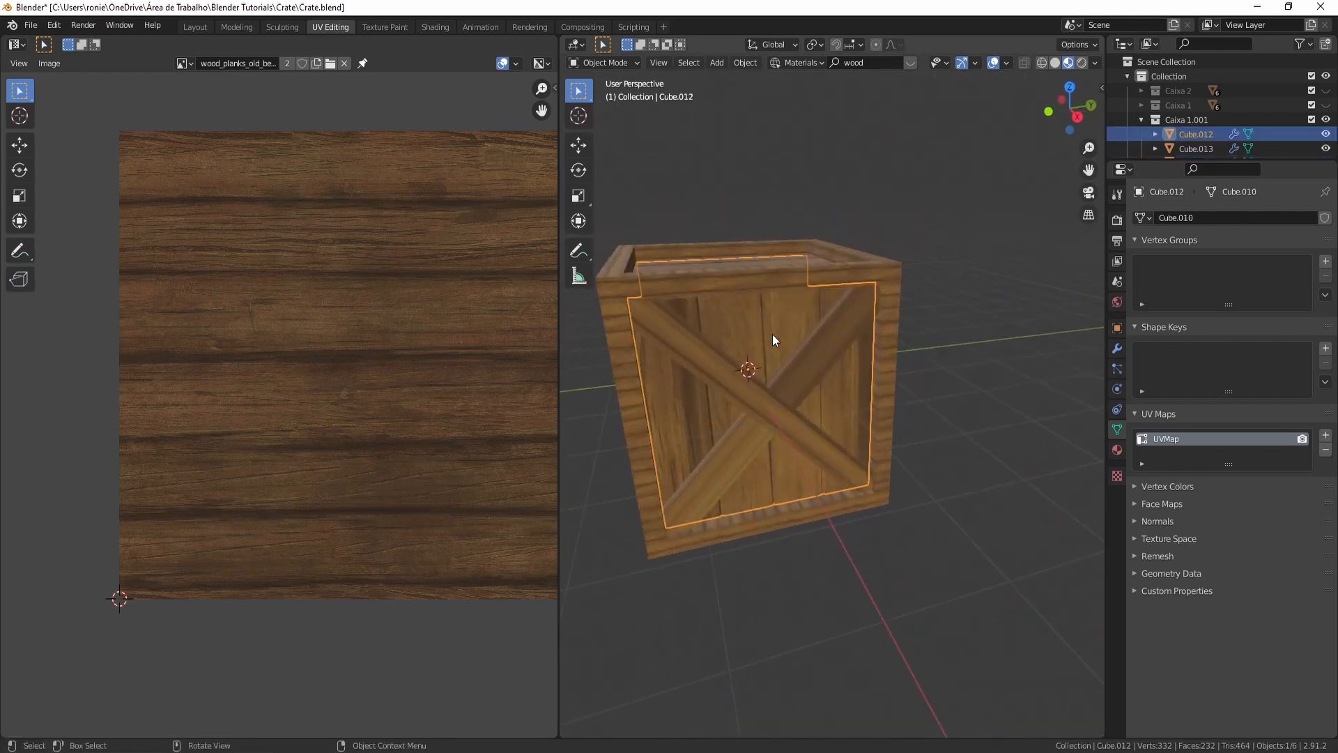
pyautogui.press('x')
pyautogui.click(772, 339)
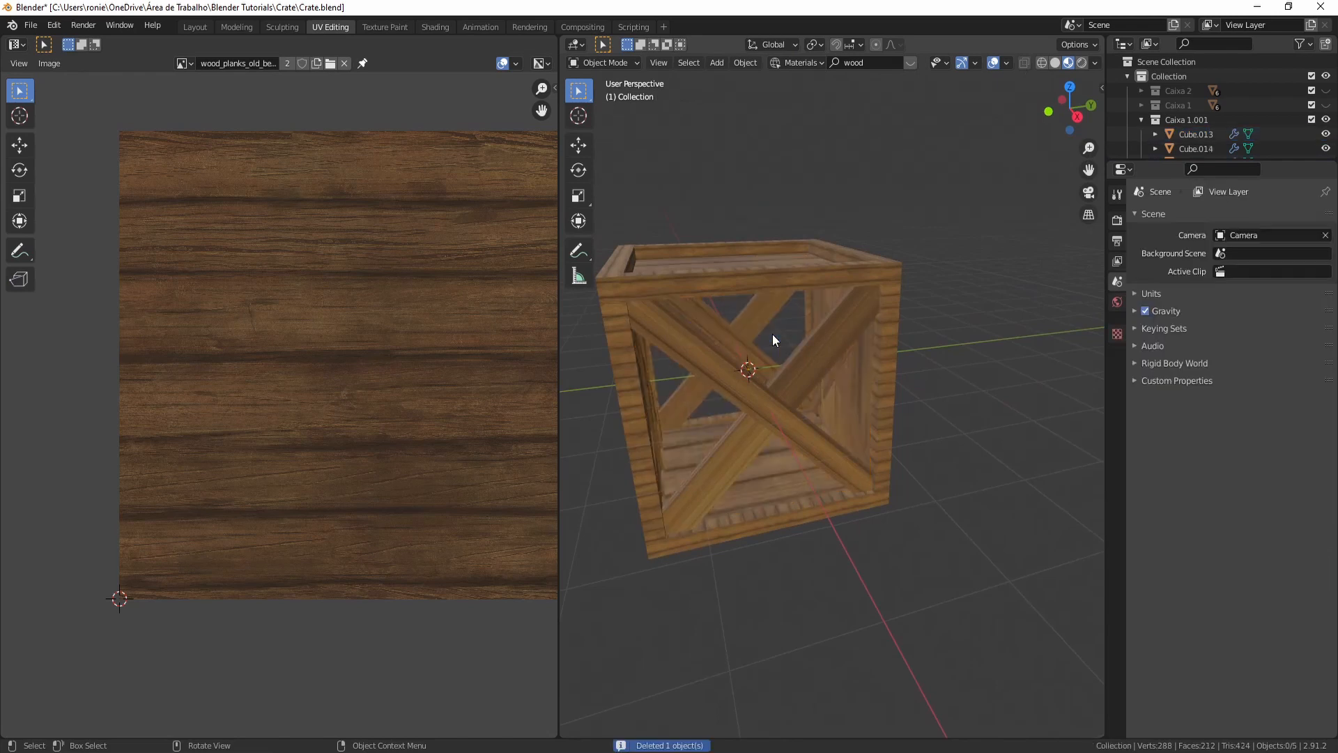
# - Delete another X-braced side panel object of the crate
pyautogui.moveTo(735, 367); pyautogui.dragTo(730, 365, button='middle')
pyautogui.click(733, 362)
pyautogui.press('x')
pyautogui.click(733, 358)
# - Duplicate the top-and-bottom planks object in place and rotate the copy 90 degrees about X
pyautogui.click(804, 289)
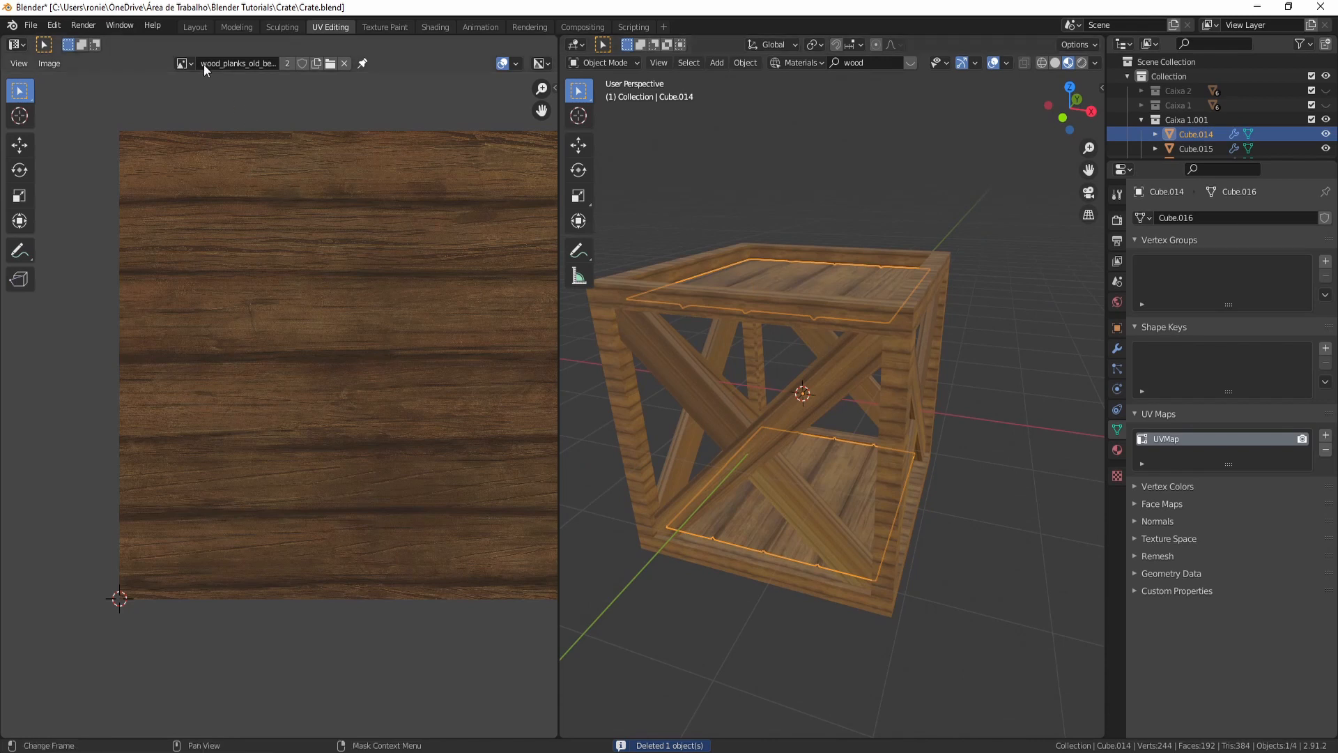
pyautogui.click(194, 26)
pyautogui.moveTo(607, 446); pyautogui.dragTo(641, 443, button='middle')
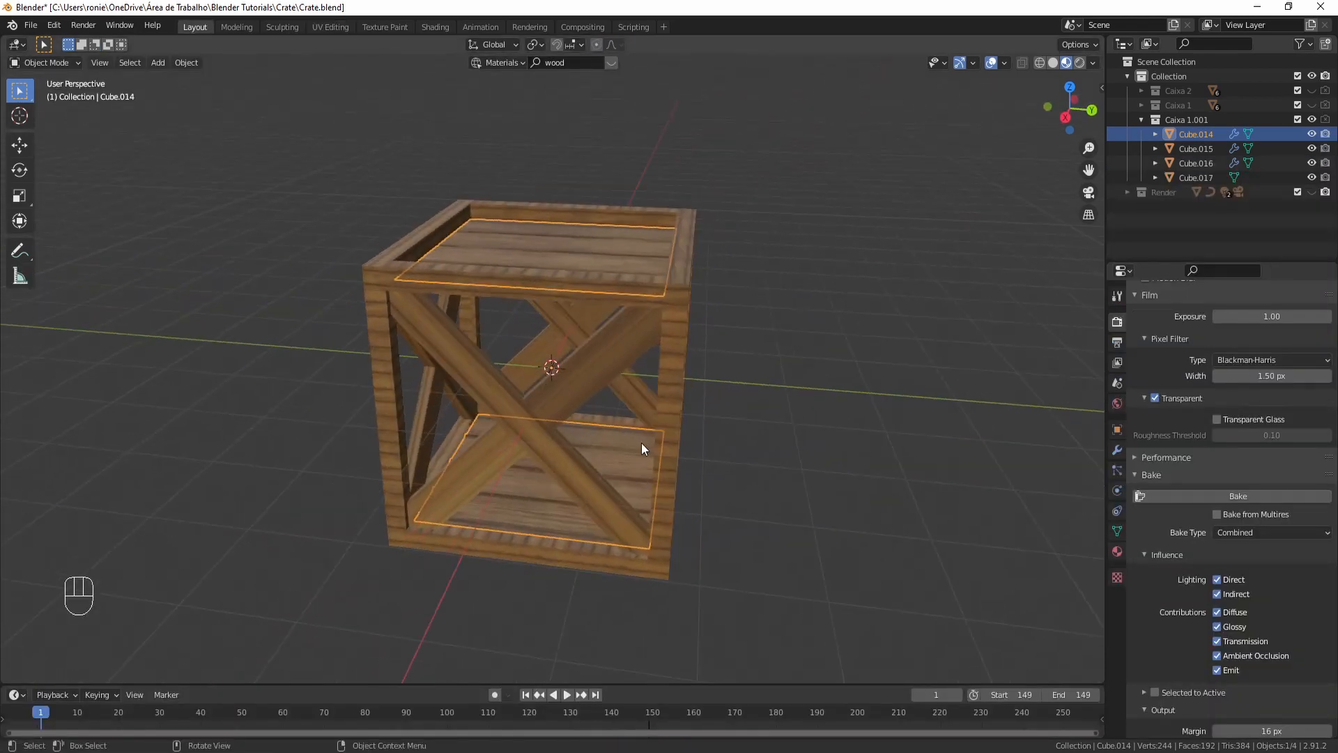
pyautogui.hotkey('shift', 'd')
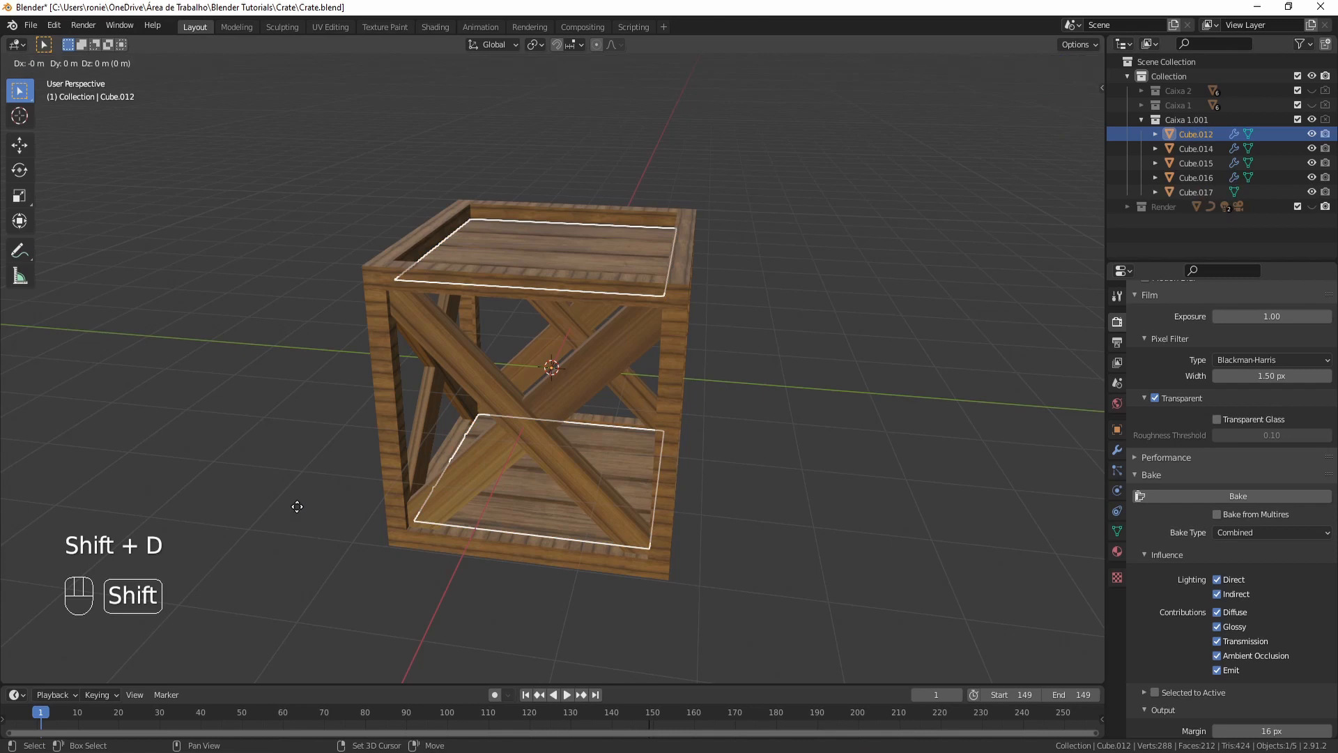
pyautogui.rightClick(440, 467)
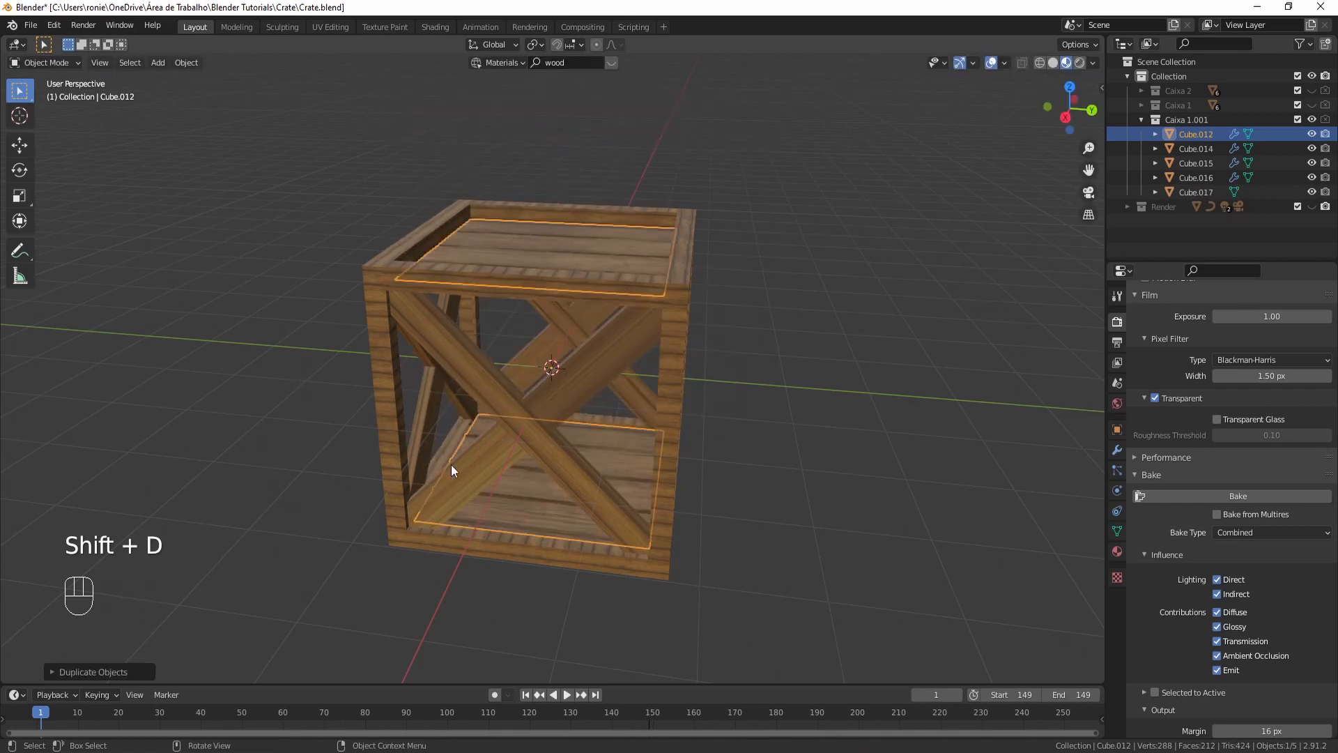
pyautogui.press('r')
pyautogui.write('x')
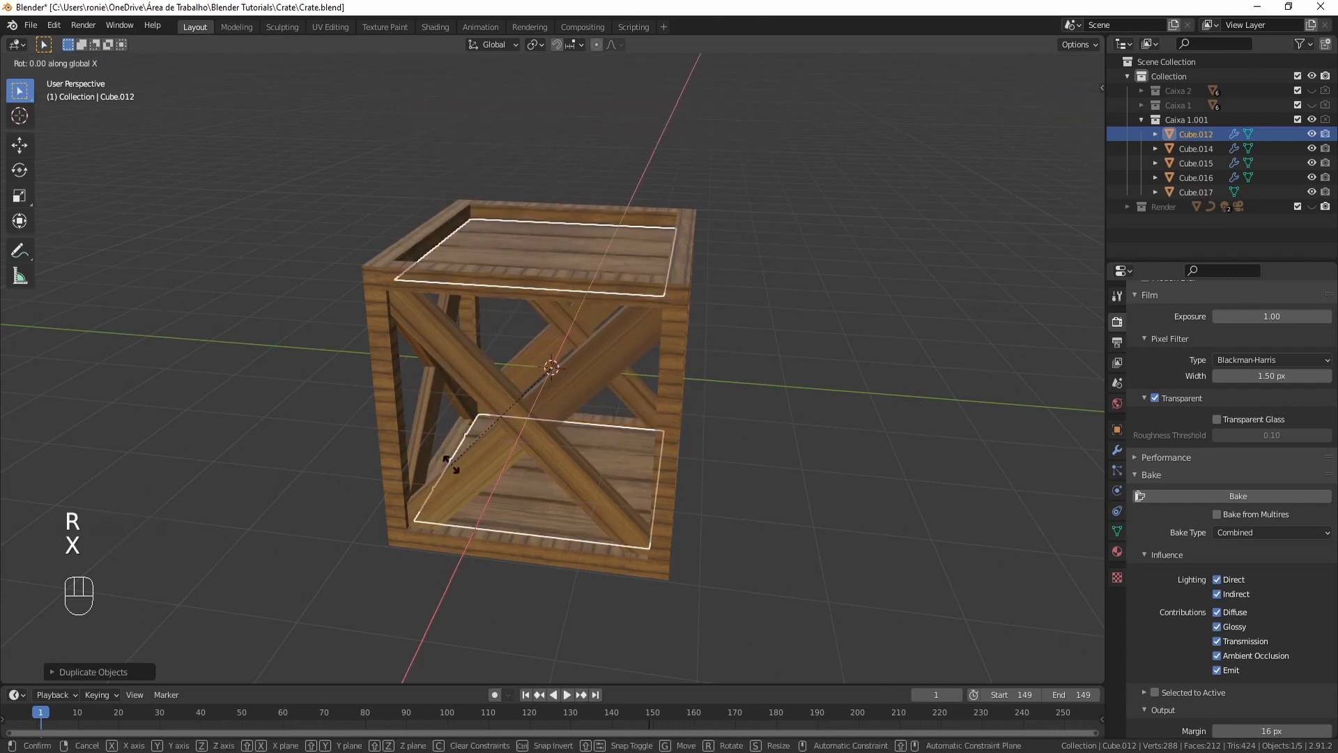
pyautogui.write('90')
pyautogui.press('Return')
# - Duplicate the new side planks object in place and rotate the copy 90 degrees about Z
pyautogui.moveTo(520, 365)
pyautogui.mouseDown(button='middle')
pyautogui.moveTo(455, 378)
pyautogui.moveTo(538, 379)
pyautogui.mouseUp(button='middle')
pyautogui.scroll(5, 538, 379)
pyautogui.moveTo(407, 174); pyautogui.dragTo(617, 379, button='middle')
pyautogui.scroll(-5, 617, 379)
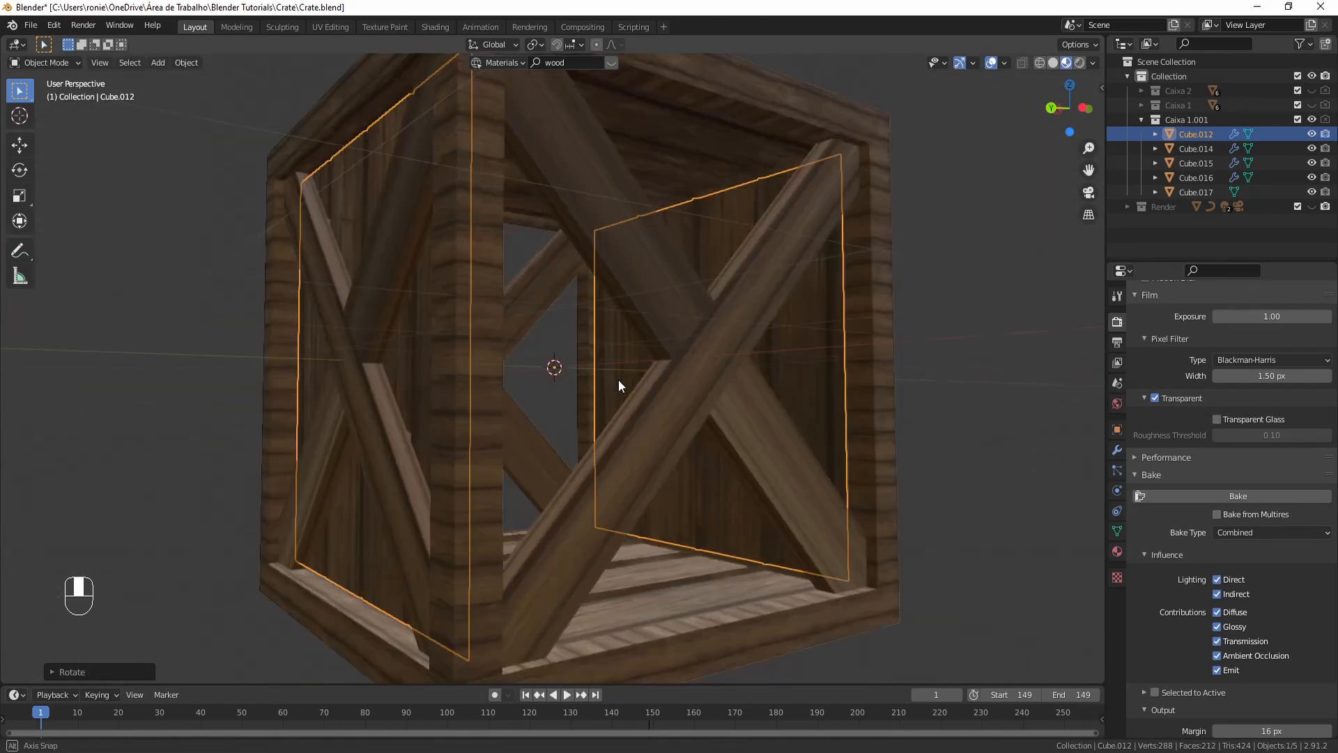
pyautogui.moveTo(580, 460); pyautogui.dragTo(600, 460, button='middle')
pyautogui.hotkey('shift', 'd')
pyautogui.rightClick(709, 367)
pyautogui.write('rz90')
pyautogui.press('Return')
# - Inspect a new side panel's UVs in the UV Editing workspace
pyautogui.moveTo(709, 367); pyautogui.dragTo(797, 387, button='middle')
pyautogui.click(754, 375)
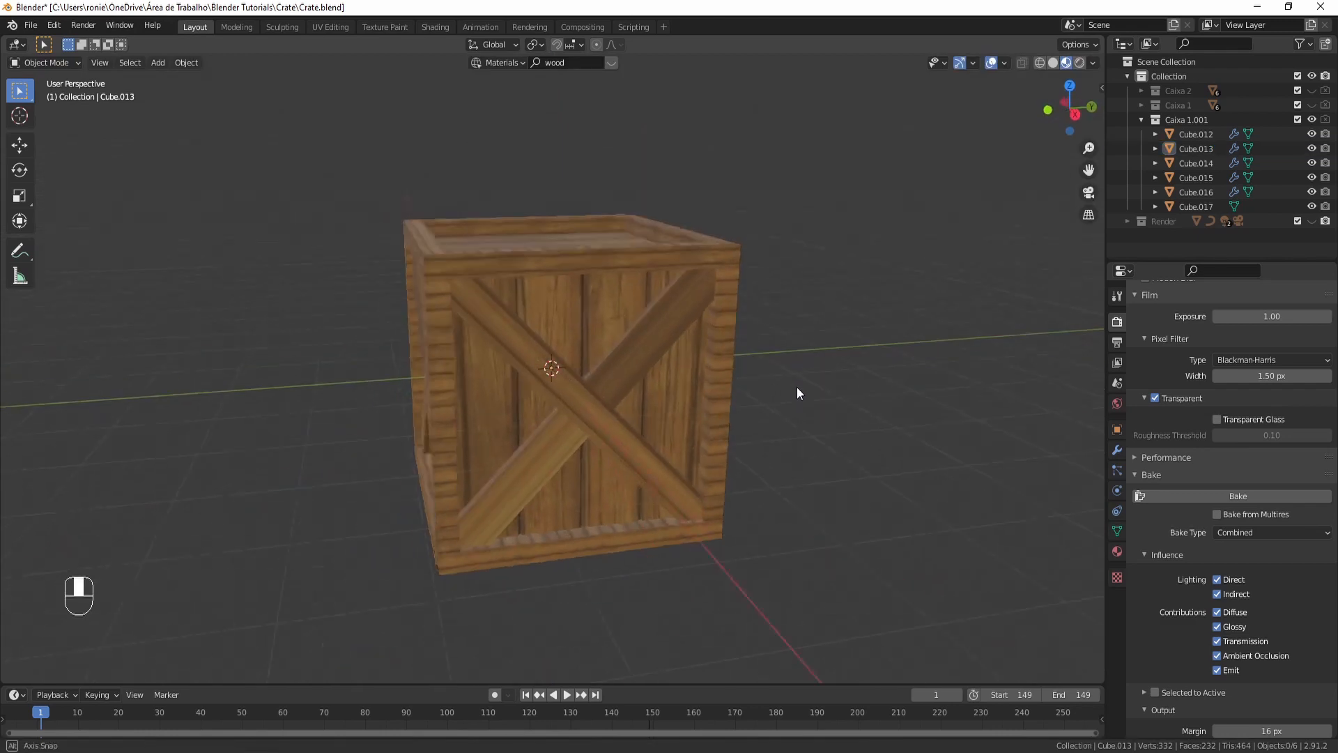
pyautogui.click(600, 328)
pyautogui.click(319, 27)
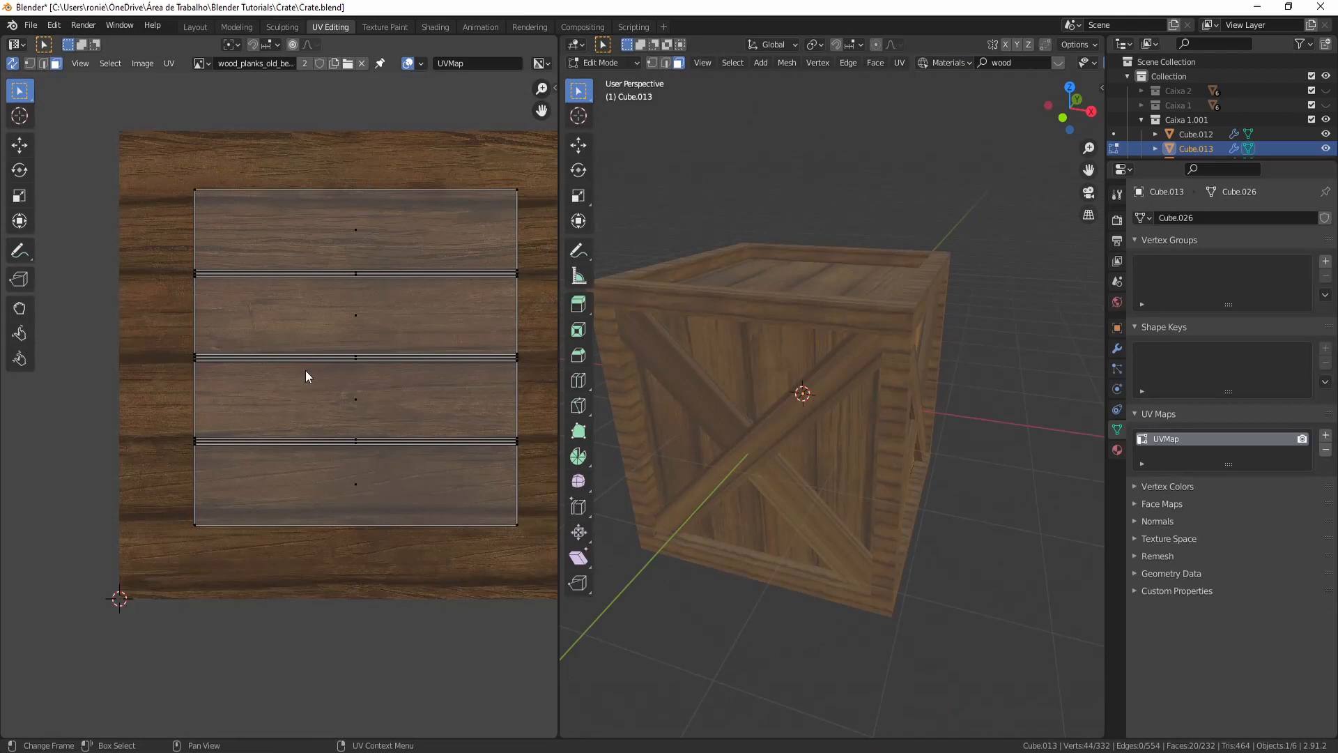
pyautogui.press('Tab')
pyautogui.moveTo(800, 446); pyautogui.dragTo(842, 412, button='middle')
pyautogui.click(833, 415)
pyautogui.press('Tab')
pyautogui.moveTo(754, 362); pyautogui.dragTo(796, 361, button='middle')
pyautogui.press('Tab')
# - Select the crate's frame object and hide all other objects
pyautogui.click(772, 355)
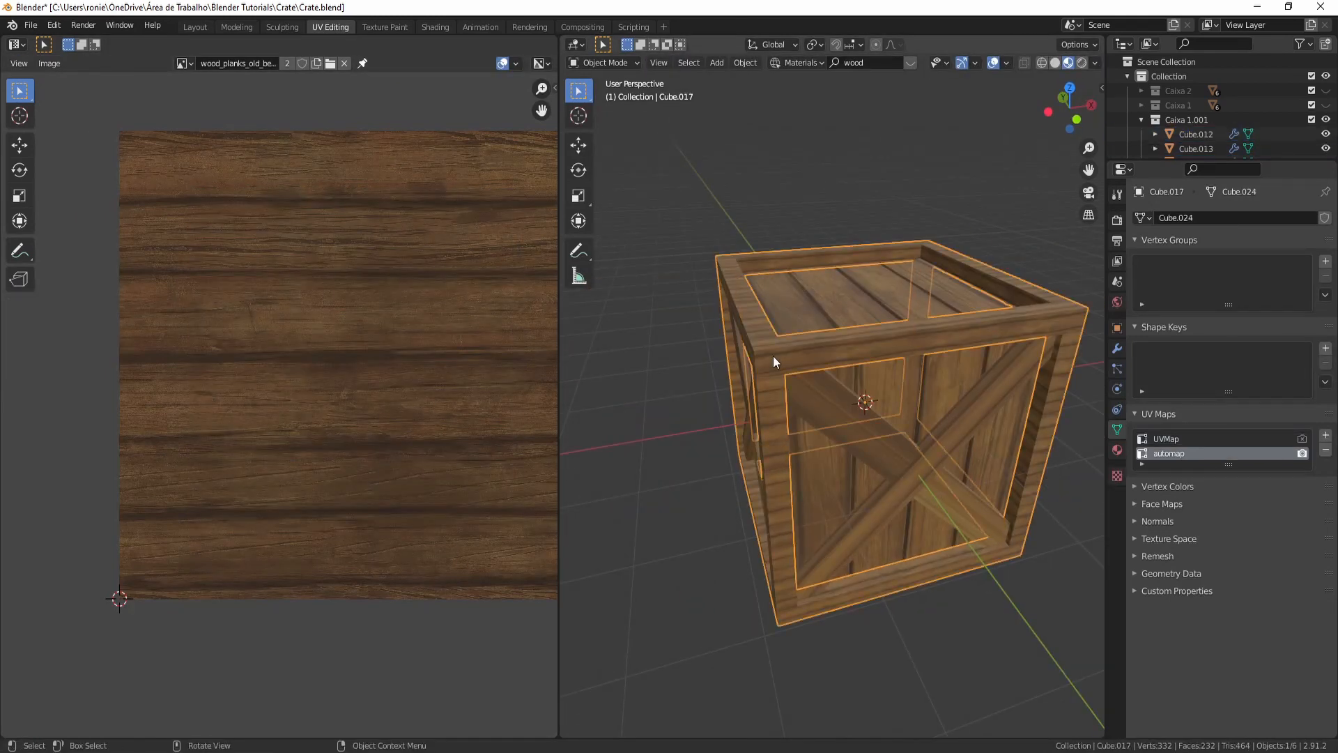
pyautogui.moveTo(758, 315); pyautogui.dragTo(839, 378, button='middle')
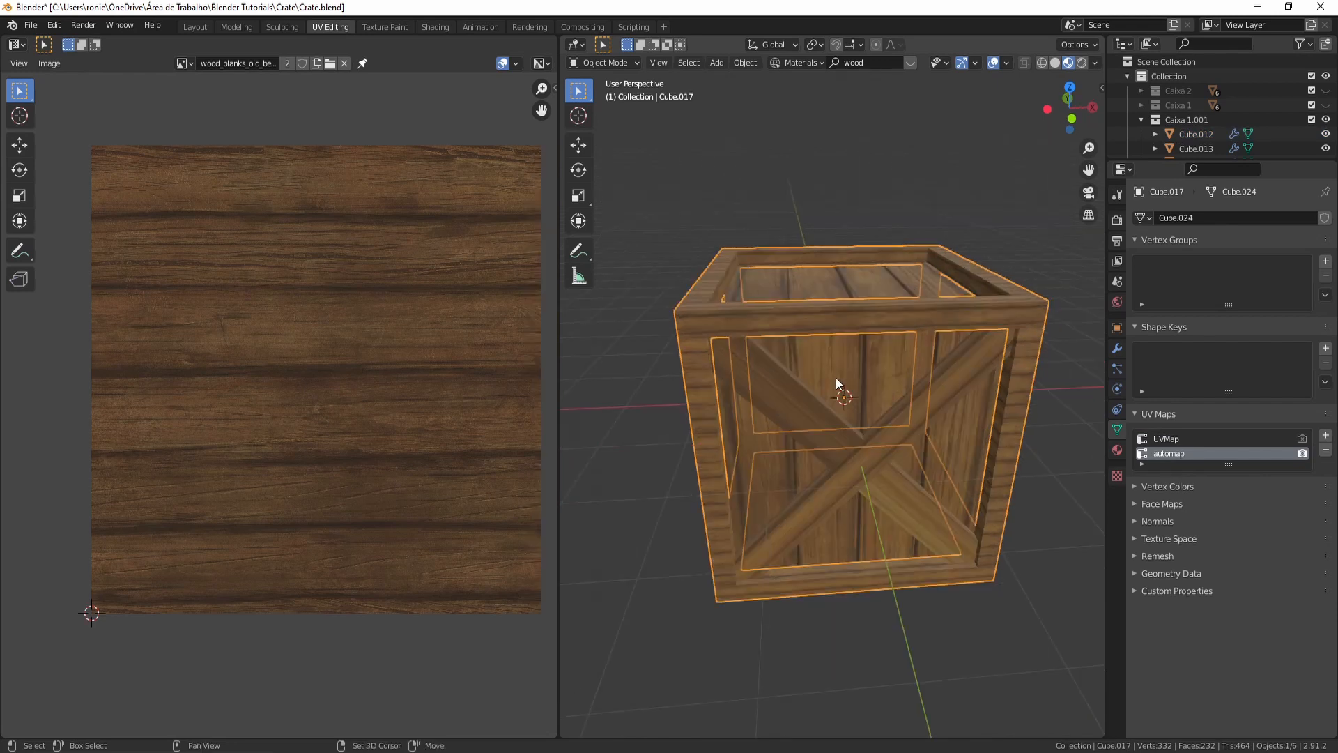
pyautogui.hotkey('shift', 'h')
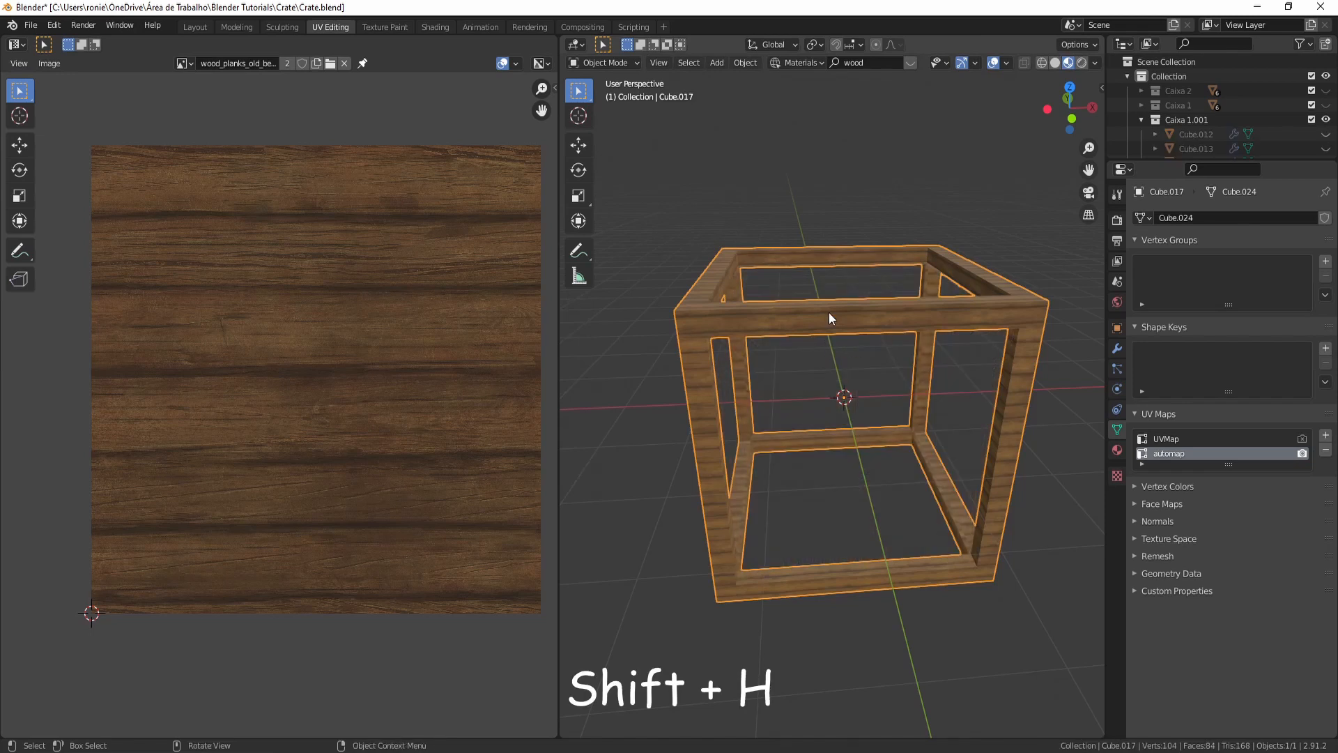
# - In edge select mode, mark a seam on a corner edge where the frame's top bars meet
pyautogui.press('Tab')
pyautogui.moveTo(738, 366); pyautogui.dragTo(867, 392, button='middle')
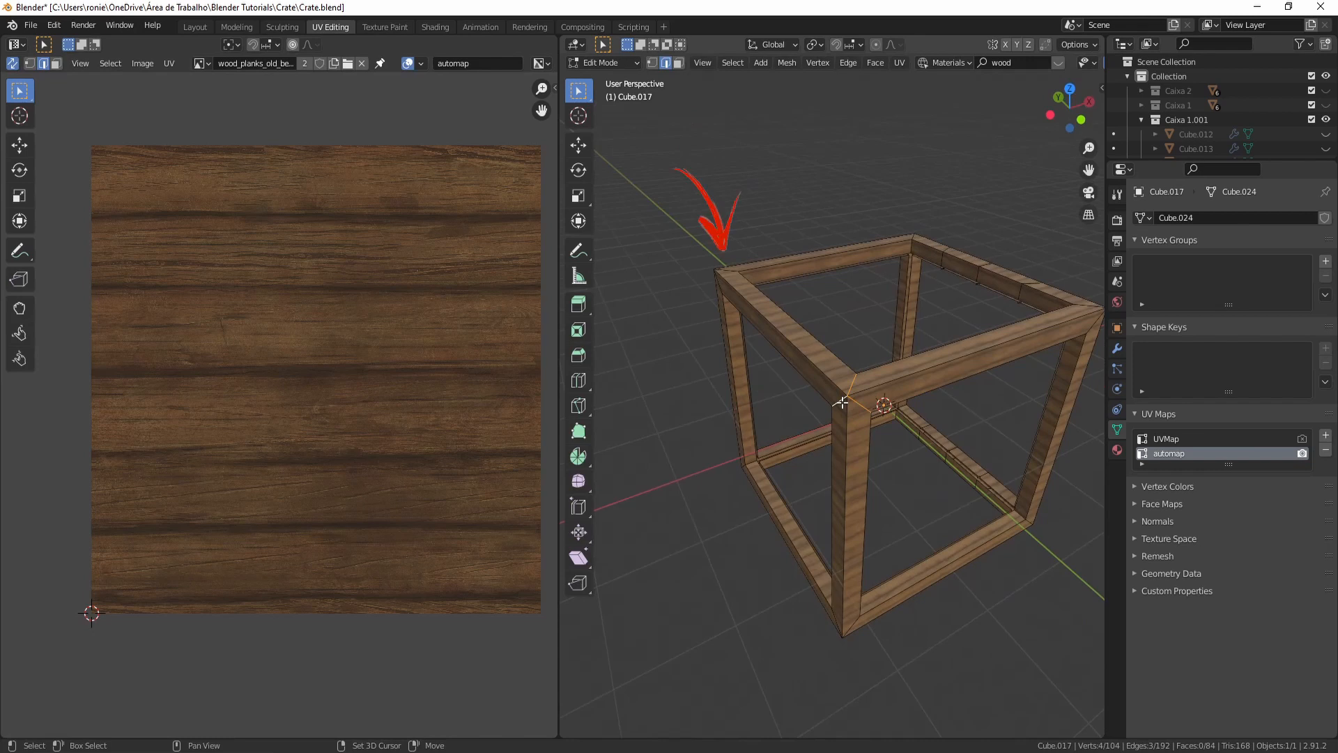
pyautogui.moveTo(842, 402); pyautogui.dragTo(776, 232, button='middle')
pyautogui.keyDown('shift'); pyautogui.click(650, 219); pyautogui.keyUp('shift')
pyautogui.scroll(3, 738, 314)
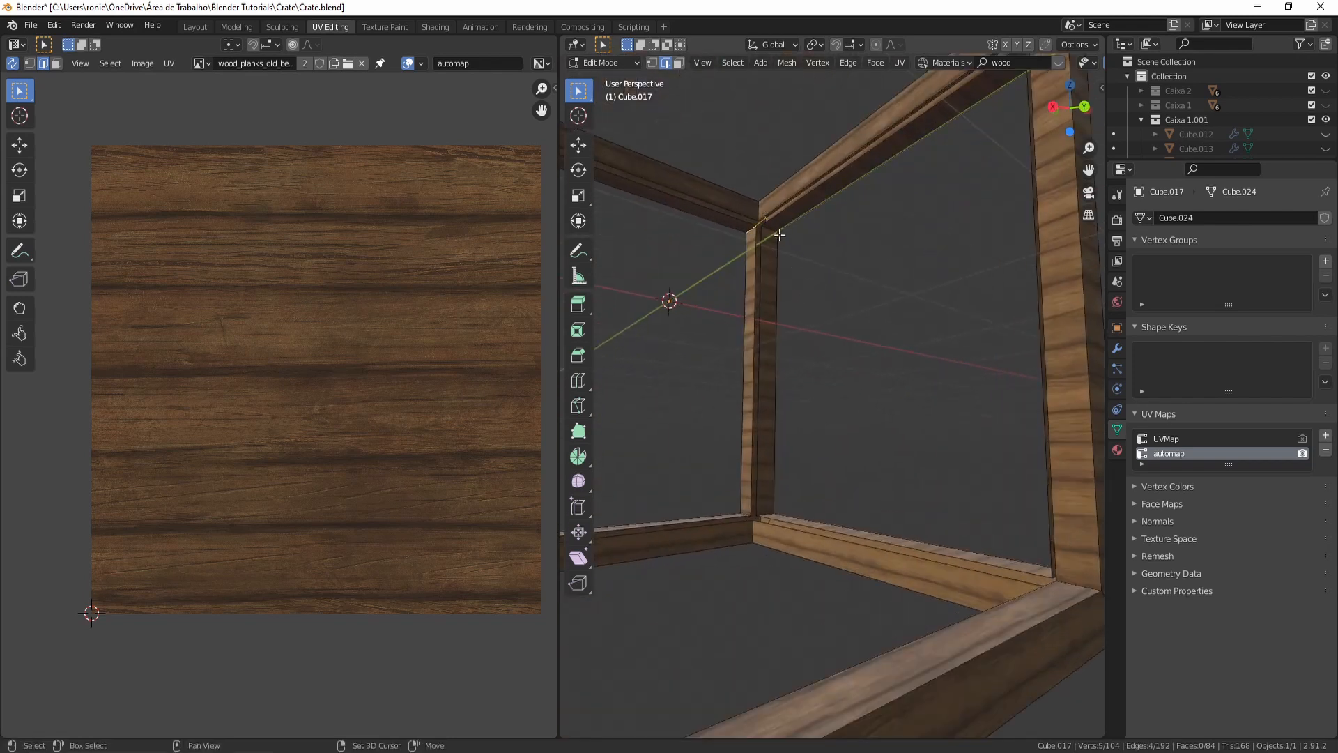
pyautogui.moveTo(739, 317); pyautogui.dragTo(940, 397, button='middle')
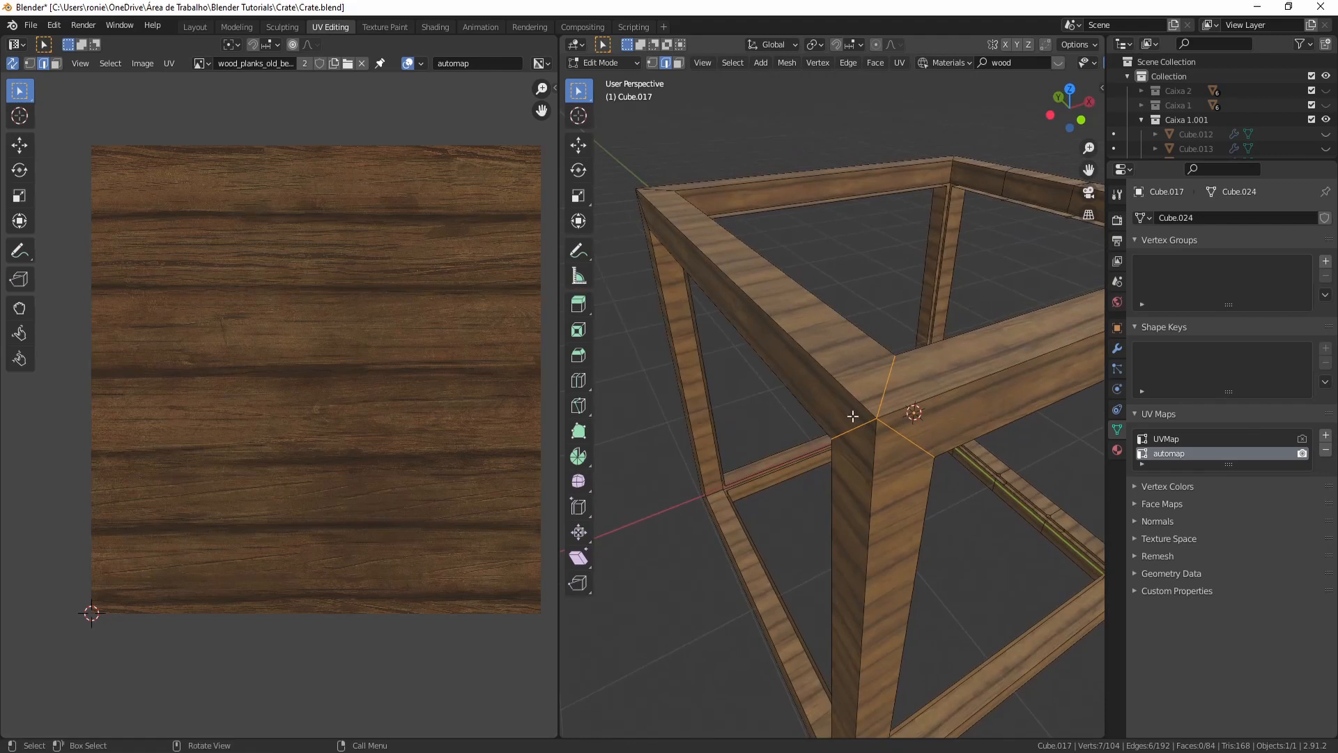
pyautogui.hotkey('ctrl', 'e')
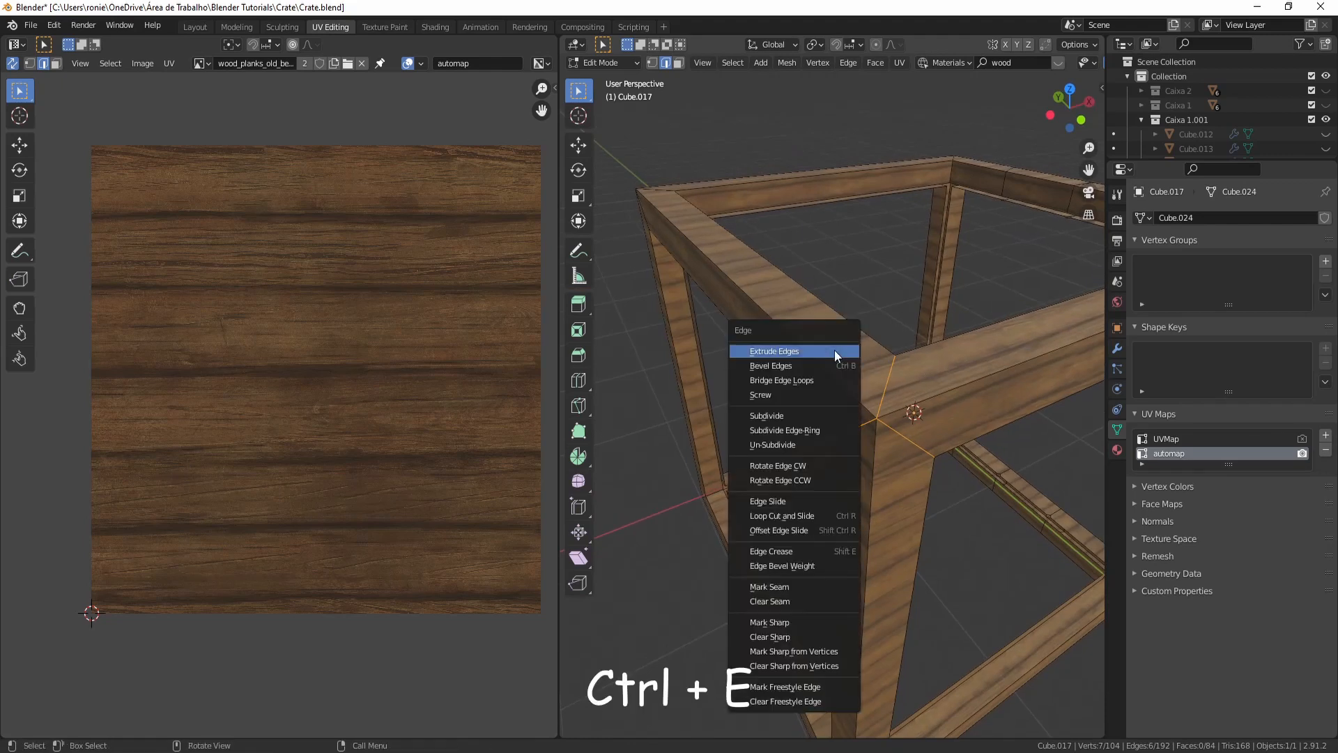
pyautogui.click(796, 585)
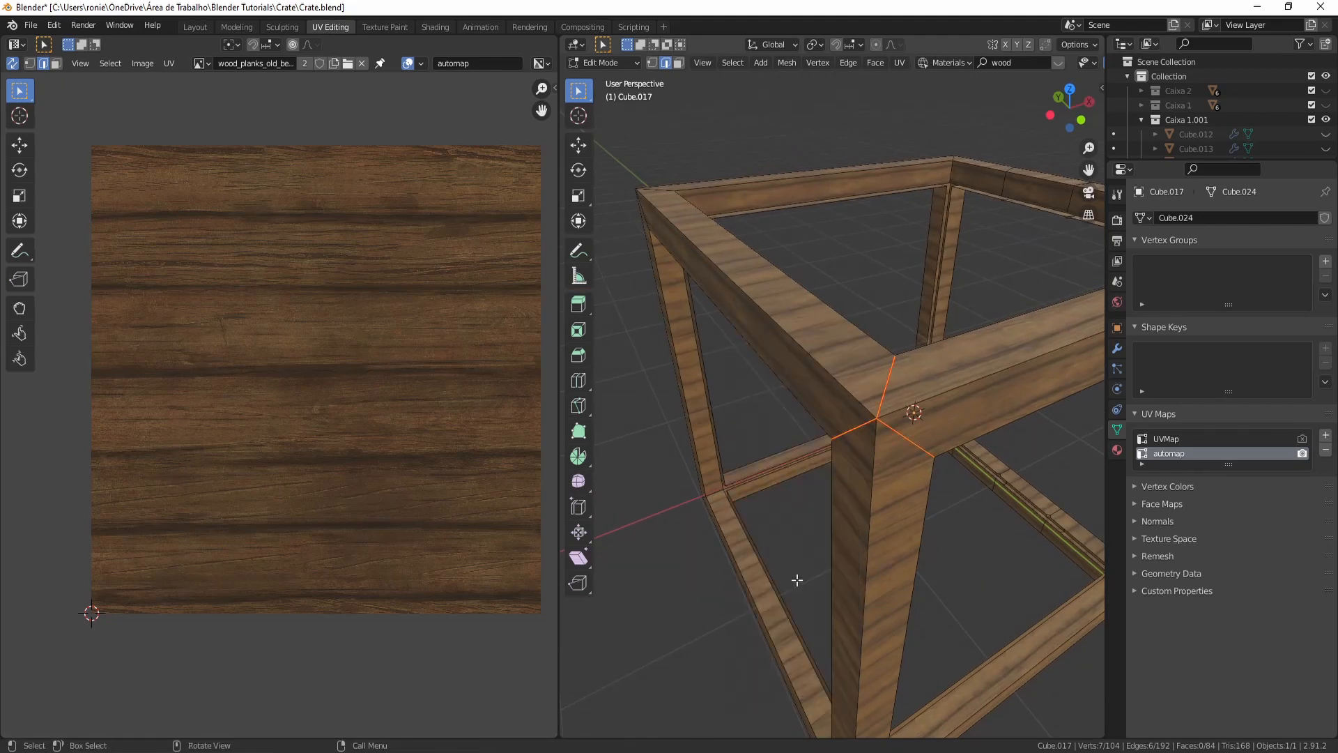
# - Mark seams on two more corner edges along the frame's top
pyautogui.moveTo(949, 486)
pyautogui.mouseDown(button='middle')
pyautogui.moveTo(982, 466)
pyautogui.moveTo(930, 479)
pyautogui.mouseUp(button='middle')
pyautogui.scroll(-3, 982, 467)
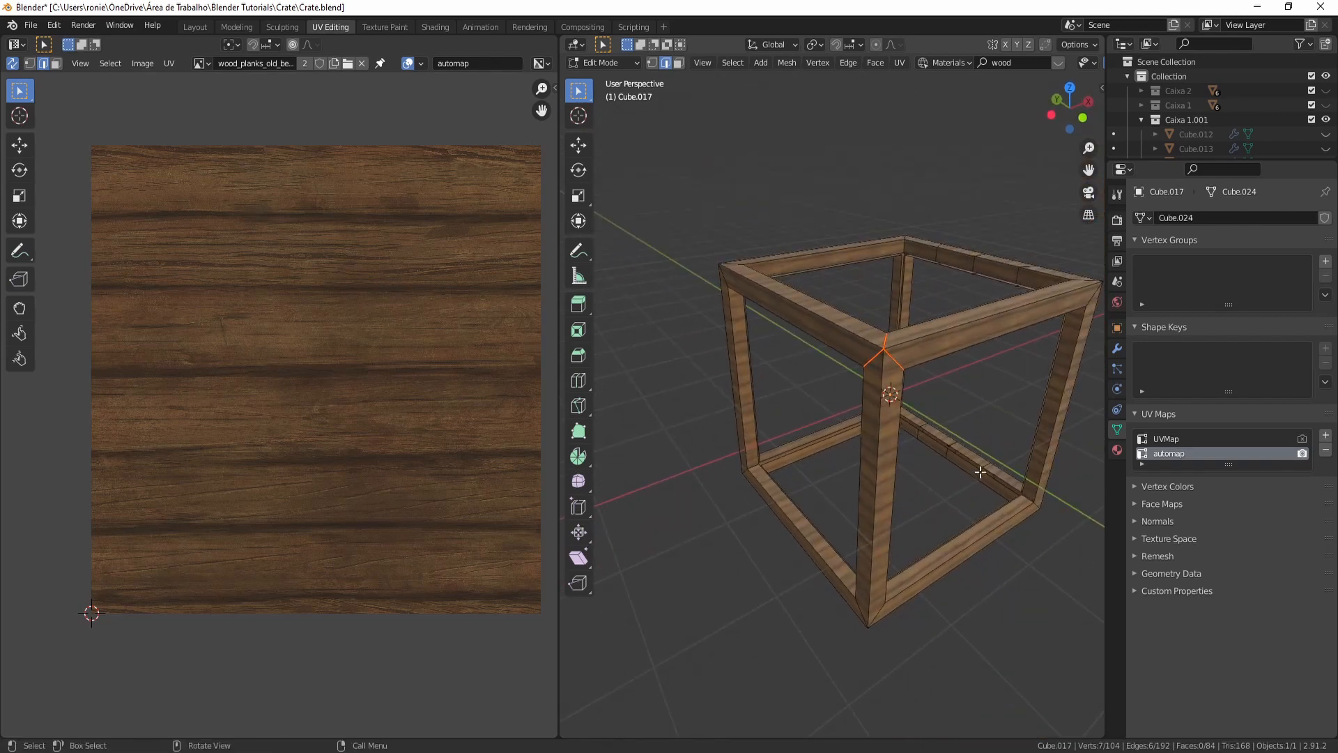
pyautogui.moveTo(956, 335); pyautogui.dragTo(826, 399, button='middle')
pyautogui.hotkey('ctrl', 'e')
pyautogui.click(725, 379)
pyautogui.moveTo(739, 370); pyautogui.dragTo(920, 296, button='middle')
pyautogui.scroll(4, 893, 283)
pyautogui.keyDown('shift'); pyautogui.moveTo(920, 297); pyautogui.dragTo(840, 387, button='middle'); pyautogui.keyUp('shift')
pyautogui.click(771, 126)
pyautogui.moveTo(771, 126); pyautogui.dragTo(830, 234, button='middle')
pyautogui.keyDown('shift'); pyautogui.click(742, 186); pyautogui.keyUp('shift')
pyautogui.hotkey('ctrl', 'e')
pyautogui.click(710, 287)
# - Mark seams on the corner edges at the frame's far side
pyautogui.scroll(-7, 761, 347)
pyautogui.click(904, 274)
pyautogui.keyDown('shift'); pyautogui.click(941, 273); pyautogui.keyUp('shift')
pyautogui.moveTo(938, 278); pyautogui.dragTo(920, 617, button='middle')
pyautogui.keyDown('shift'); pyautogui.click(861, 633); pyautogui.keyUp('shift')
pyautogui.keyDown('shift'); pyautogui.click(713, 424); pyautogui.keyUp('shift')
pyautogui.keyDown('shift'); pyautogui.click(707, 445); pyautogui.keyUp('shift')
pyautogui.moveTo(707, 445); pyautogui.dragTo(892, 481, button='middle')
pyautogui.keyDown('shift'); pyautogui.click(983, 451); pyautogui.keyUp('shift')
pyautogui.moveTo(983, 451); pyautogui.dragTo(924, 536, button='middle')
pyautogui.keyDown('shift'); pyautogui.click(859, 644); pyautogui.keyUp('shift')
pyautogui.moveTo(859, 644); pyautogui.dragTo(1005, 612, button='middle')
pyautogui.keyDown('shift'); pyautogui.click(1024, 549); pyautogui.keyUp('shift')
pyautogui.moveTo(1024, 549); pyautogui.dragTo(729, 252, button='middle')
pyautogui.keyDown('shift'); pyautogui.click(1001, 342); pyautogui.keyUp('shift')
pyautogui.hotkey('ctrl', 'e')
pyautogui.click(1001, 344)
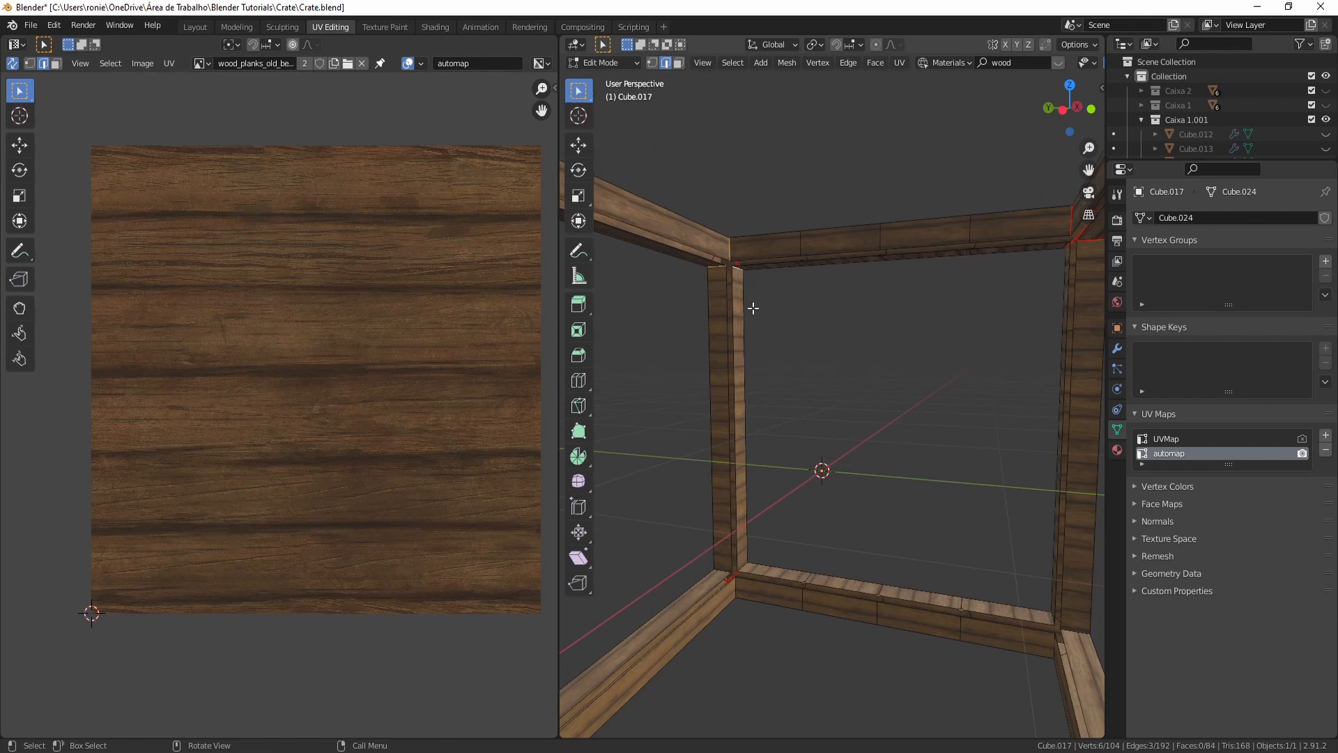
pyautogui.moveTo(753, 308)
pyautogui.mouseDown(button='middle')
pyautogui.moveTo(725, 327)
pyautogui.moveTo(761, 303)
pyautogui.mouseUp(button='middle')
pyautogui.keyDown('shift'); pyautogui.click(665, 140); pyautogui.keyUp('shift')
pyautogui.hotkey('ctrl', 'e')
pyautogui.click(695, 276)
# - Mark seams on the remaining corner edges of the frame's lower bars
pyautogui.moveTo(744, 308); pyautogui.dragTo(898, 348, button='middle')
pyautogui.scroll(-3, 815, 317)
pyautogui.scroll(3, 1012, 487)
pyautogui.moveTo(1013, 487); pyautogui.dragTo(967, 466, button='middle')
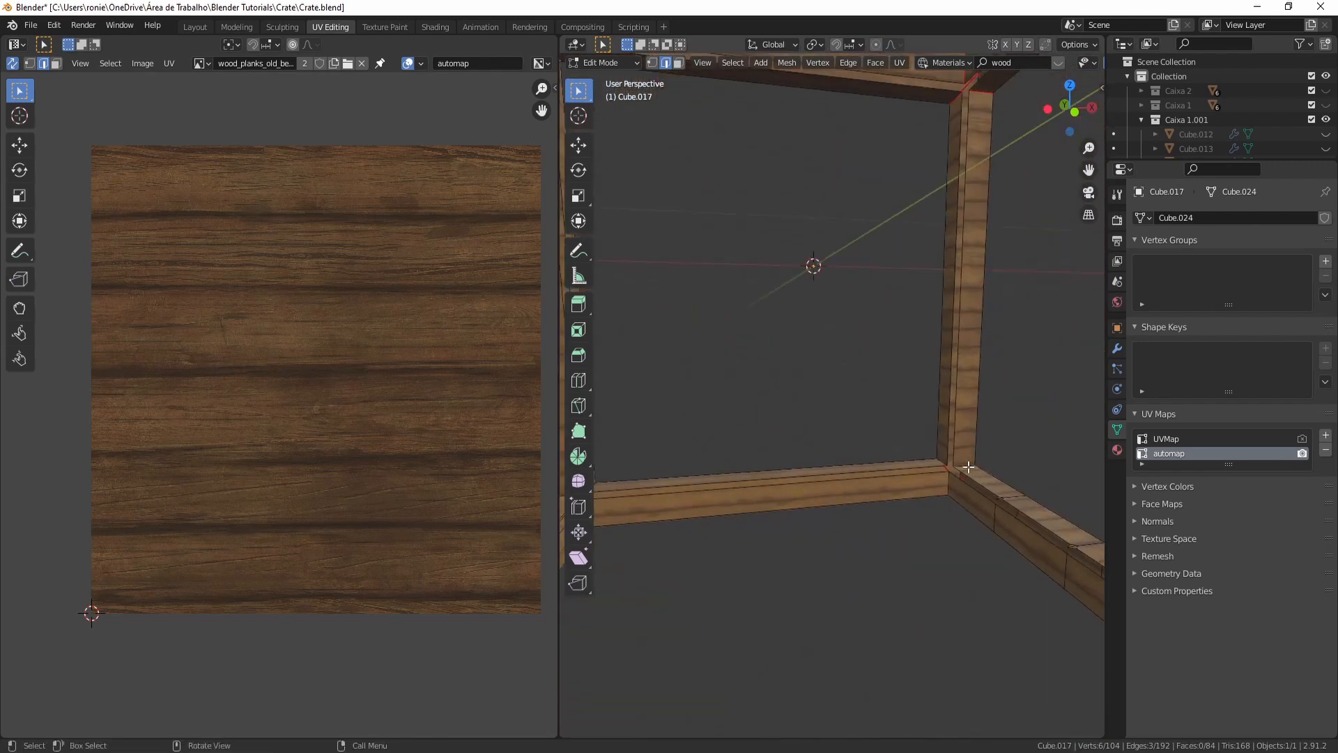
pyautogui.keyDown('shift'); pyautogui.click(943, 499); pyautogui.keyUp('shift')
pyautogui.moveTo(942, 502); pyautogui.dragTo(838, 405, button='middle')
pyautogui.hotkey('ctrl', 'e')
pyautogui.click(735, 291)
pyautogui.scroll(2, 891, 423)
pyautogui.click(852, 388)
pyautogui.scroll(3, 922, 427)
pyautogui.keyDown('shift'); pyautogui.click(823, 420); pyautogui.keyUp('shift')
pyautogui.hotkey('ctrl', 'e')
pyautogui.click(822, 423)
pyautogui.scroll(-4, 869, 466)
pyautogui.moveTo(869, 466); pyautogui.dragTo(1021, 484, button='middle')
pyautogui.scroll(4, 879, 352)
pyautogui.click(878, 348)
pyautogui.keyDown('shift'); pyautogui.click(879, 367); pyautogui.keyUp('shift')
pyautogui.hotkey('ctrl', 'e')
pyautogui.click(896, 391)
pyautogui.moveTo(896, 392); pyautogui.dragTo(788, 487, button='middle')
pyautogui.scroll(-4, 788, 487)
pyautogui.moveTo(863, 516); pyautogui.dragTo(989, 340, button='middle')
pyautogui.hotkey('ctrl', 'e')
pyautogui.click(779, 290)
# - Mark a seam on the last bottom corner edge of the frame
pyautogui.press('a')
pyautogui.scroll(-7, 781, 307)
pyautogui.hotkey('alt', 'a')
pyautogui.scroll(3, 771, 437)
pyautogui.scroll(5, 772, 419)
pyautogui.click(783, 438)
pyautogui.keyDown('shift'); pyautogui.click(763, 434); pyautogui.keyUp('shift')
pyautogui.keyDown('shift'); pyautogui.click(992, 339); pyautogui.keyUp('shift')
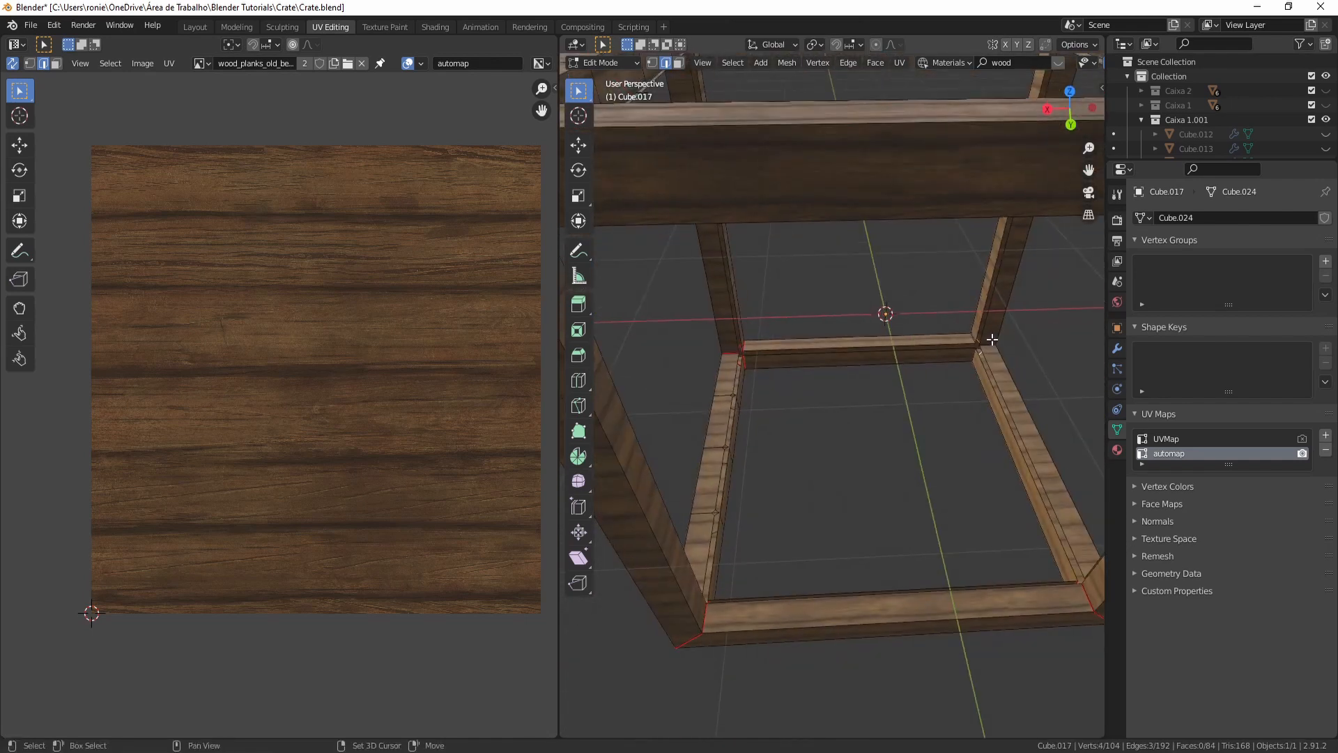
pyautogui.keyDown('shift'); pyautogui.click(979, 356); pyautogui.keyUp('shift')
pyautogui.hotkey('ctrl', 'e')
pyautogui.click(959, 377)
pyautogui.scroll(-6, 975, 390)
pyautogui.moveTo(1055, 484); pyautogui.dragTo(562, 438, button='middle')
pyautogui.click(932, 451)
pyautogui.click(998, 452)
# - Select the whole frame and unwrap it
pyautogui.press('a')
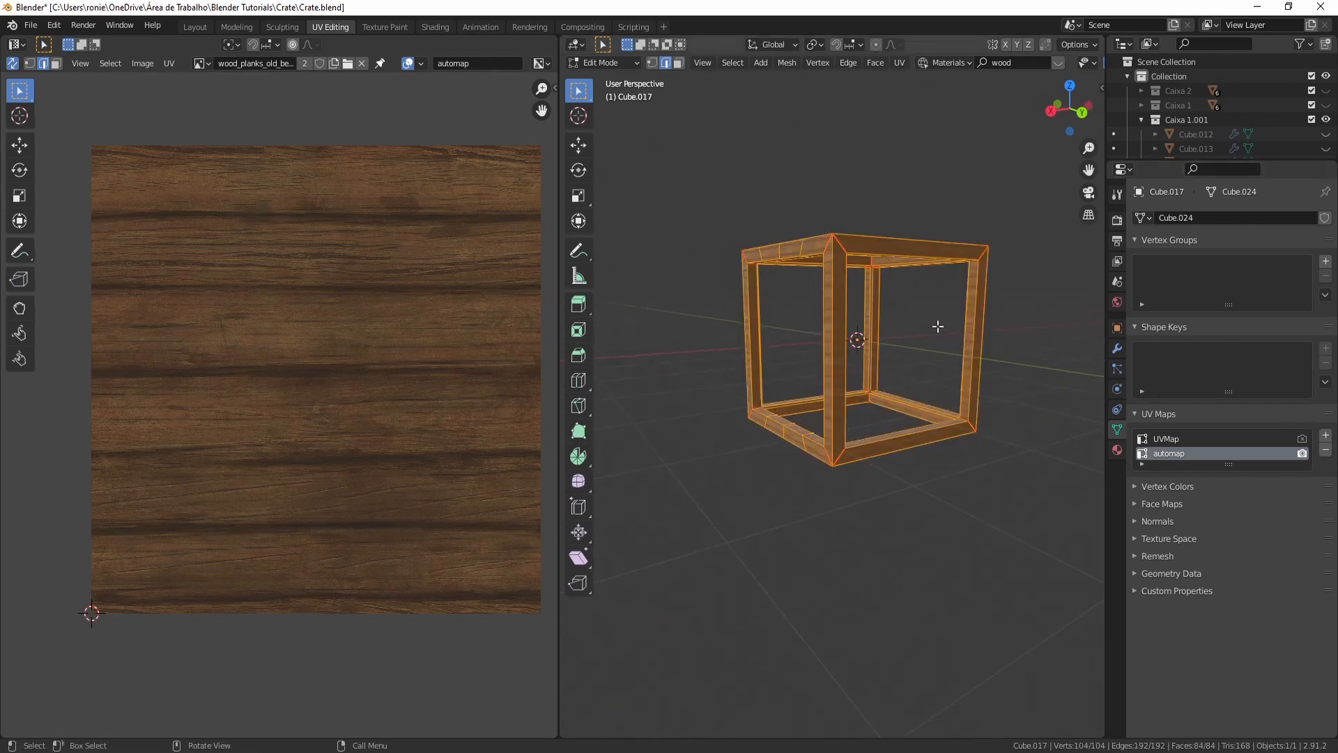
pyautogui.moveTo(783, 417); pyautogui.dragTo(803, 424, button='middle')
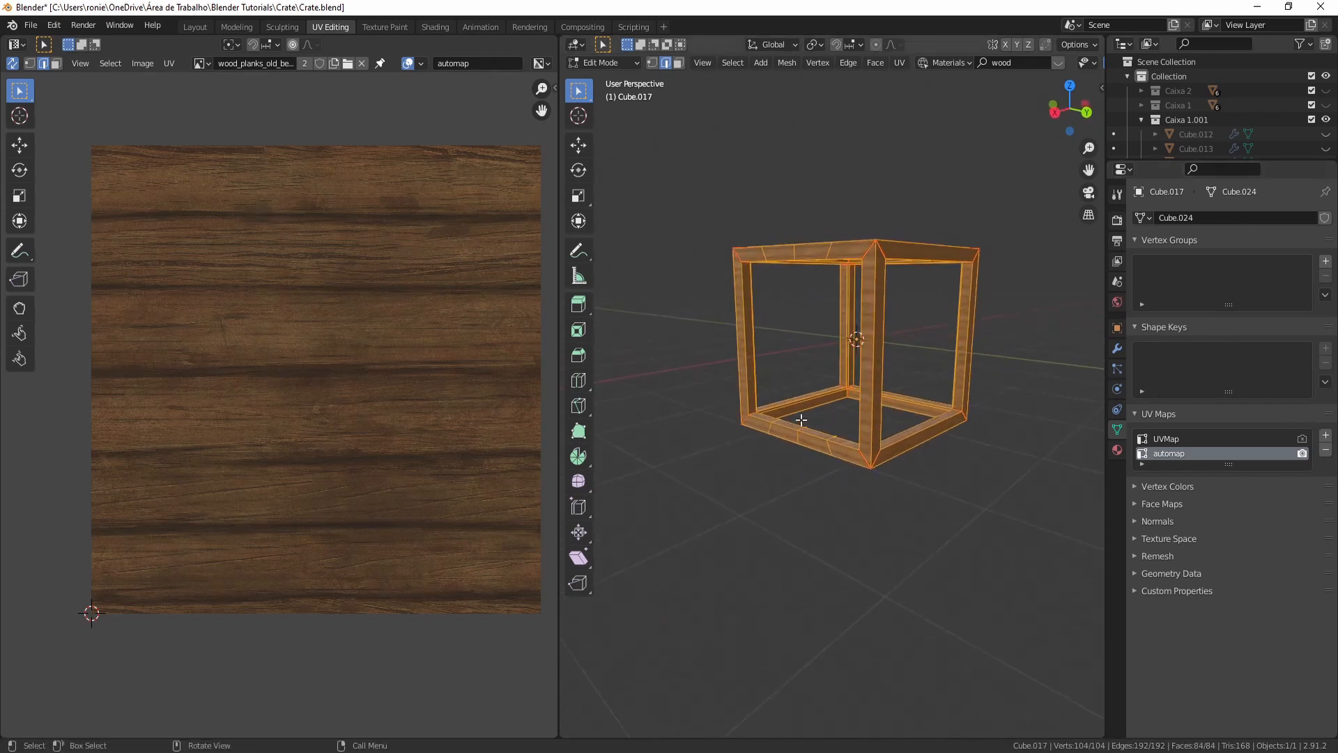
pyautogui.press('u')
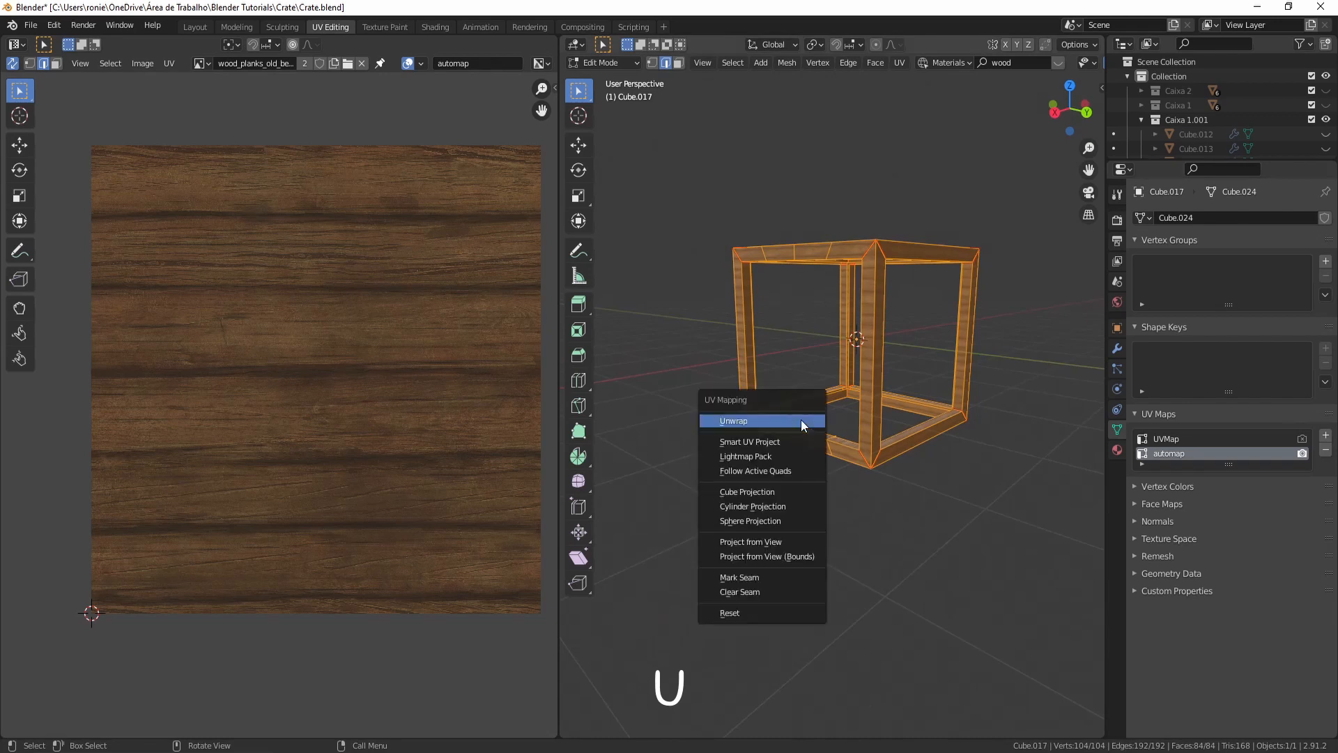
pyautogui.click(799, 420)
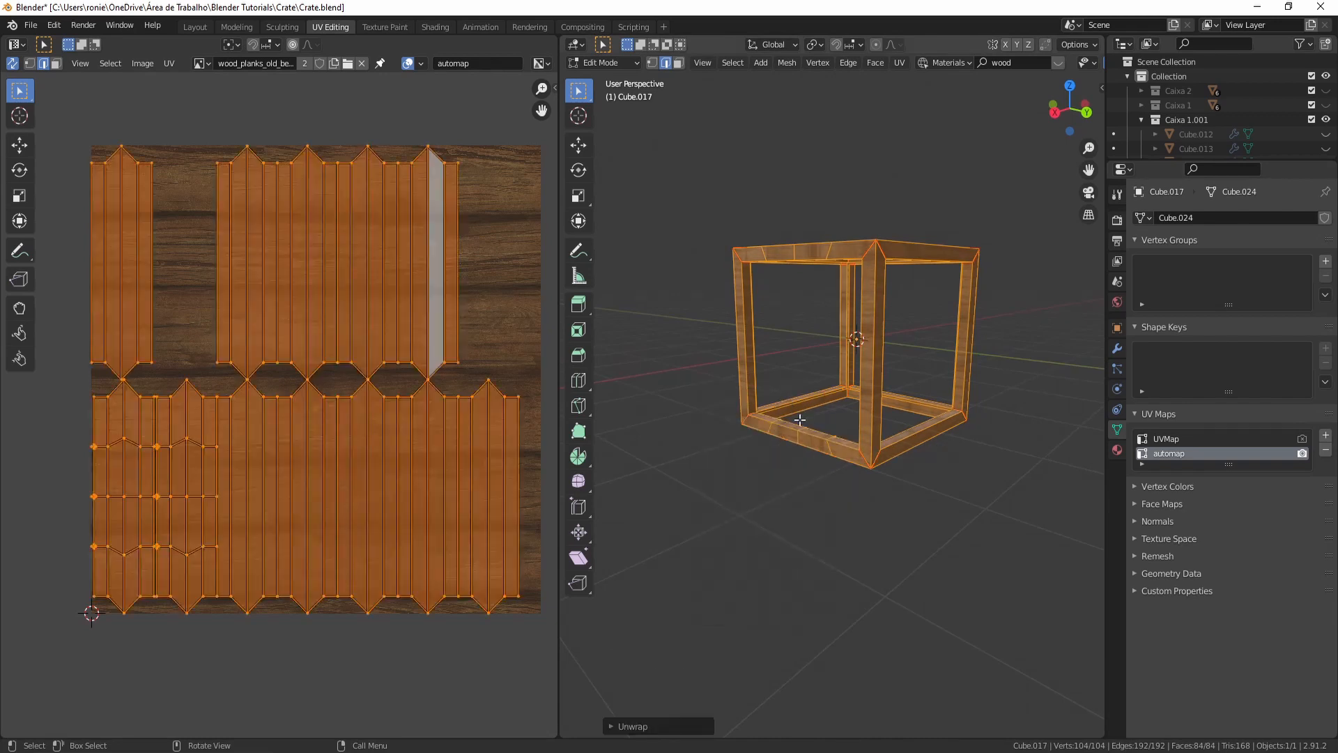
pyautogui.scroll(3, 880, 419)
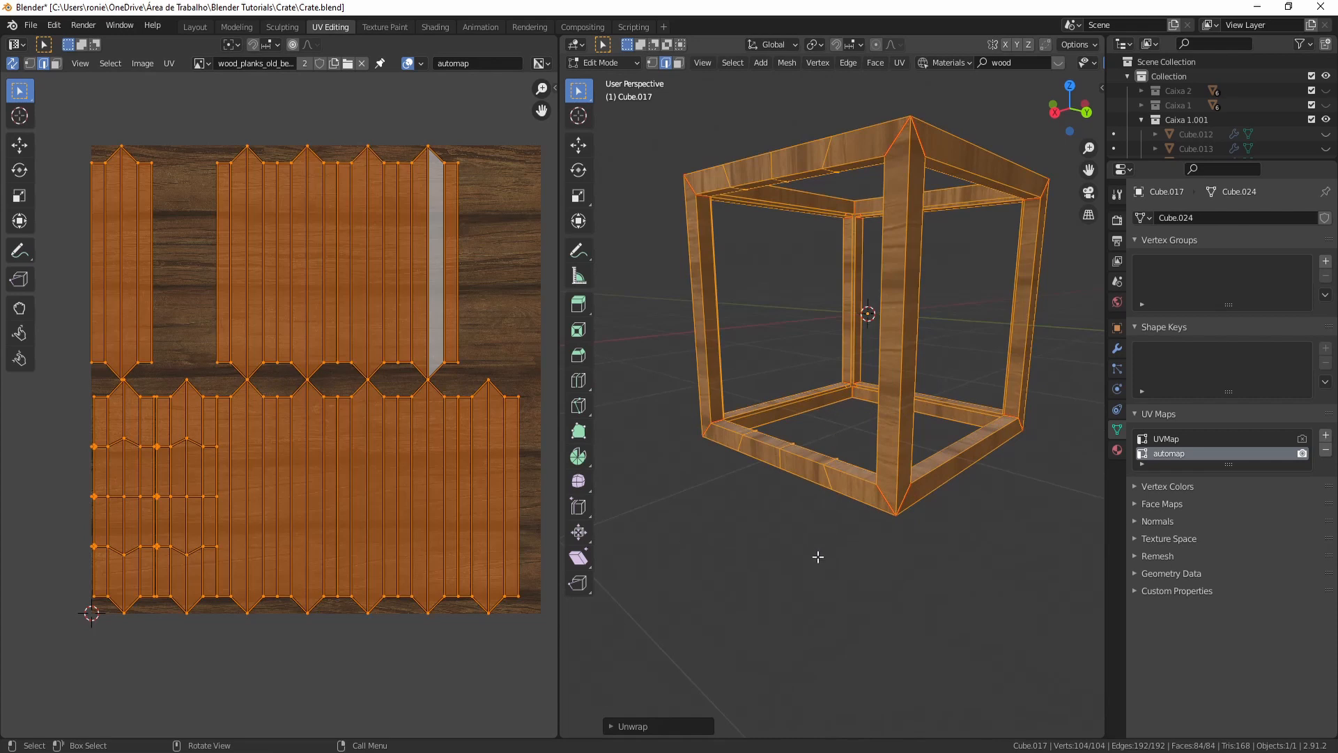
pyautogui.click(818, 555)
pyautogui.moveTo(894, 262); pyautogui.dragTo(896, 227, button='middle')
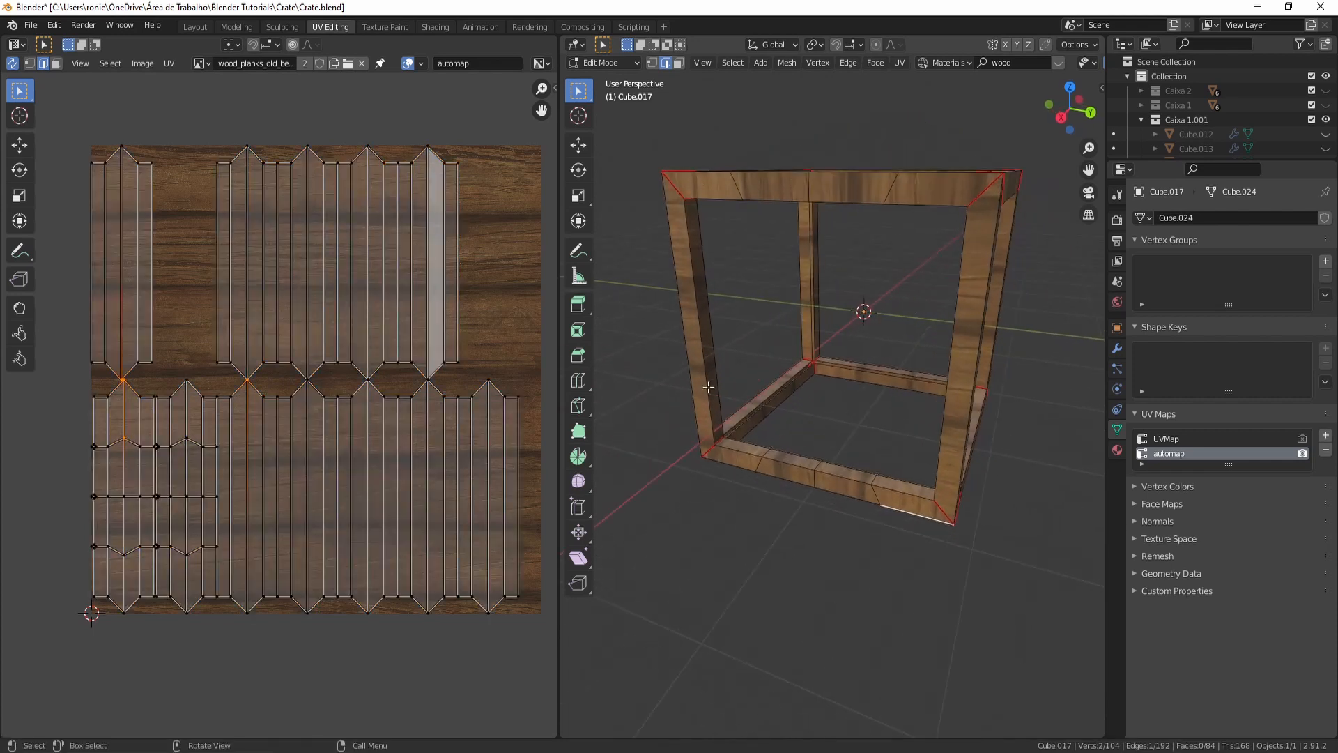
pyautogui.moveTo(779, 468)
pyautogui.mouseDown(button='middle')
pyautogui.moveTo(1051, 463)
pyautogui.moveTo(801, 460)
pyautogui.mouseUp(button='middle')
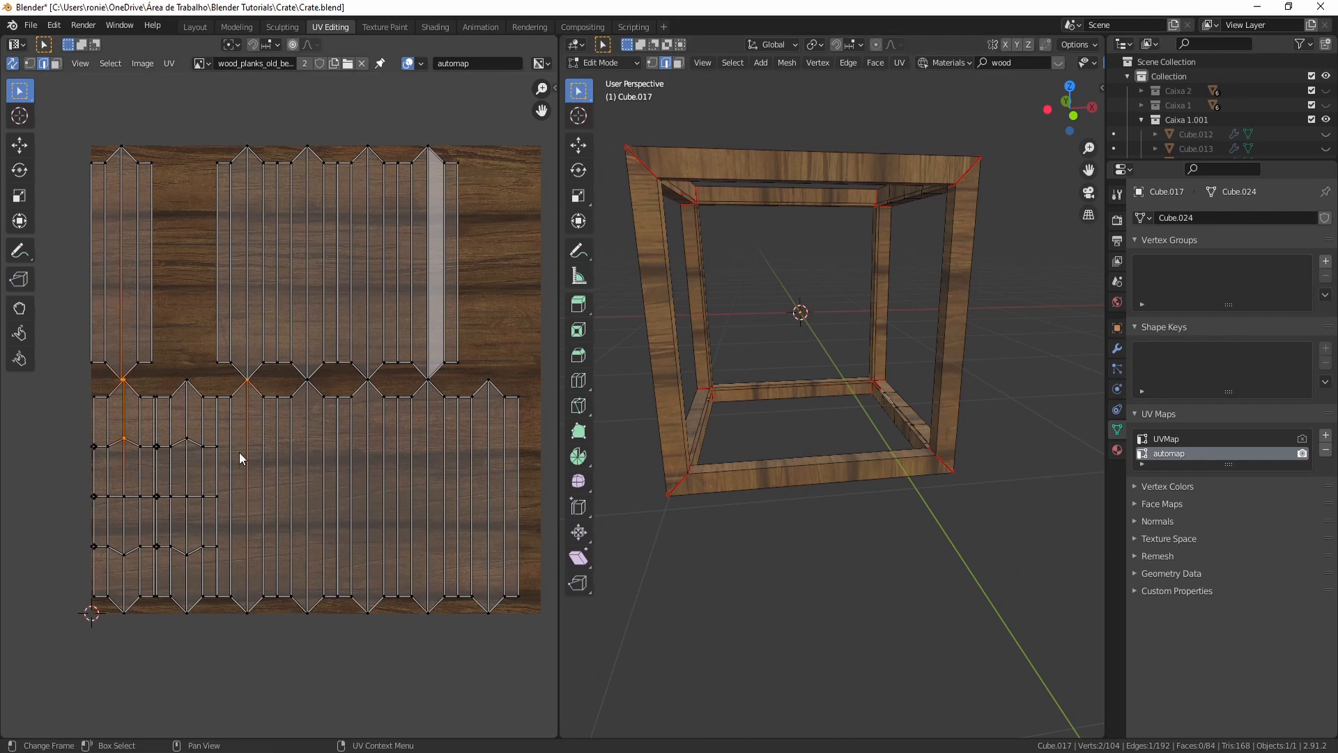
# - Rotate all of the frame's UV islands 90 degrees
pyautogui.press('a')
pyautogui.write('r')
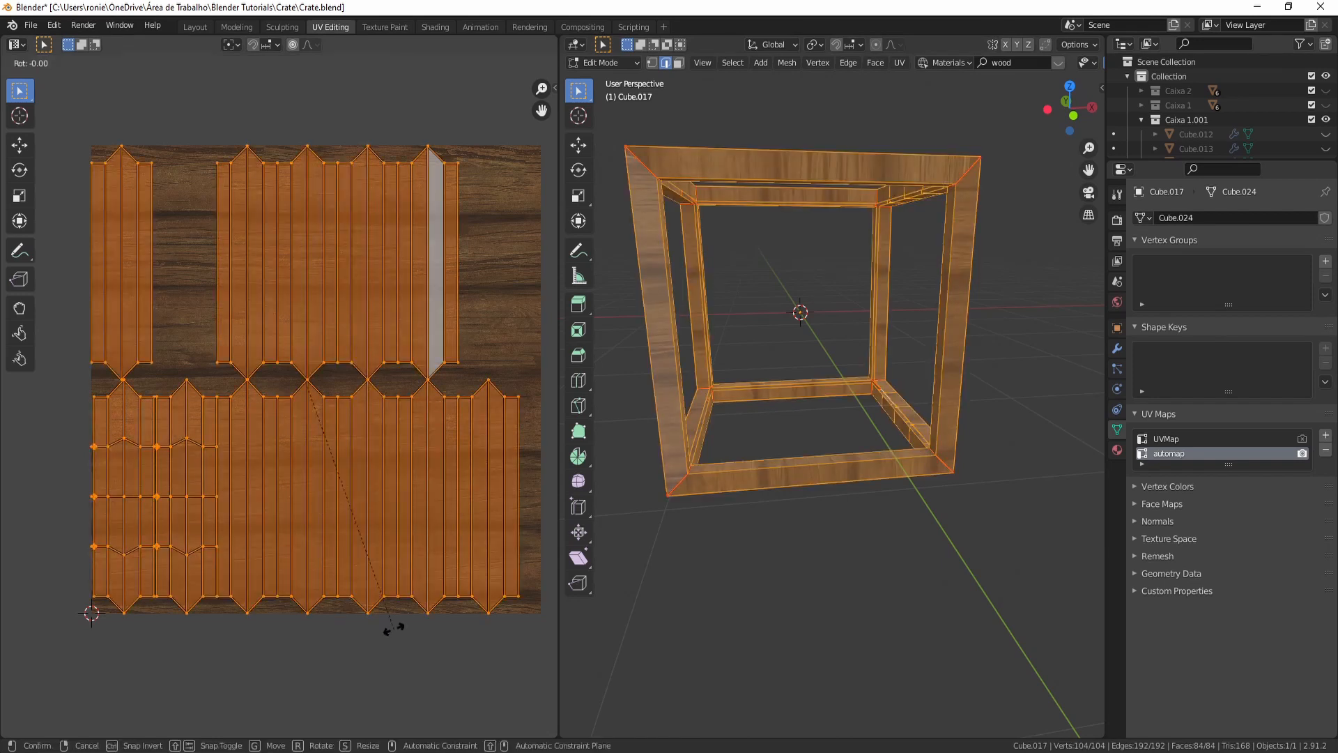
pyautogui.write('90')
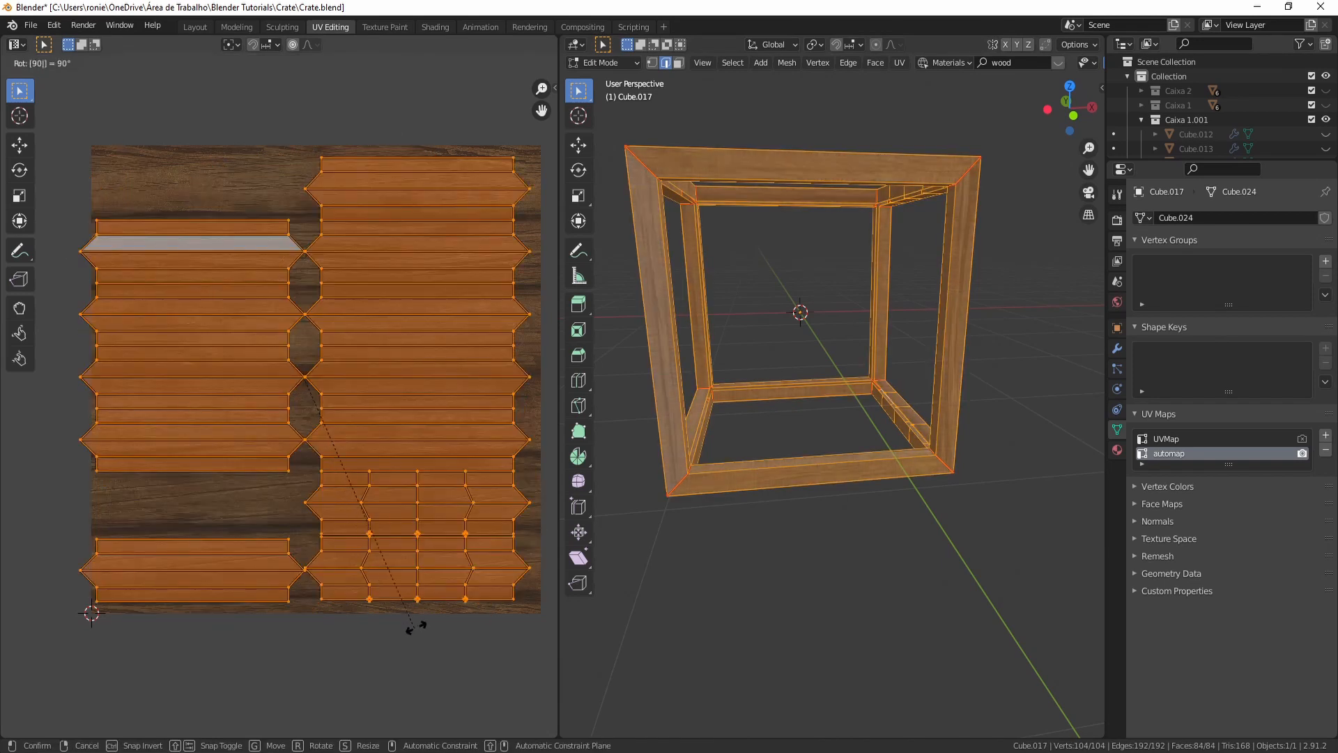
pyautogui.press('Return')
# - Move and scale the rotated frame islands so they fit inside the wood texture
pyautogui.press('g')
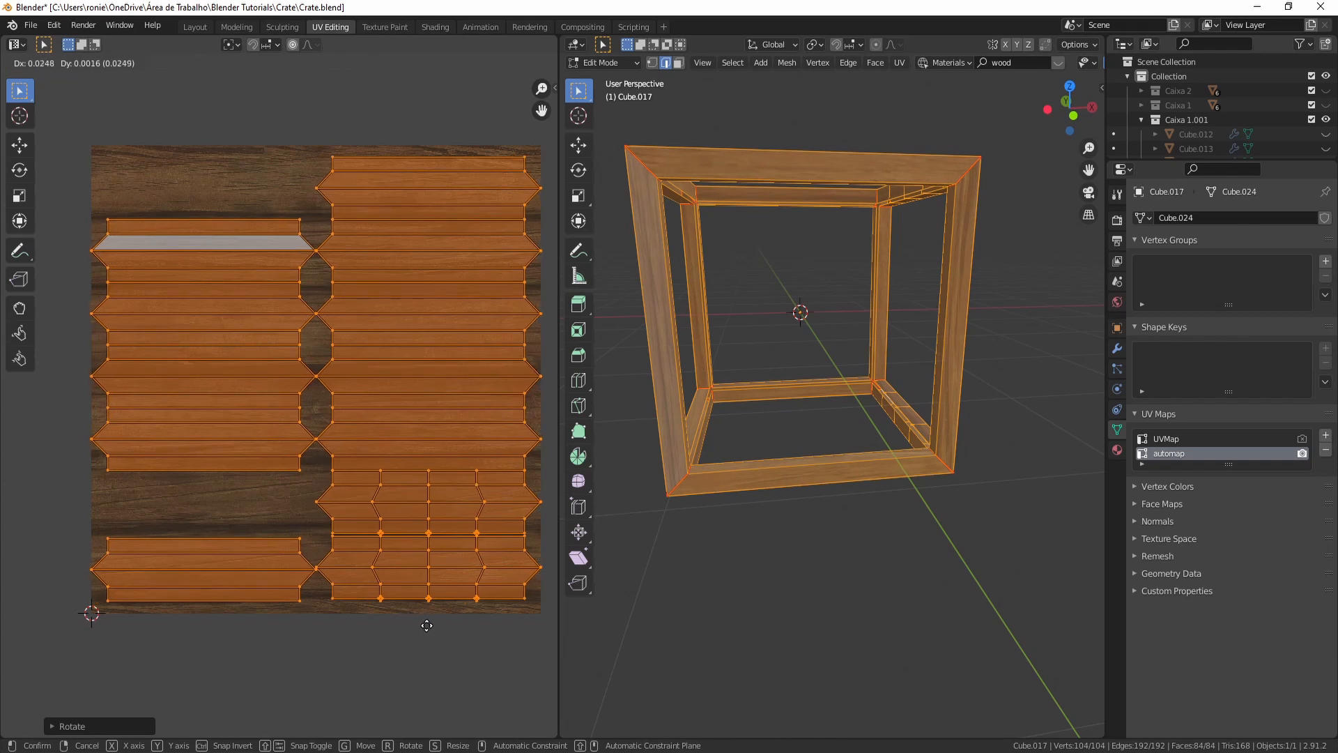
pyautogui.click(425, 625)
pyautogui.press('s')
pyautogui.click(461, 637)
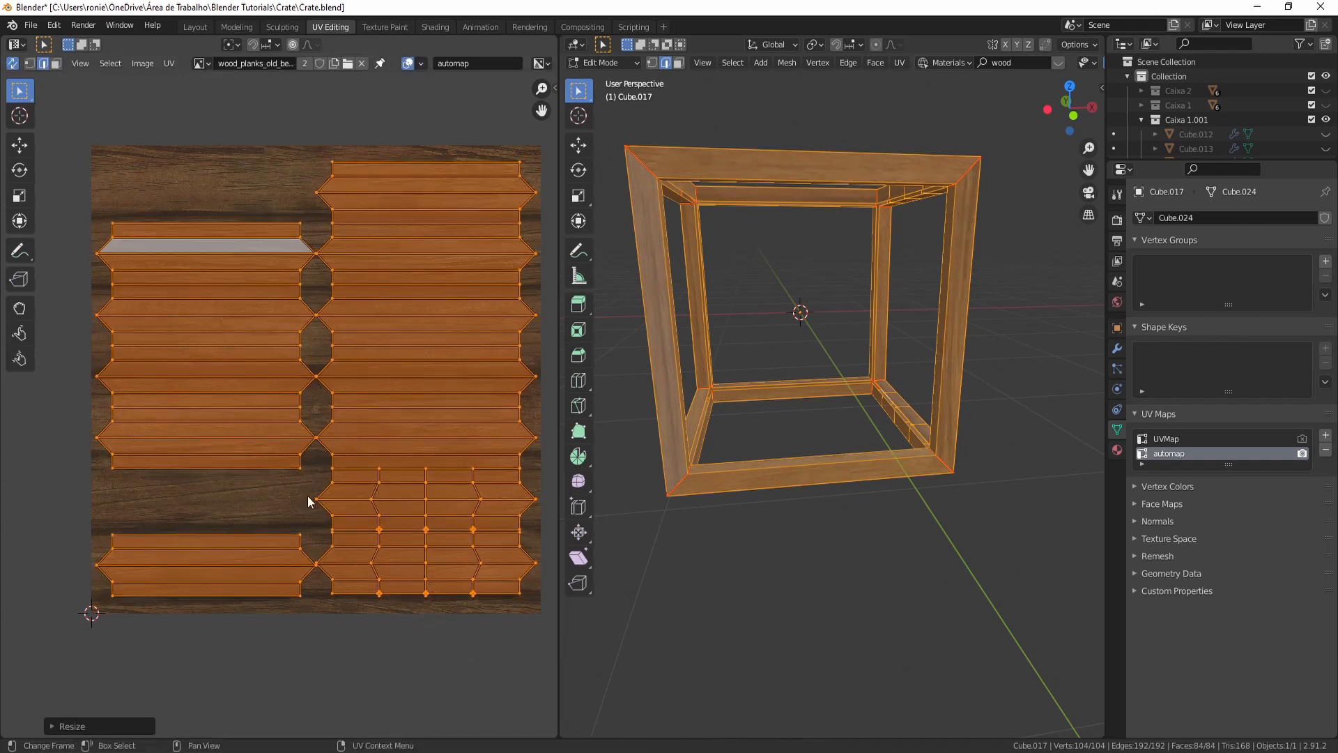
# - Leave edit mode and select the X-shaped cross brace object on the crate's side
pyautogui.click(710, 612)
pyautogui.moveTo(711, 612); pyautogui.dragTo(843, 409, button='middle')
pyautogui.scroll(4, 843, 409)
pyautogui.moveTo(968, 272); pyautogui.dragTo(946, 523, button='middle')
pyautogui.scroll(-3, 946, 522)
pyautogui.press('Tab')
pyautogui.moveTo(1023, 559); pyautogui.dragTo(811, 296, button='middle')
pyautogui.scroll(-4, 846, 308)
pyautogui.moveTo(920, 210); pyautogui.dragTo(697, 291, button='middle')
pyautogui.scroll(4, 941, 362)
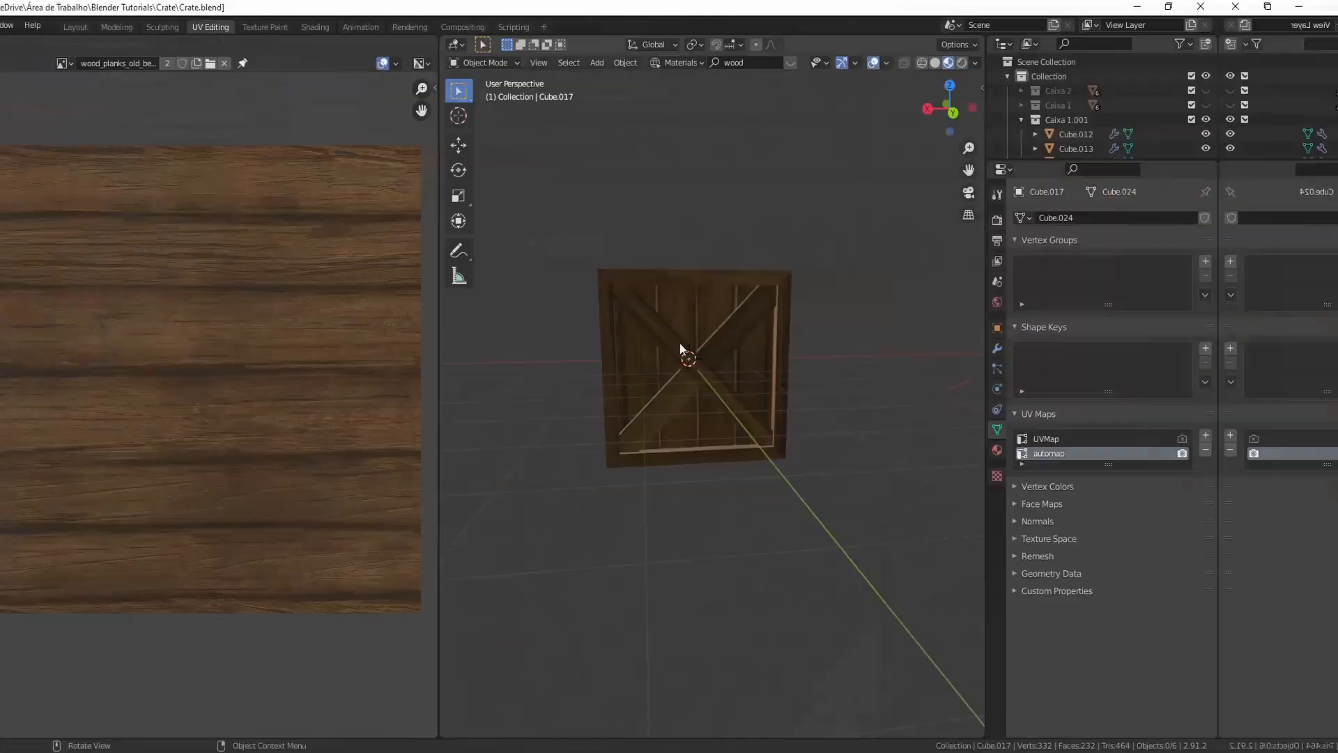
pyautogui.scroll(6, 821, 404)
pyautogui.click(850, 360)
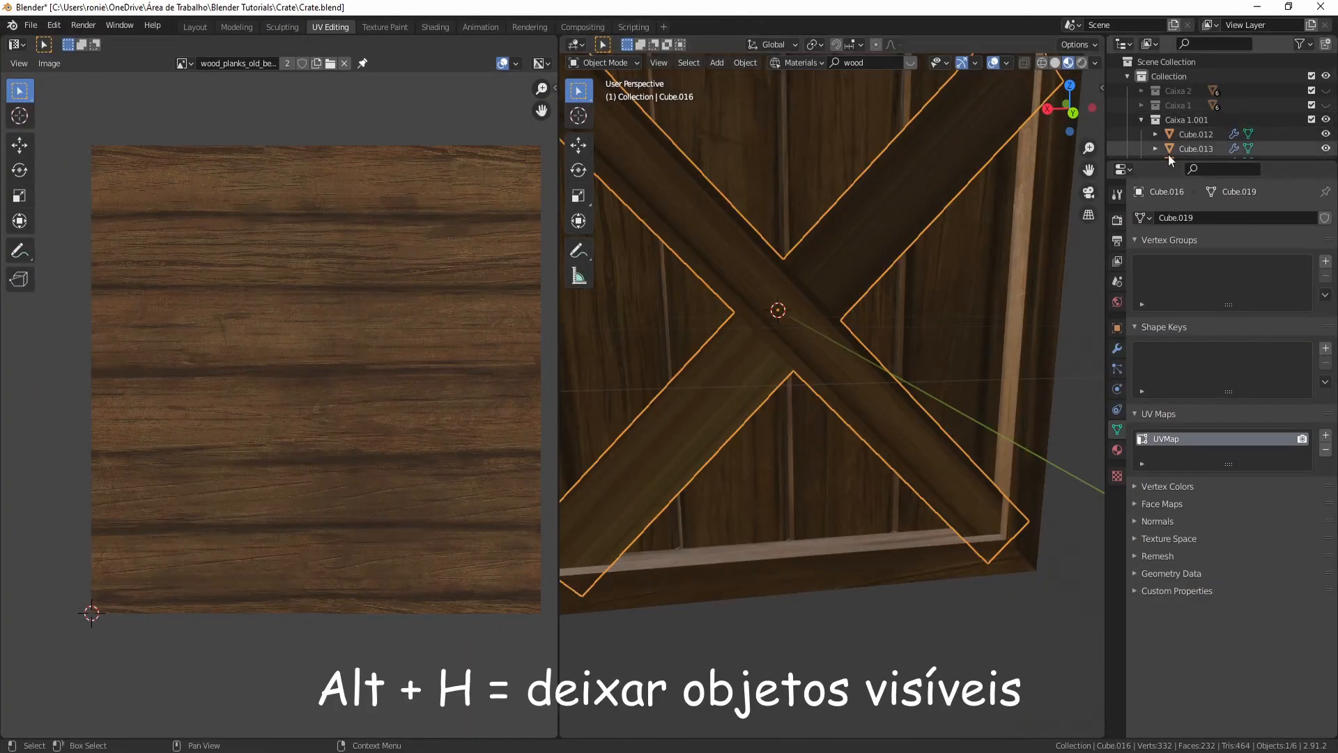
# - Inspect the cross brace's existing UV layout in edit mode
pyautogui.scroll(-5, 827, 328)
pyautogui.moveTo(827, 328); pyautogui.dragTo(789, 390, button='middle')
pyautogui.press('Tab')
pyautogui.scroll(1, 790, 390)
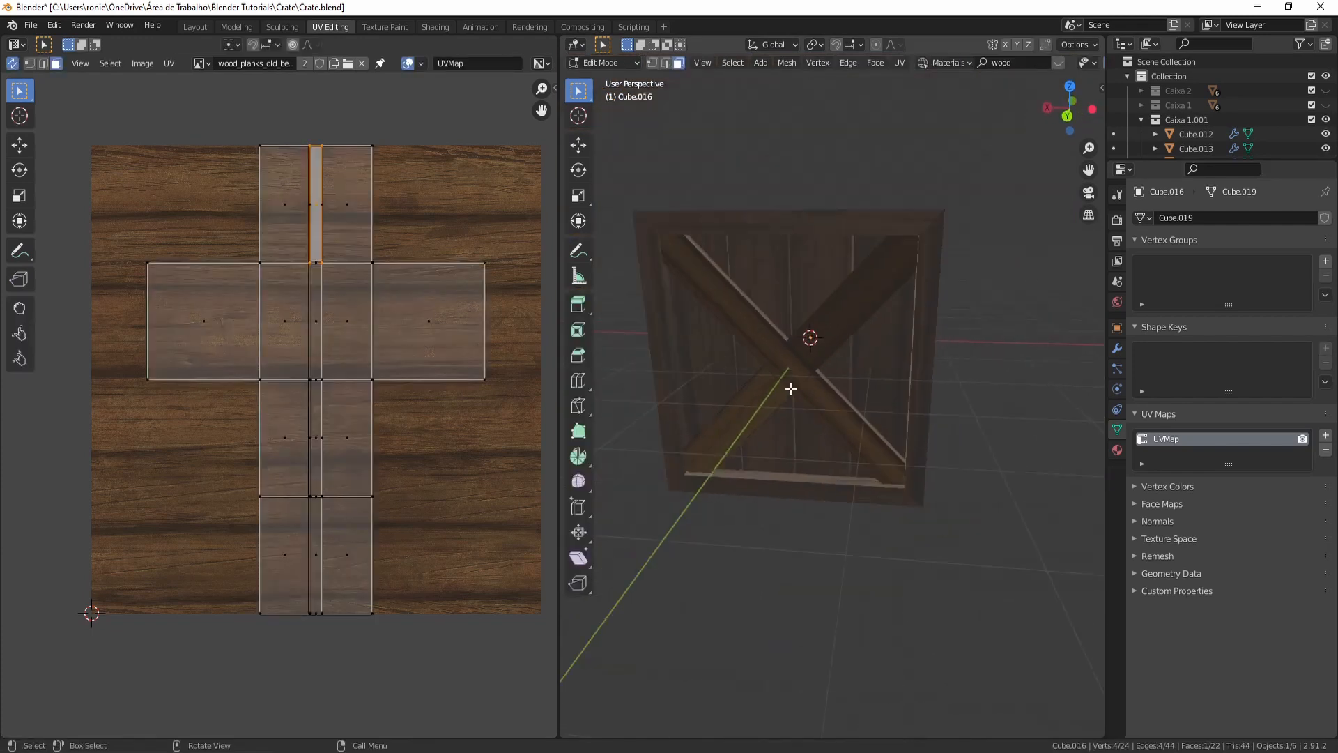
pyautogui.scroll(-3, 790, 390)
pyautogui.press('Tab')
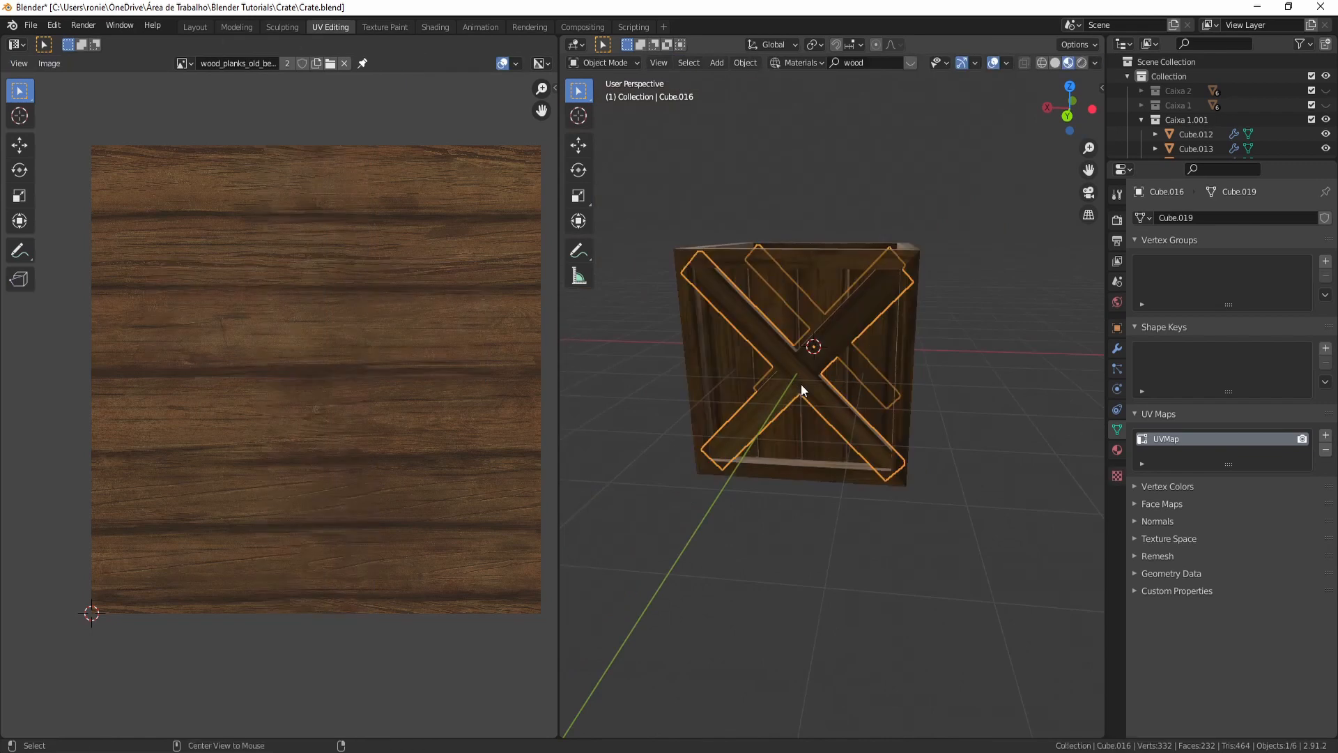
# - Isolate the cross brace in local view and switch to face editing in the Layout workspace
pyautogui.press('KP_Divide')
pyautogui.moveTo(838, 382); pyautogui.dragTo(763, 283, button='middle')
pyautogui.moveTo(708, 319); pyautogui.dragTo(846, 339, button='middle')
pyautogui.press('Tab')
pyautogui.moveTo(772, 298); pyautogui.dragTo(758, 324, button='middle')
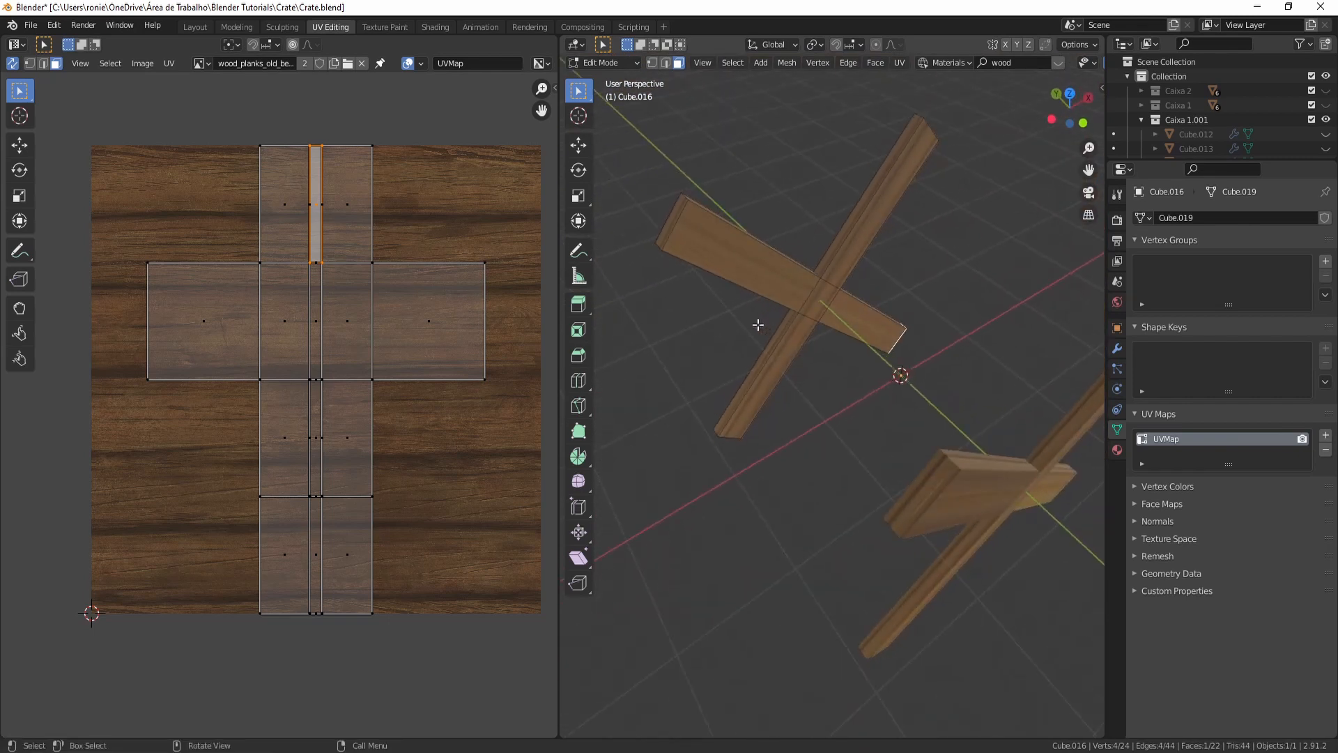
pyautogui.click(709, 258)
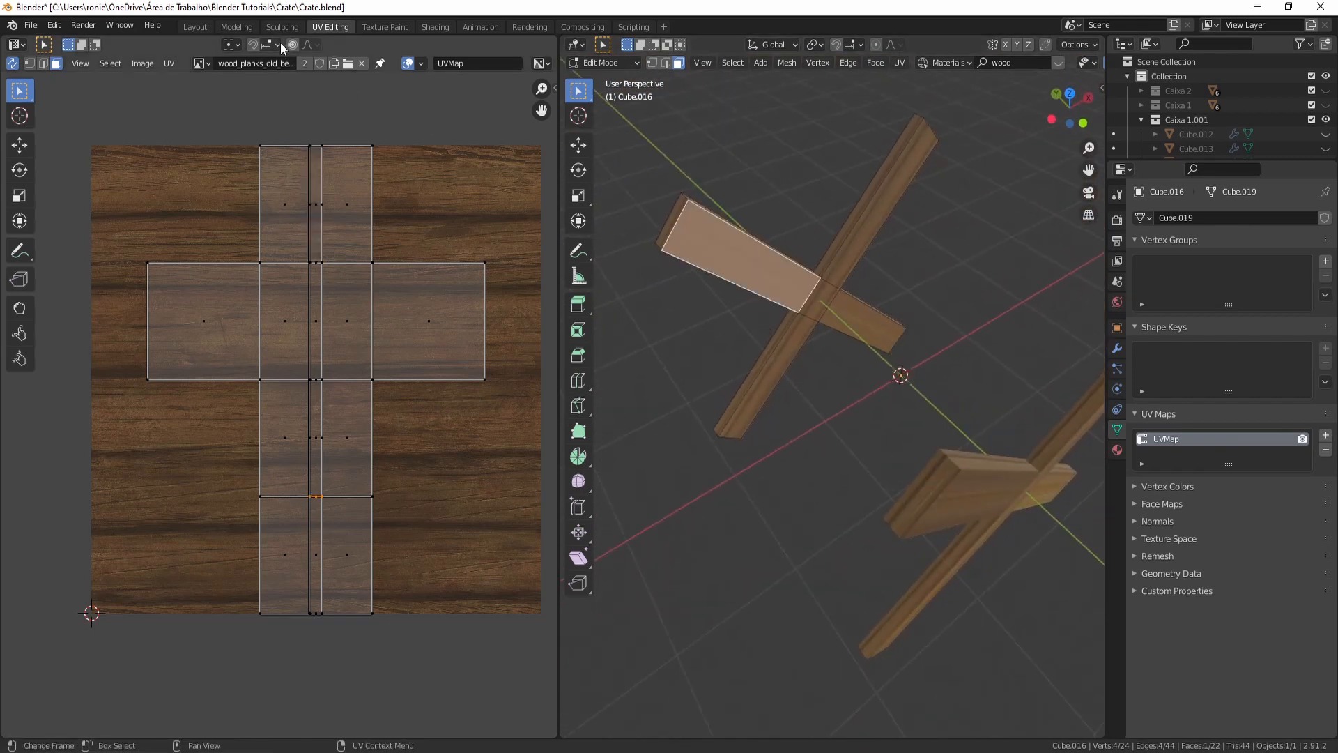
pyautogui.click(194, 25)
pyautogui.press('3')
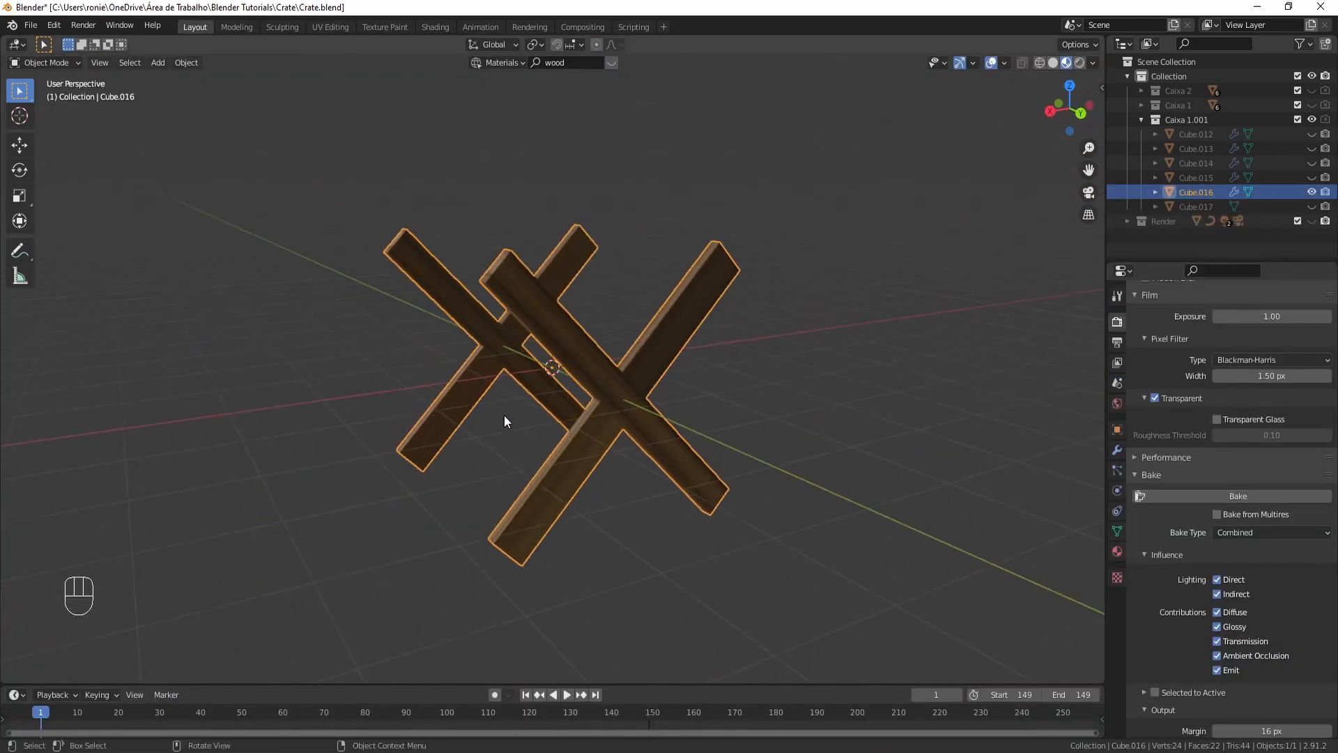
# - Select the hidden inner faces where the two brace bars intersect and delete those faces
pyautogui.press('Tab')
pyautogui.moveTo(495, 415); pyautogui.dragTo(768, 418, button='middle')
pyautogui.keyDown('shift'); pyautogui.moveTo(530, 433); pyautogui.dragTo(710, 481, button='middle'); pyautogui.keyUp('shift')
pyautogui.moveTo(508, 382); pyautogui.dragTo(604, 382, button='middle')
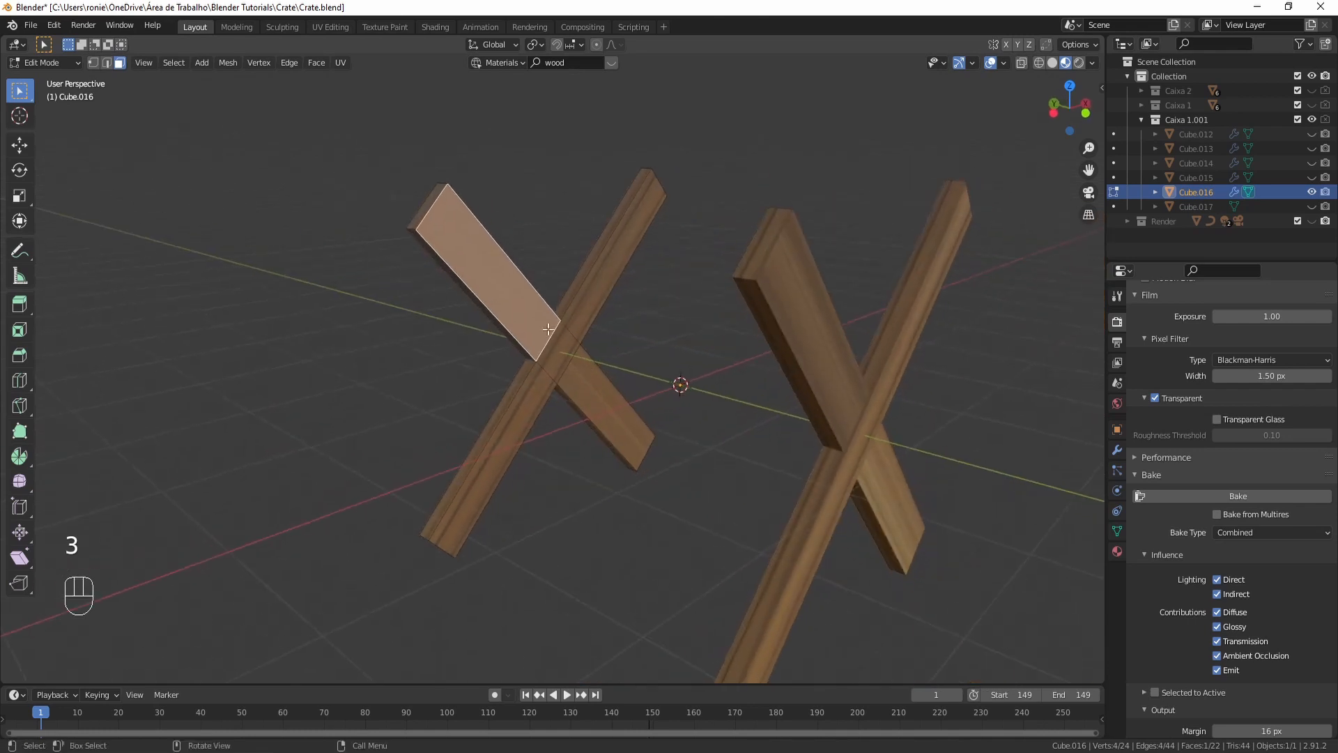
pyautogui.keyDown('shift'); pyautogui.click(430, 204); pyautogui.keyUp('shift')
pyautogui.keyDown('shift'); pyautogui.click(557, 350); pyautogui.keyUp('shift')
pyautogui.keyDown('shift'); pyautogui.click(597, 398); pyautogui.keyUp('shift')
pyautogui.keyDown('shift'); pyautogui.click(590, 289); pyautogui.keyUp('shift')
pyautogui.keyDown('shift'); pyautogui.click(532, 409); pyautogui.keyUp('shift')
pyautogui.moveTo(543, 457); pyautogui.dragTo(605, 418, button='middle')
pyautogui.keyDown('shift'); pyautogui.click(379, 629); pyautogui.keyUp('shift')
pyautogui.moveTo(488, 613); pyautogui.dragTo(275, 561, button='middle')
pyautogui.keyDown('shift'); pyautogui.click(811, 543); pyautogui.keyUp('shift')
pyautogui.moveTo(715, 481); pyautogui.dragTo(666, 547, button='middle')
pyautogui.keyDown('shift'); pyautogui.click(726, 267); pyautogui.keyUp('shift')
pyautogui.moveTo(725, 267); pyautogui.dragTo(720, 398, button='middle')
pyautogui.press('x')
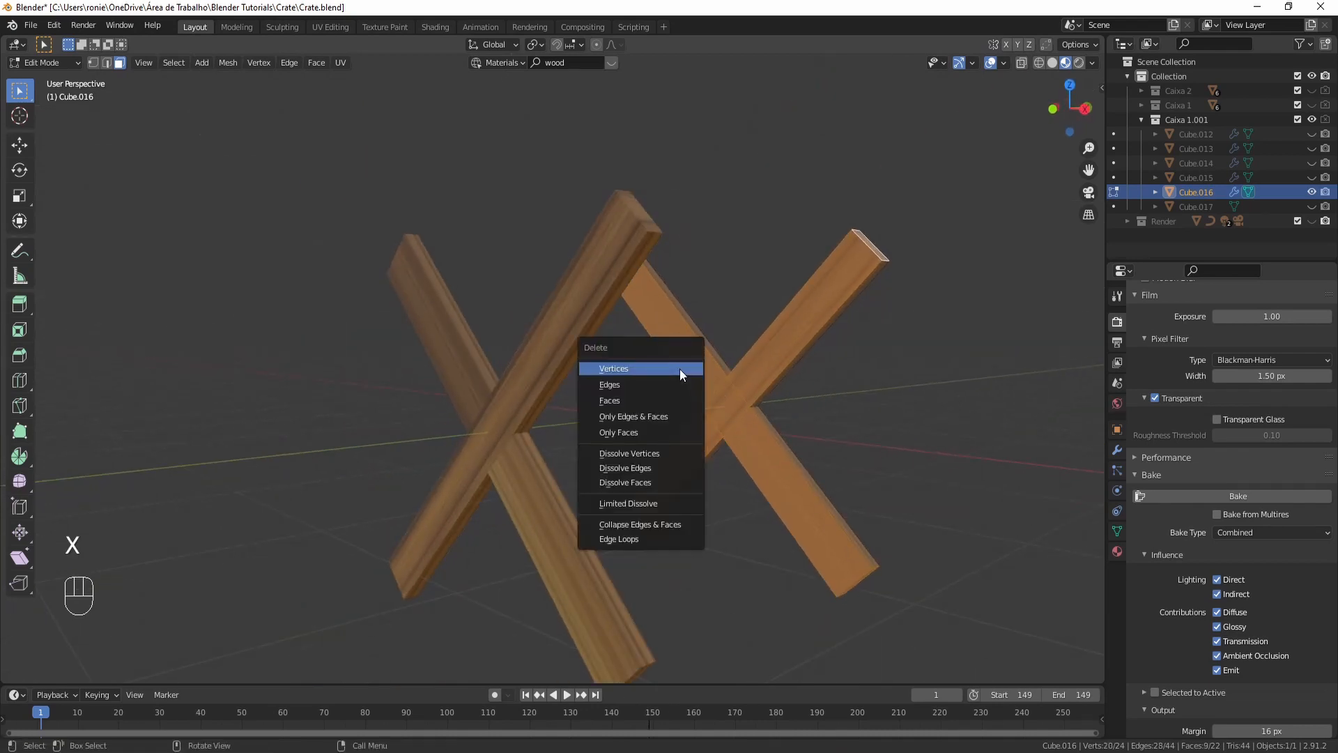
pyautogui.click(661, 401)
# - Select all of the brace's faces and unwrap them
pyautogui.moveTo(791, 397); pyautogui.dragTo(732, 462, button='middle')
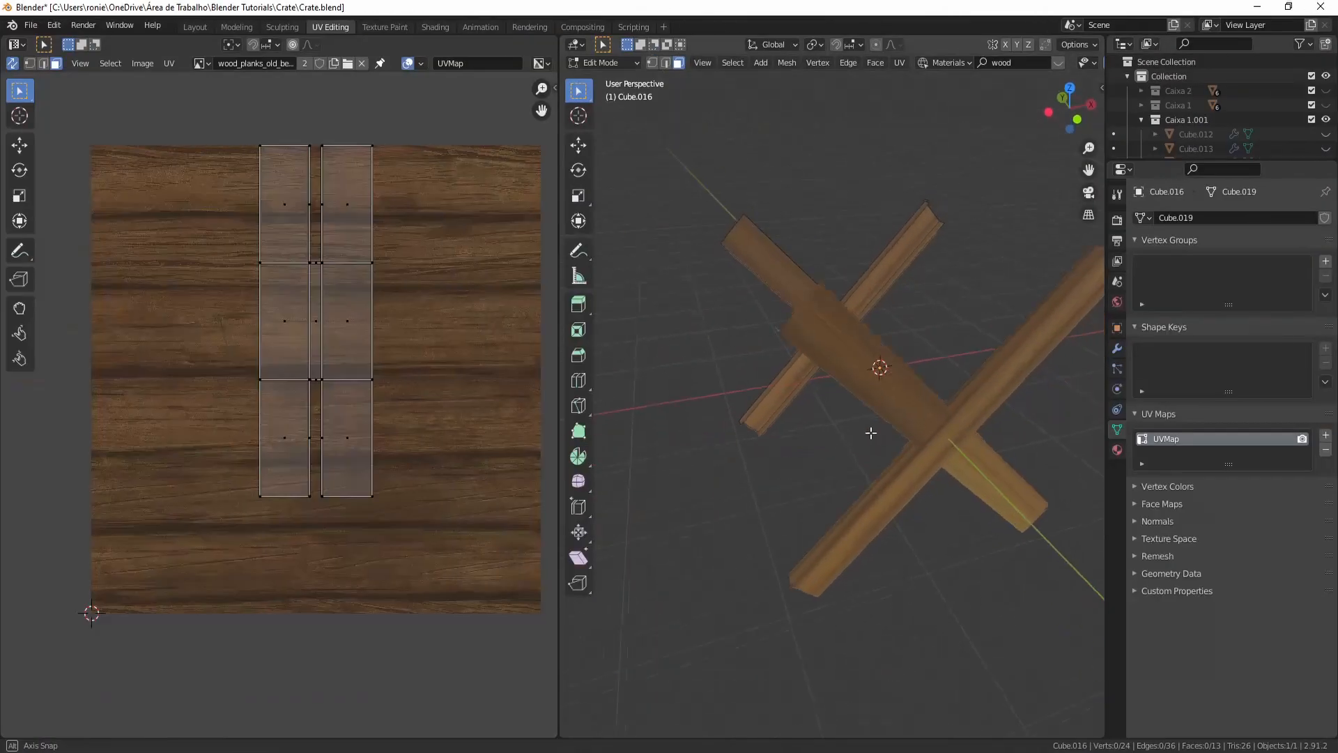
pyautogui.moveTo(871, 433); pyautogui.dragTo(871, 427, button='middle')
pyautogui.press('a')
pyautogui.moveTo(787, 431); pyautogui.dragTo(891, 414, button='middle')
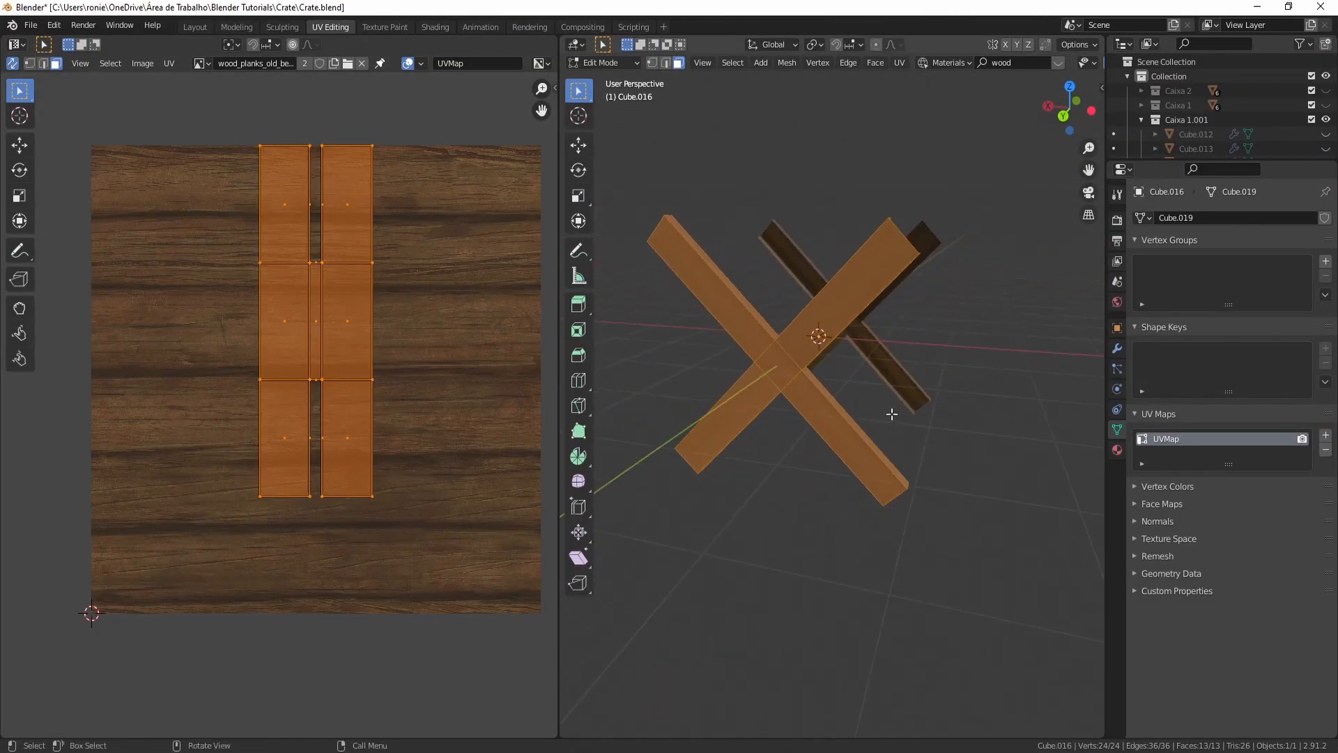
pyautogui.press('u')
pyautogui.click(914, 427)
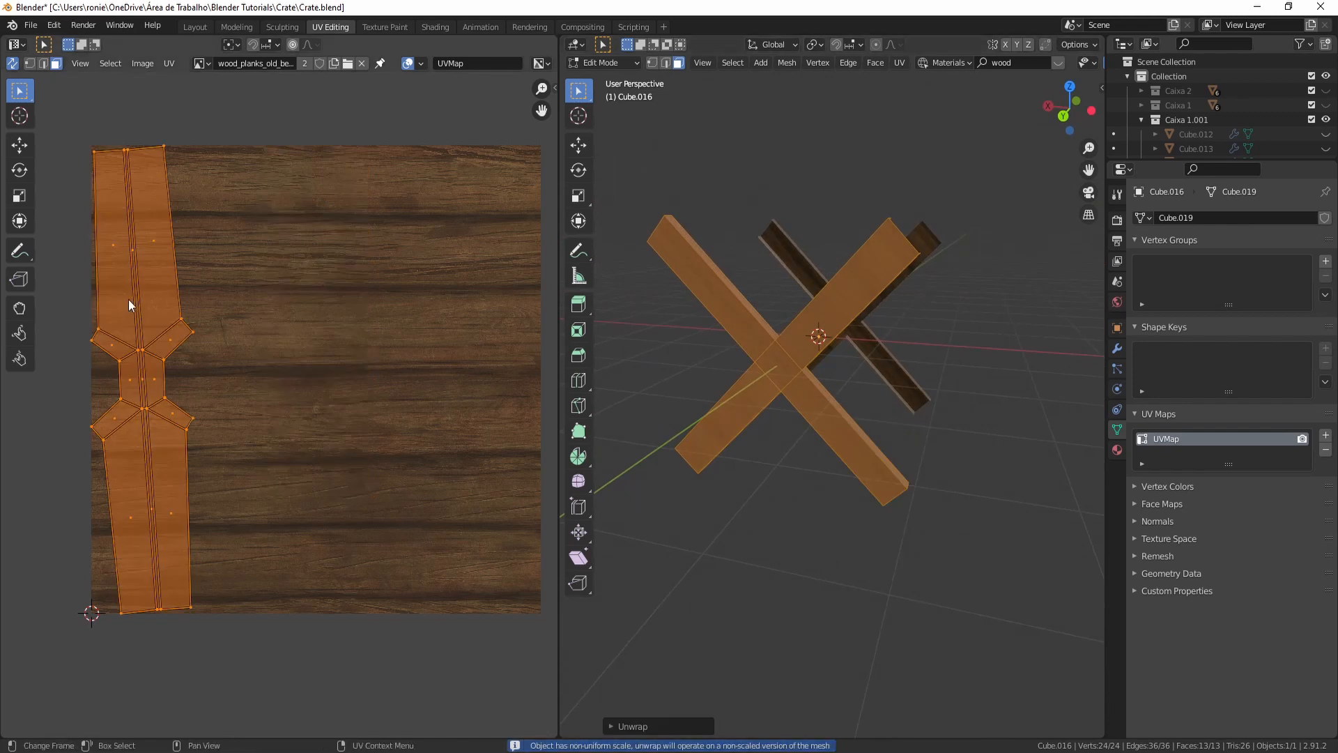
# - Mark seams on the edges where the brace bars meet at the centre crossing
pyautogui.scroll(2, 865, 391)
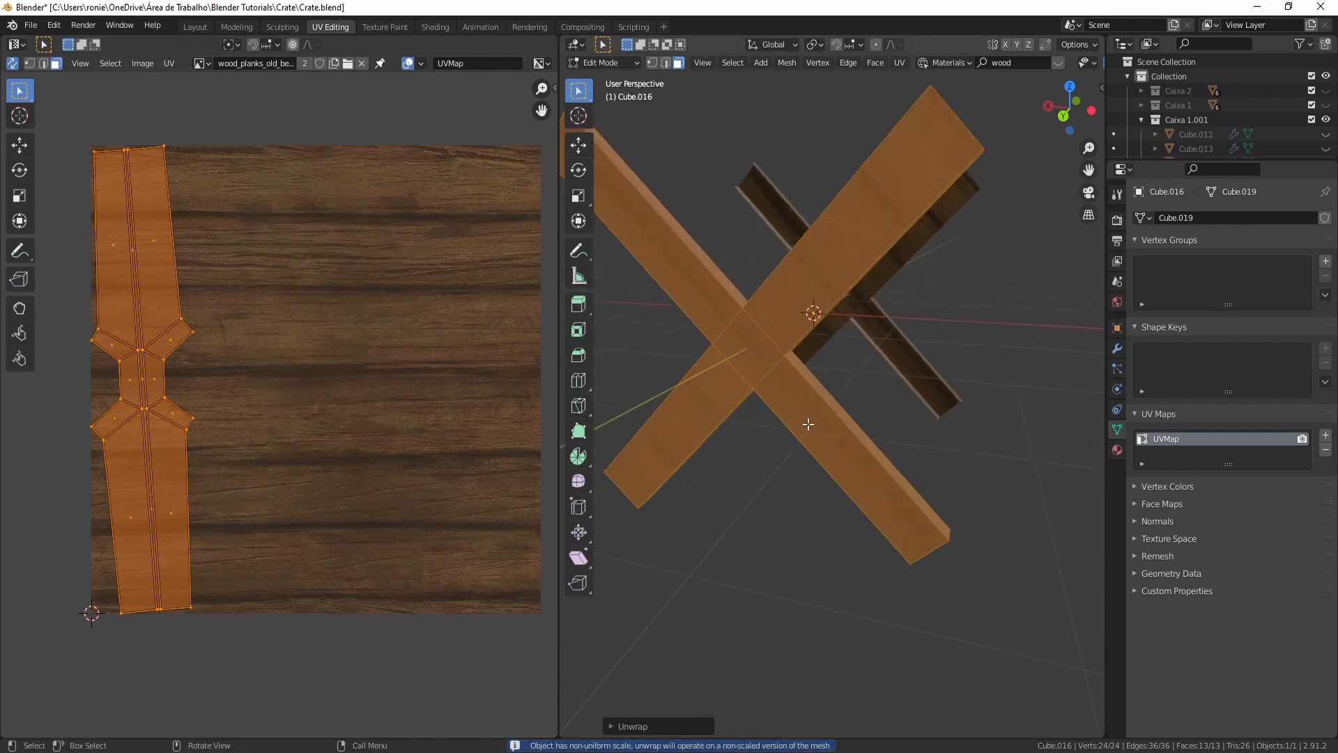
pyautogui.moveTo(807, 421); pyautogui.dragTo(854, 403, button='middle')
pyautogui.click(824, 354)
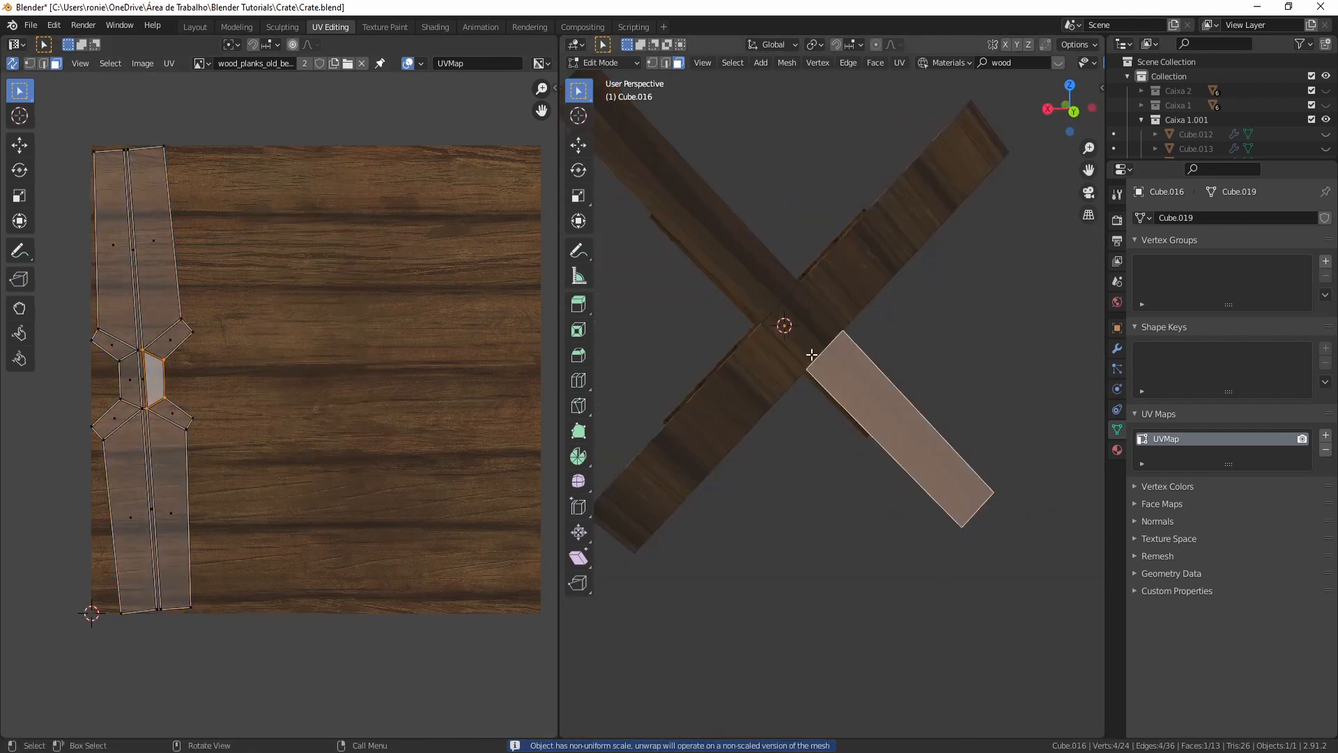
pyautogui.press('2')
pyautogui.click(822, 357)
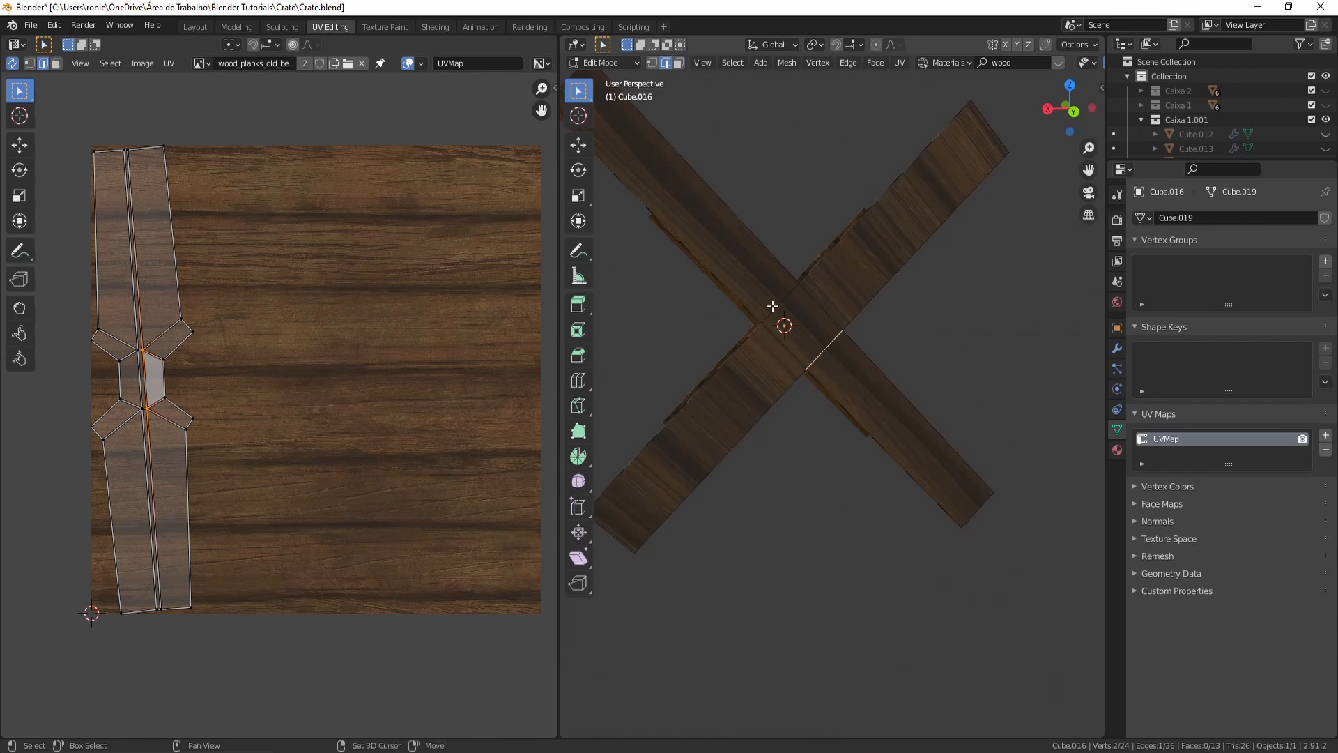
pyautogui.moveTo(773, 352); pyautogui.dragTo(1080, 315, button='middle')
pyautogui.moveTo(924, 288); pyautogui.dragTo(785, 503, button='middle')
pyautogui.hotkey('ctrl', 'e')
pyautogui.click(783, 450)
# - Select the whole brace again and unwrap it
pyautogui.scroll(-3, 783, 450)
pyautogui.press('a')
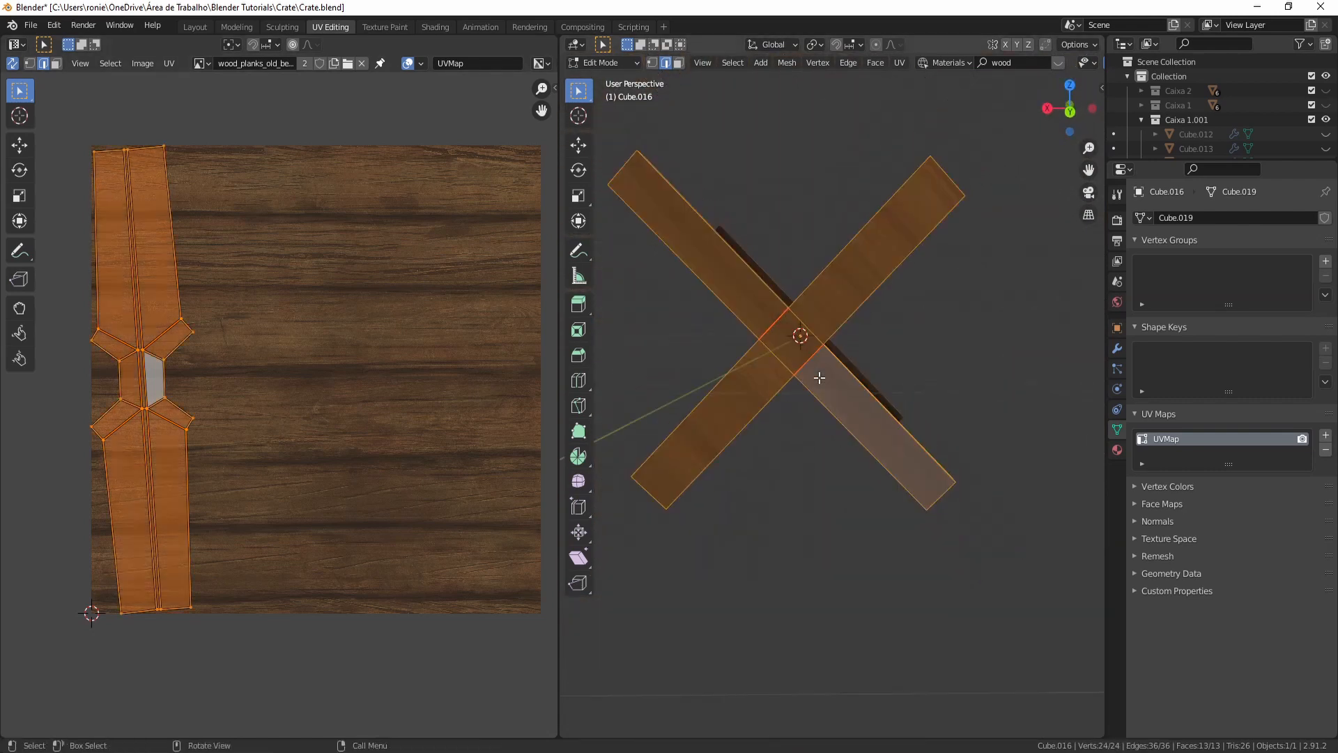
pyautogui.press('u')
pyautogui.click(818, 377)
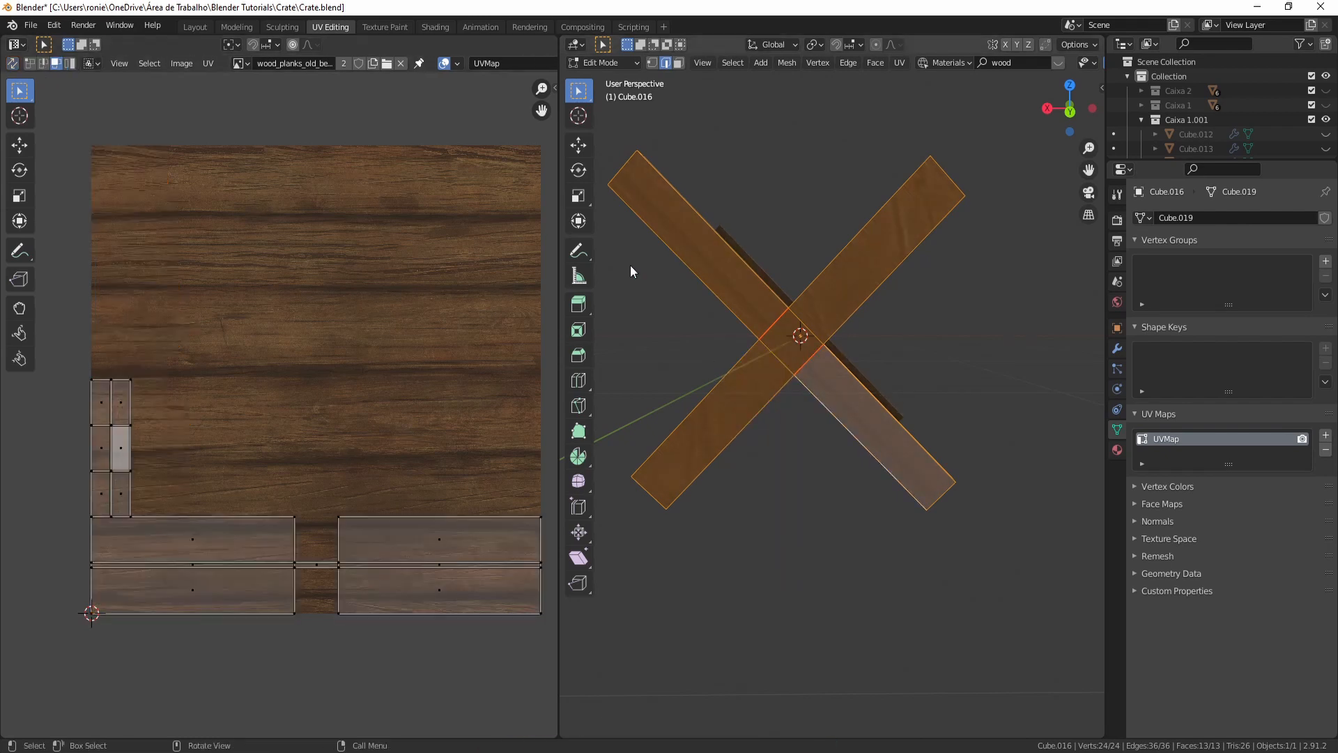
# - Turn off UV sync selection and move the brace arms' UV islands higher onto the texture
pyautogui.hotkey('alt', 'a')
pyautogui.press('a')
pyautogui.hotkey('alt', 'a')
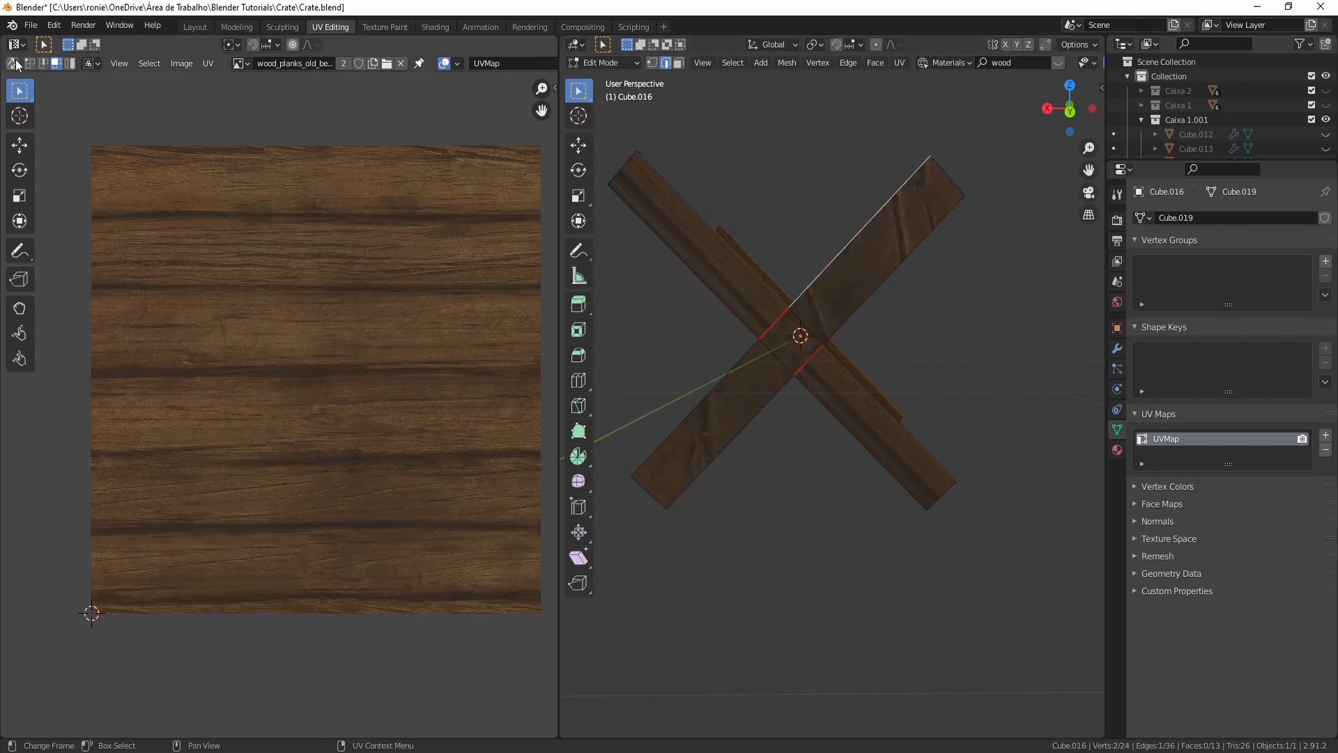
pyautogui.click(14, 63)
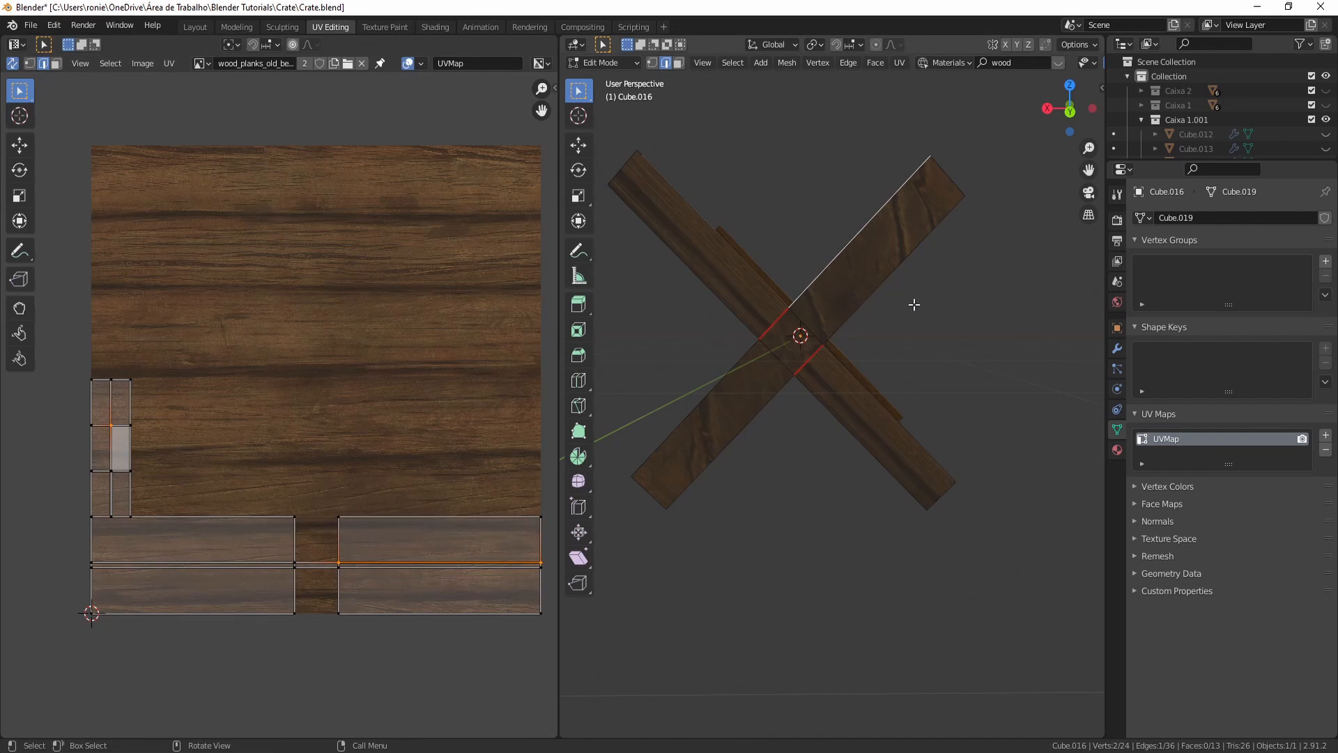
pyautogui.click(846, 278)
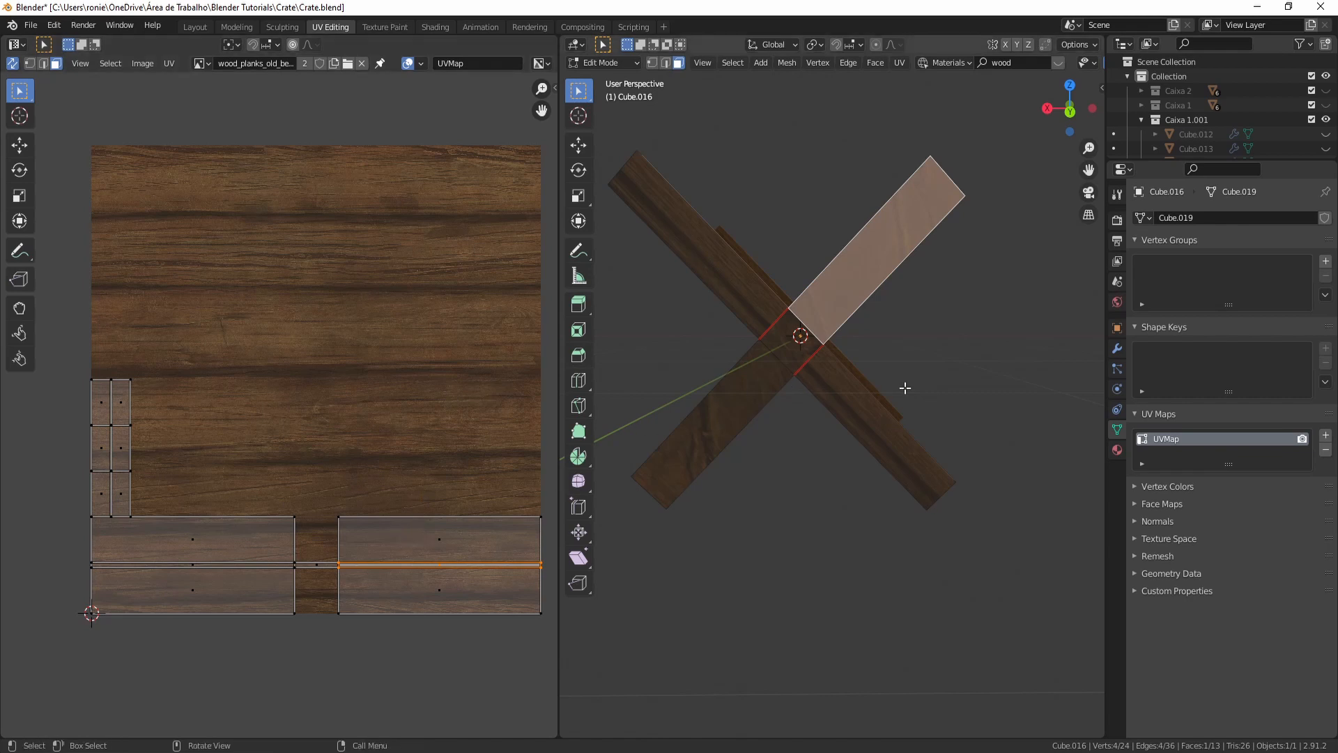
pyautogui.scroll(1, 852, 391)
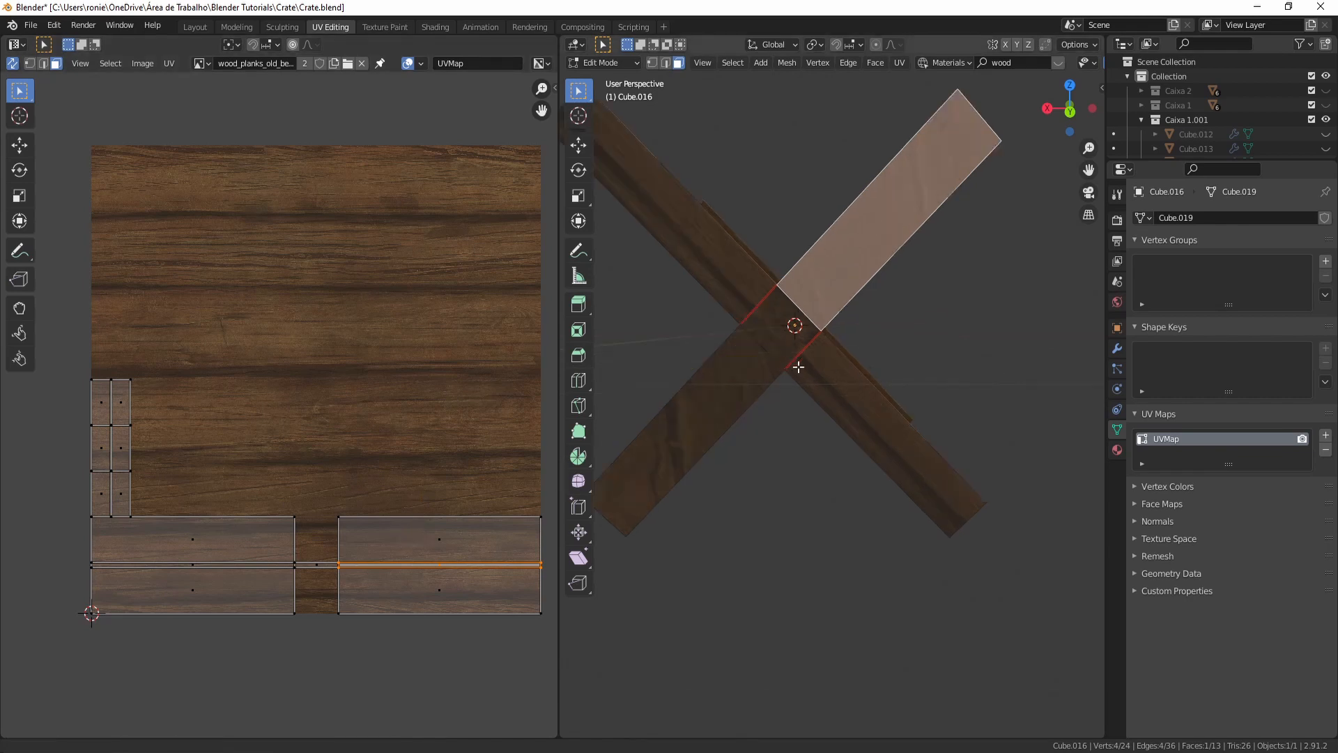
pyautogui.keyDown('shift'); pyautogui.moveTo(790, 367); pyautogui.dragTo(848, 380, button='middle'); pyautogui.keyUp('shift')
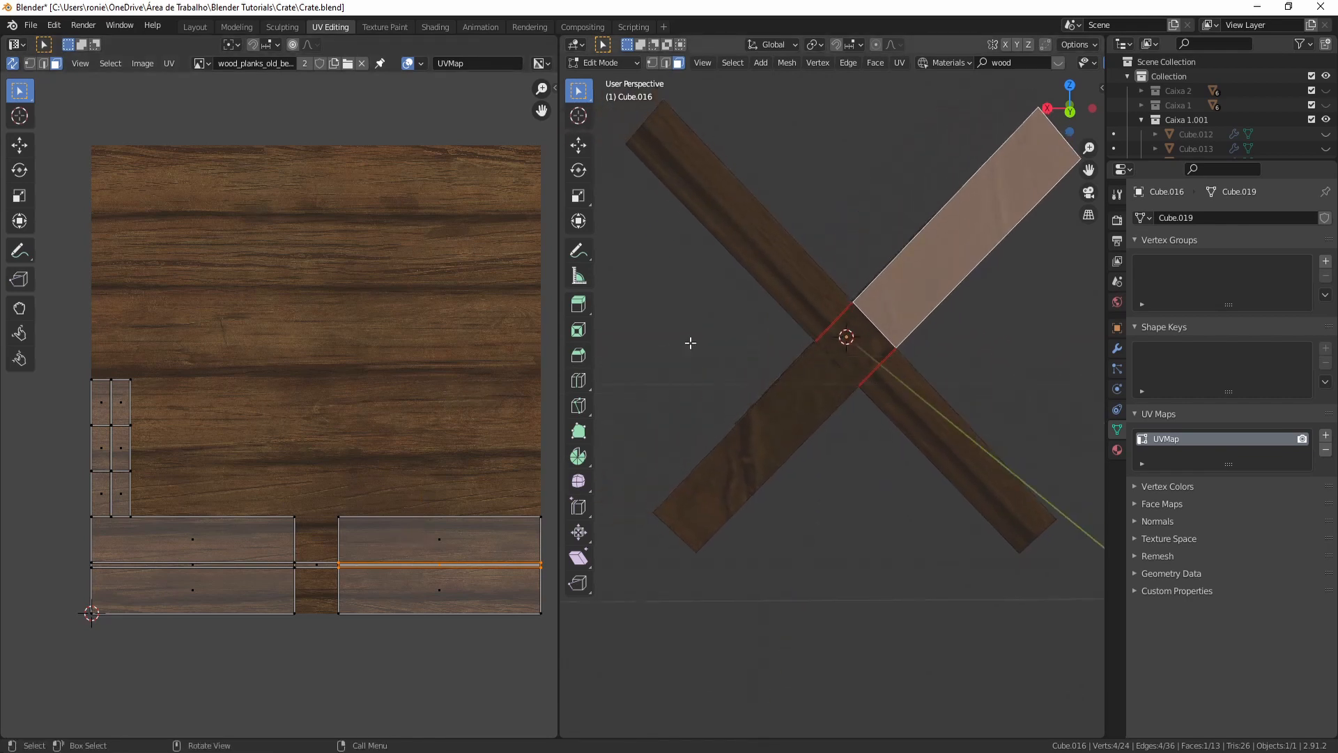
pyautogui.click(734, 251)
pyautogui.keyDown('shift'); pyautogui.click(896, 415); pyautogui.keyUp('shift')
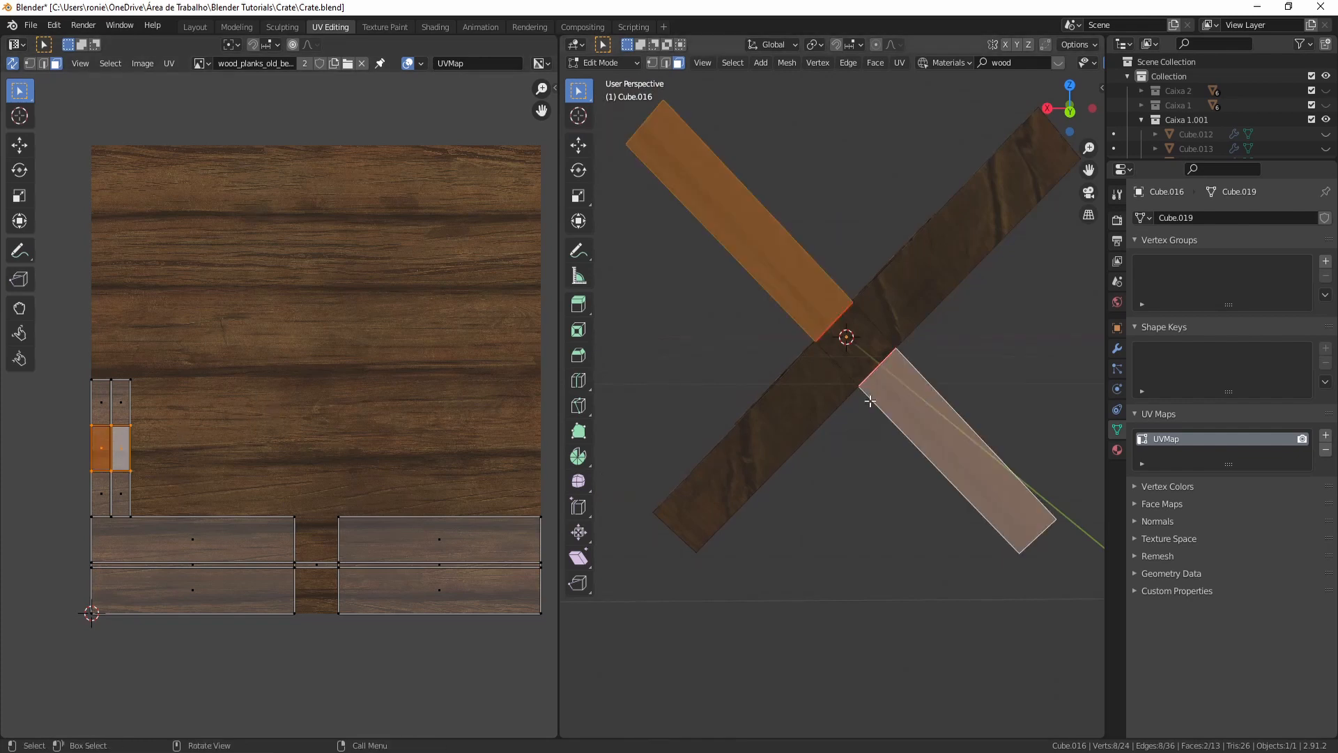
pyautogui.press('g')
pyautogui.click(395, 330)
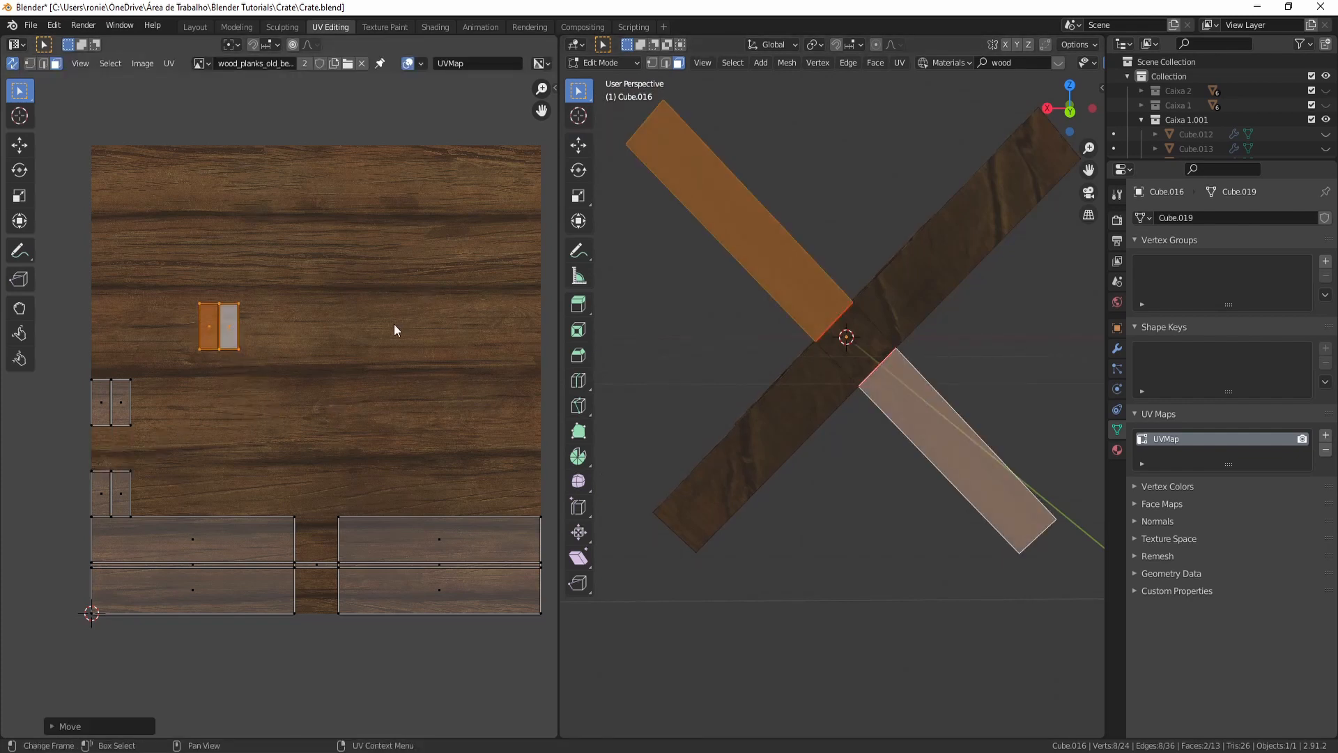
pyautogui.click(129, 352)
pyautogui.press('g')
pyautogui.click(182, 377)
pyautogui.hotkey('alt', 'a')
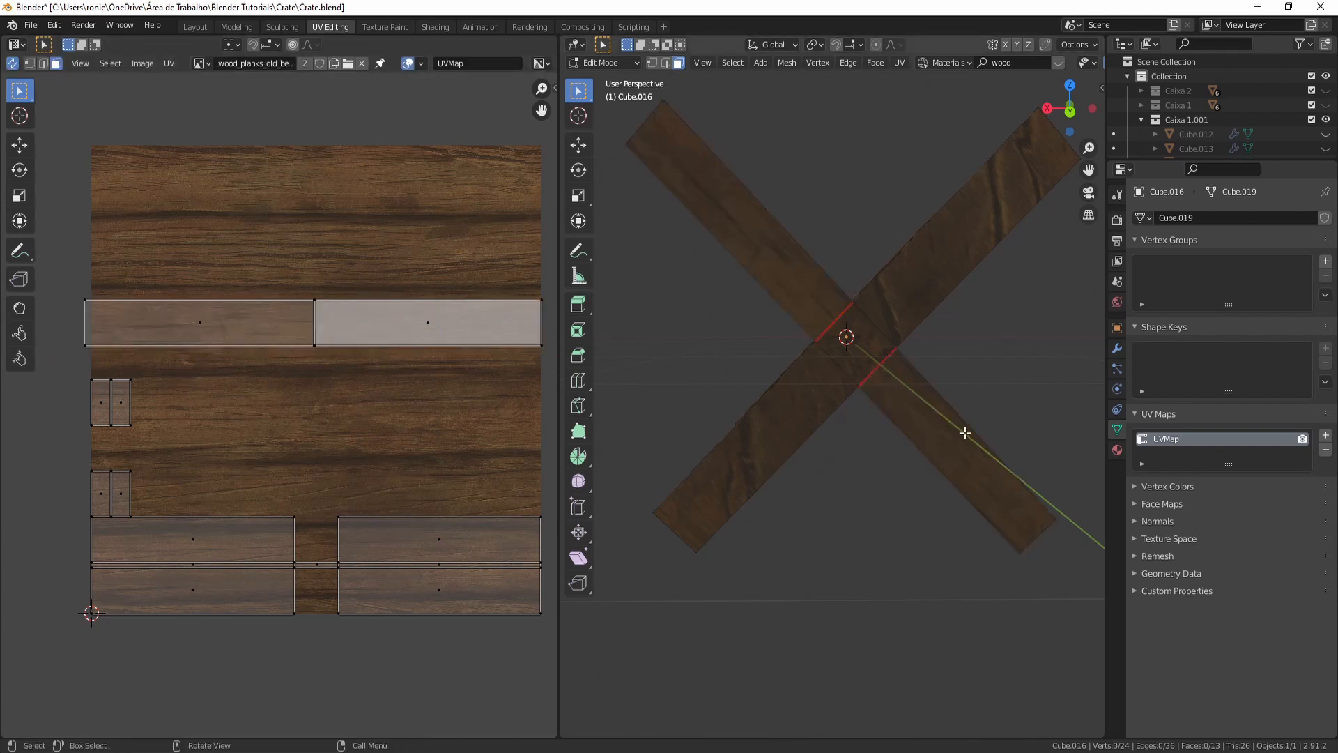
# - Select the full crossing bar, stretch its UV strip along Y and position it on a plank row
pyautogui.click(776, 448)
pyautogui.keyDown('shift'); pyautogui.click(887, 317); pyautogui.keyUp('shift')
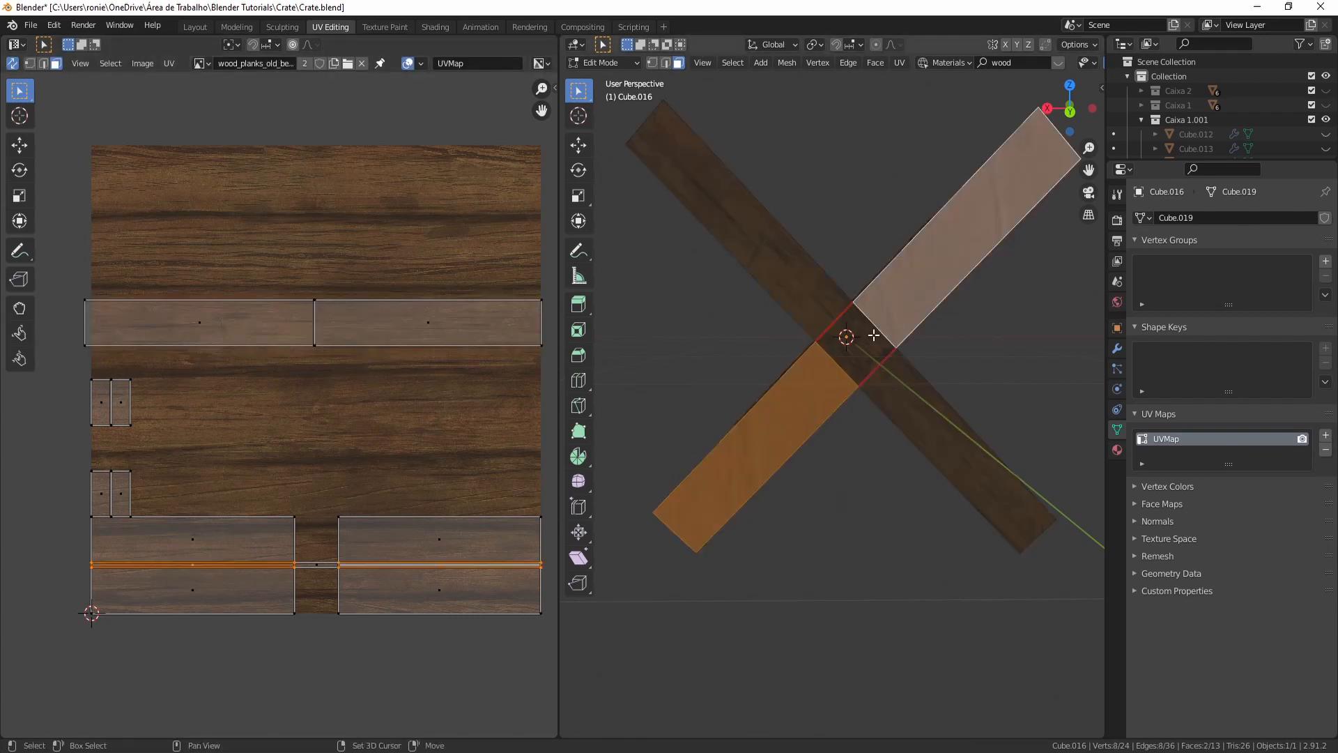
pyautogui.keyDown('shift'); pyautogui.click(874, 335); pyautogui.keyUp('shift')
pyautogui.press('g')
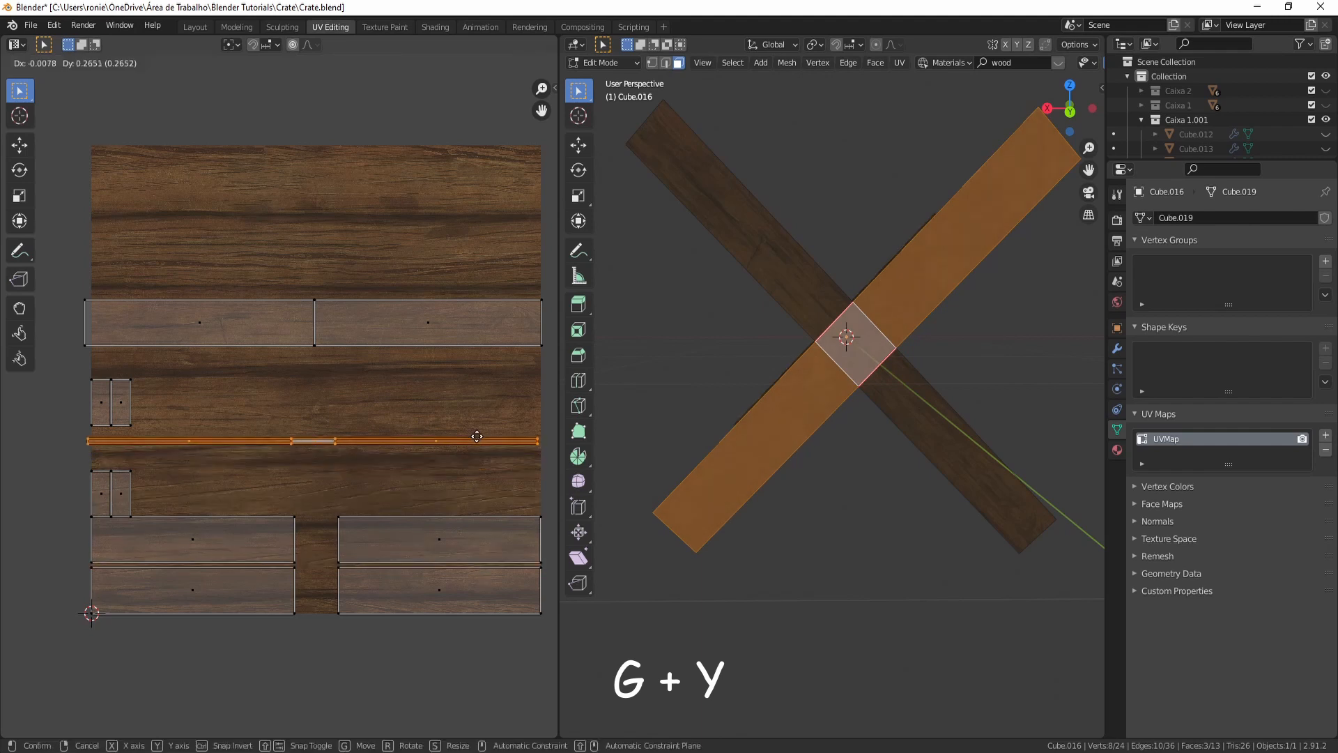
pyautogui.click(477, 436)
pyautogui.press('s')
pyautogui.press('y')
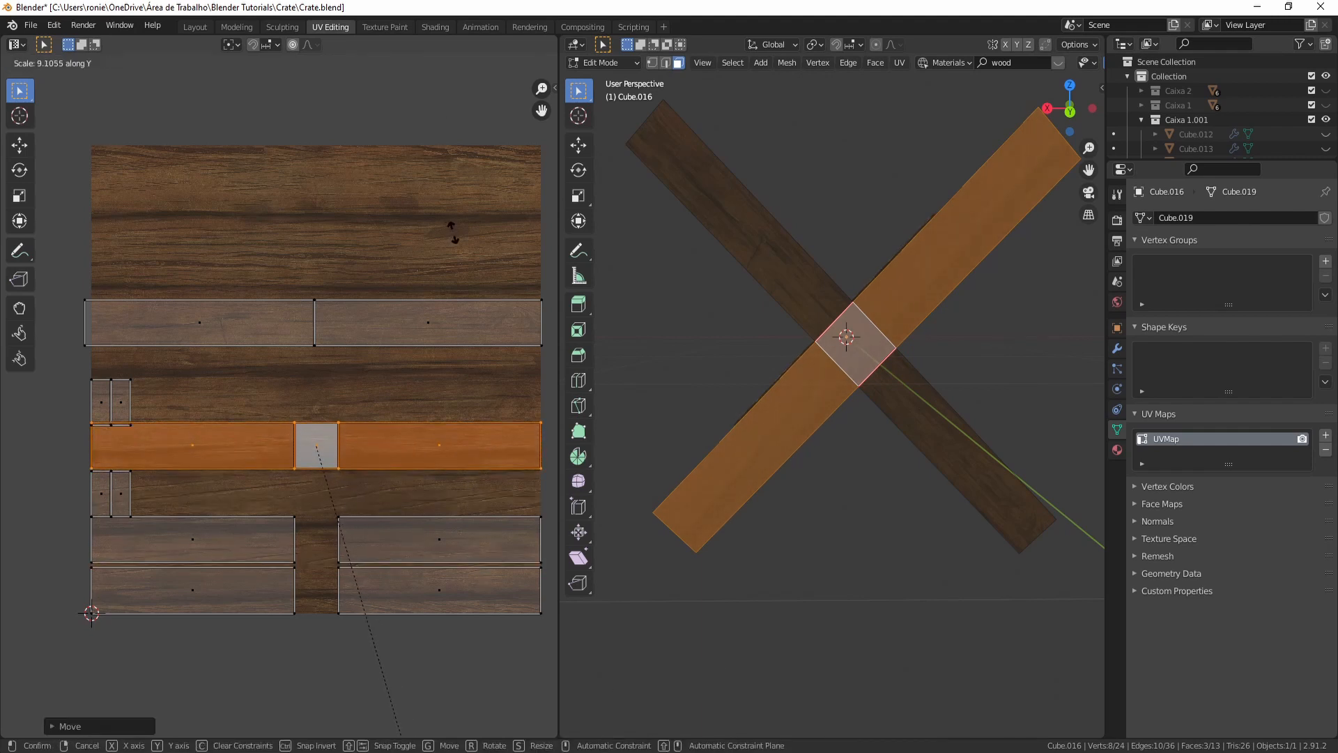
pyautogui.press('g')
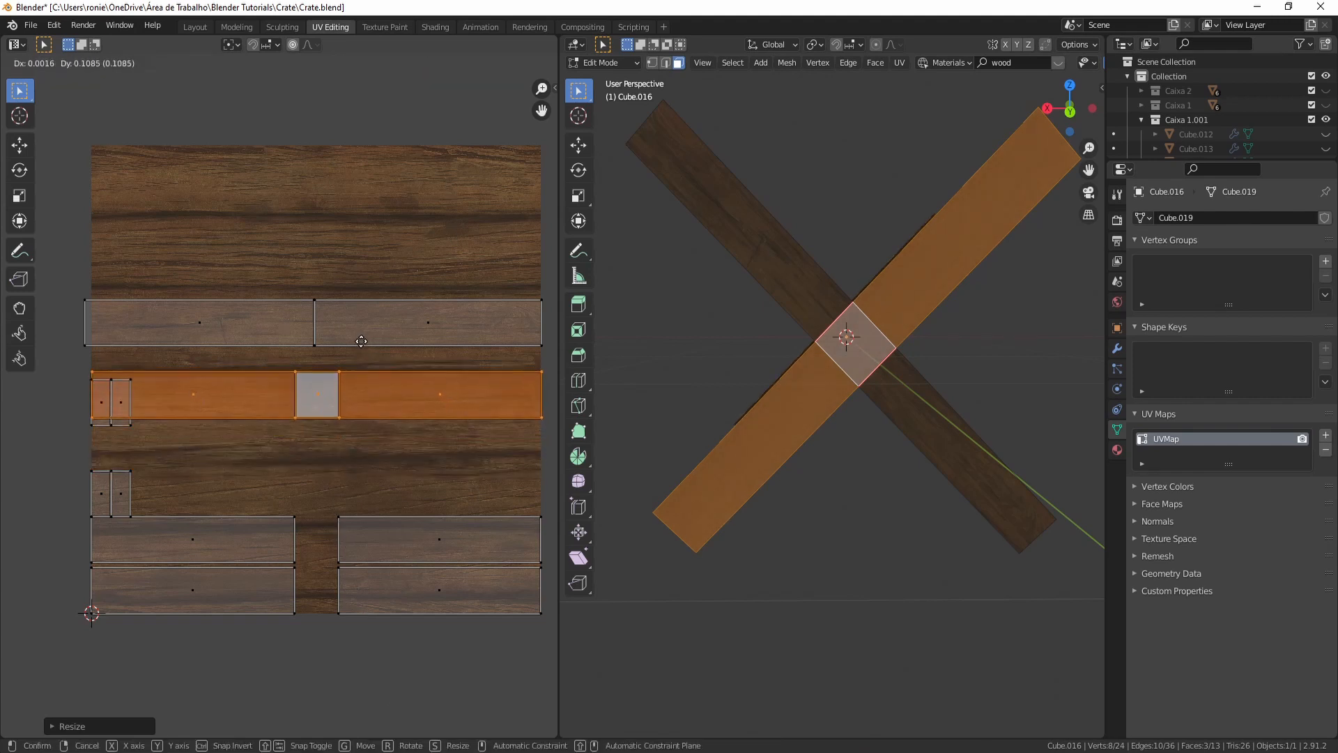
pyautogui.click(361, 342)
# - Move the UV island of a side face of the brace up onto a plank row
pyautogui.click(816, 206)
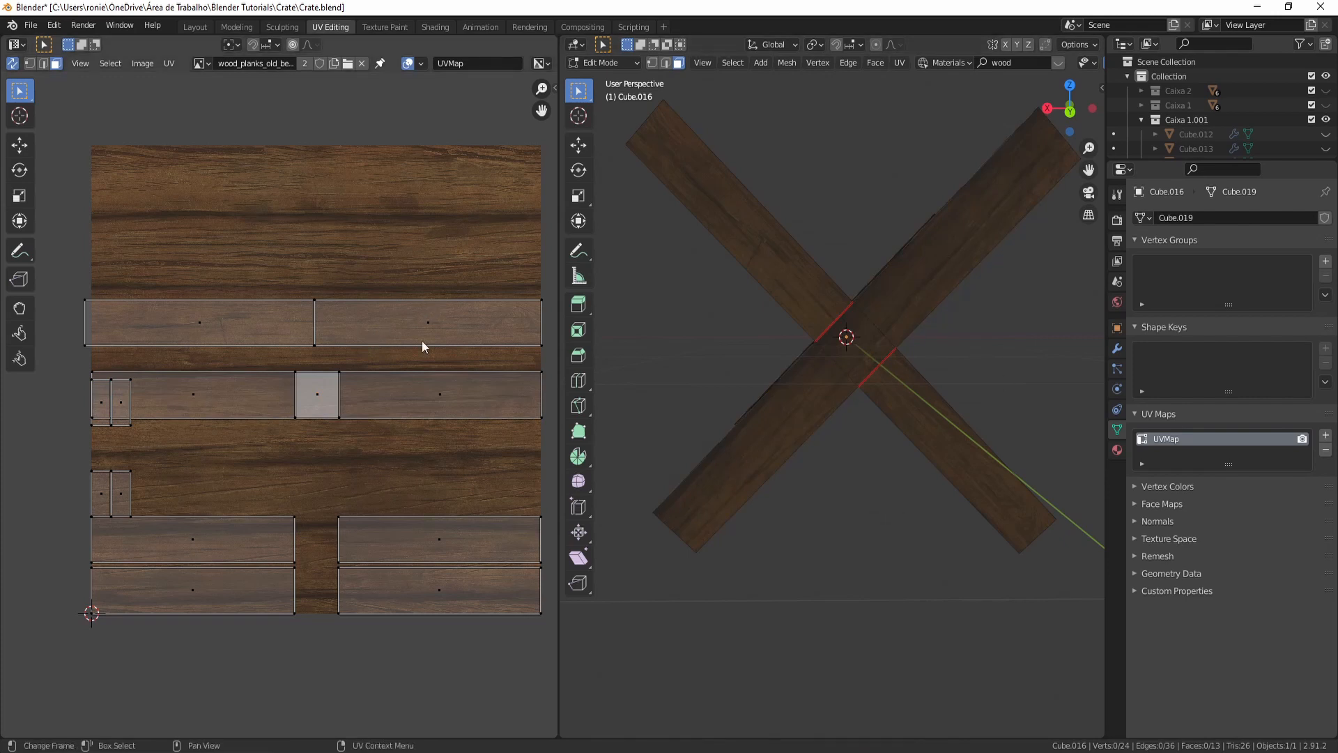
pyautogui.moveTo(771, 352); pyautogui.dragTo(736, 401, button='middle')
pyautogui.moveTo(755, 491); pyautogui.dragTo(765, 270, button='middle')
pyautogui.click(755, 221)
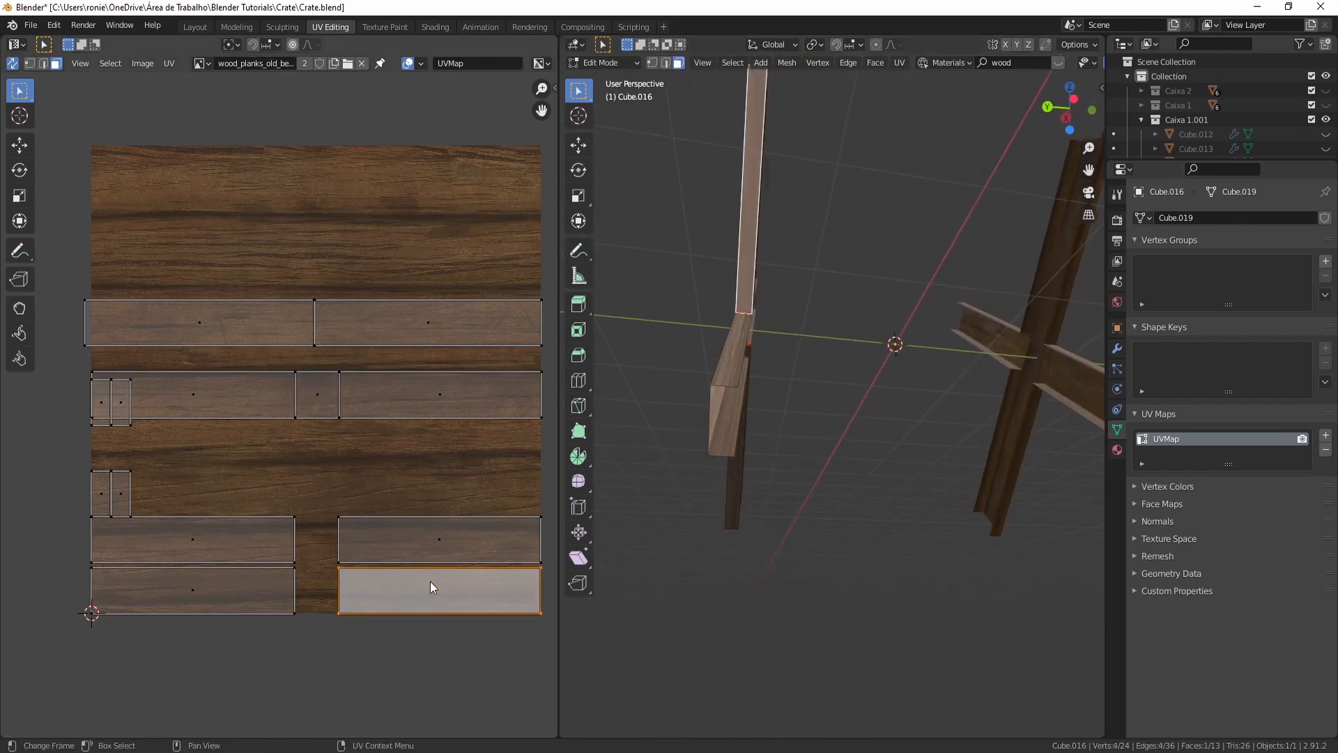
pyautogui.press('g')
pyautogui.click(427, 485)
# - Move the UV island of the upper-left arm's face onto a plank near the texture's top
pyautogui.moveTo(723, 367); pyautogui.dragTo(677, 426, button='middle')
pyautogui.click(917, 370)
pyautogui.moveTo(759, 426); pyautogui.dragTo(962, 382, button='middle')
pyautogui.click(737, 274)
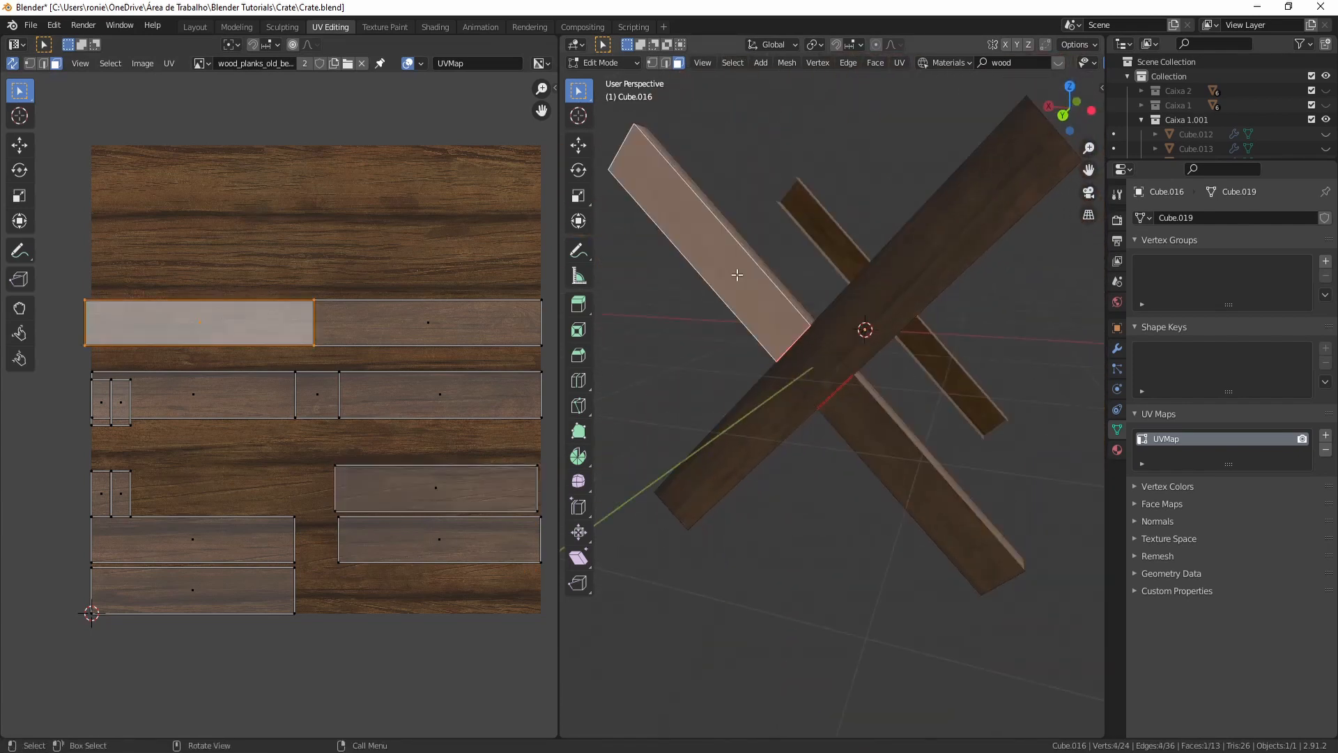
pyautogui.press('g')
pyautogui.click(404, 306)
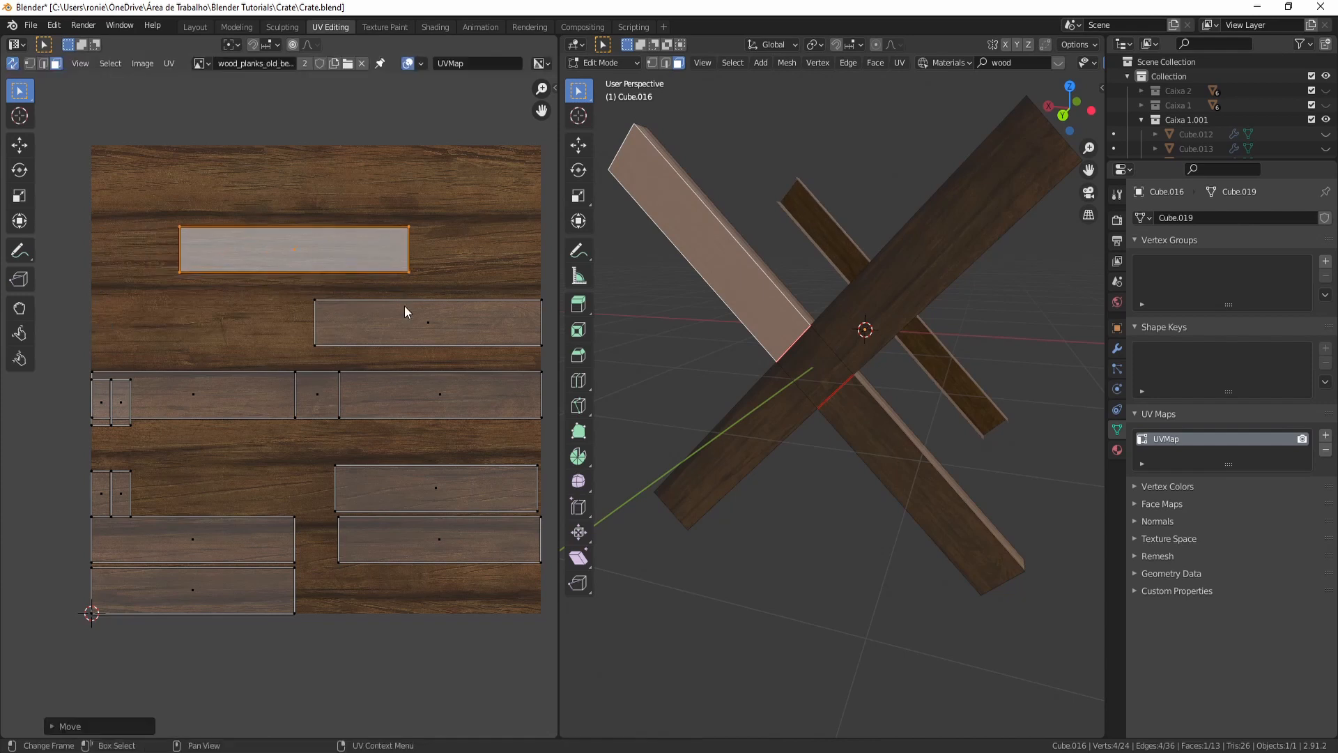
# - Stretch the selected UV island along X so it spans the top plank row of the texture
pyautogui.press('x')
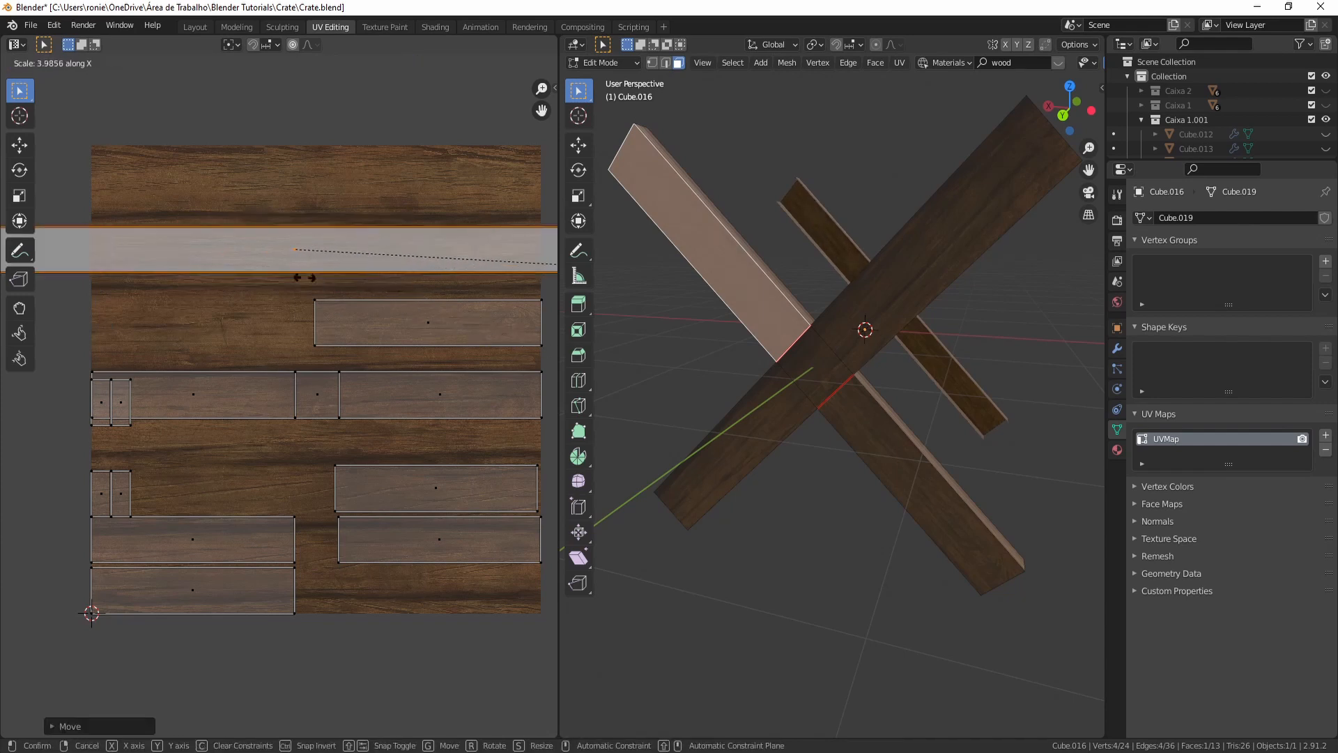
pyautogui.press('Escape')
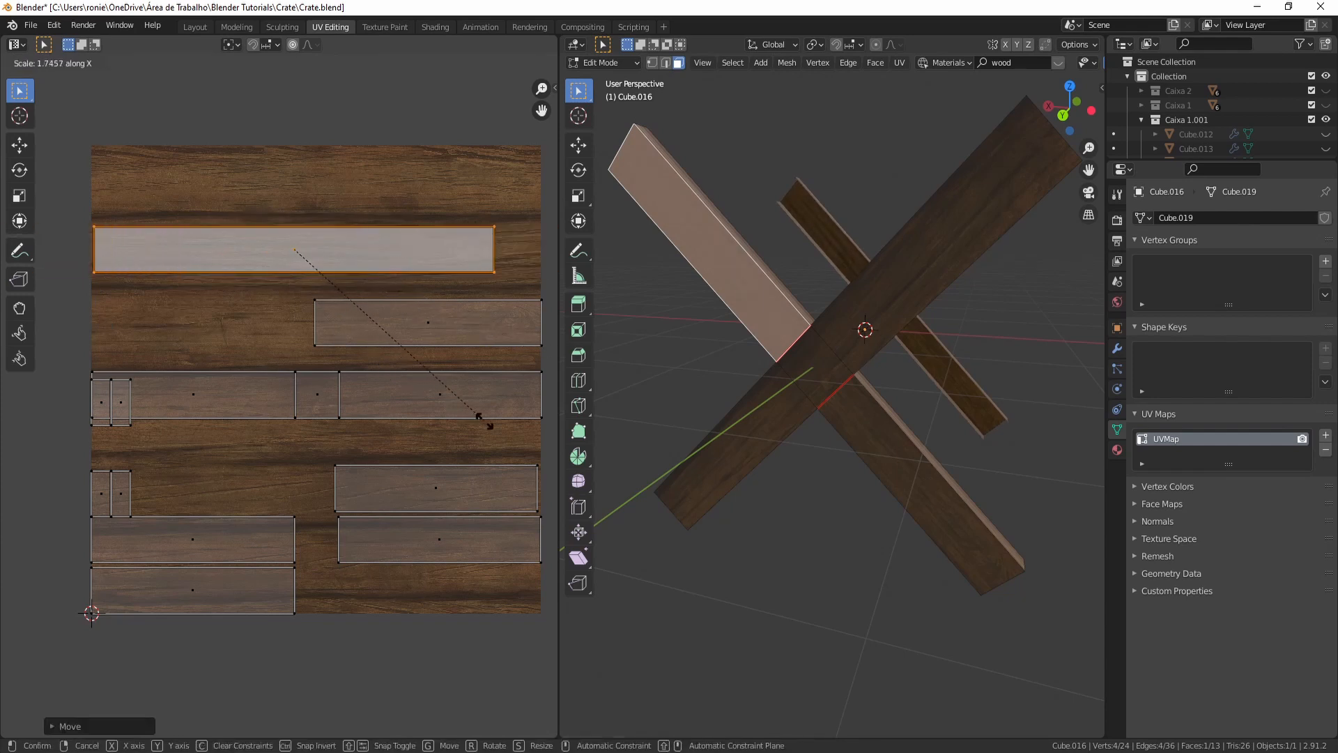
pyautogui.click(484, 421)
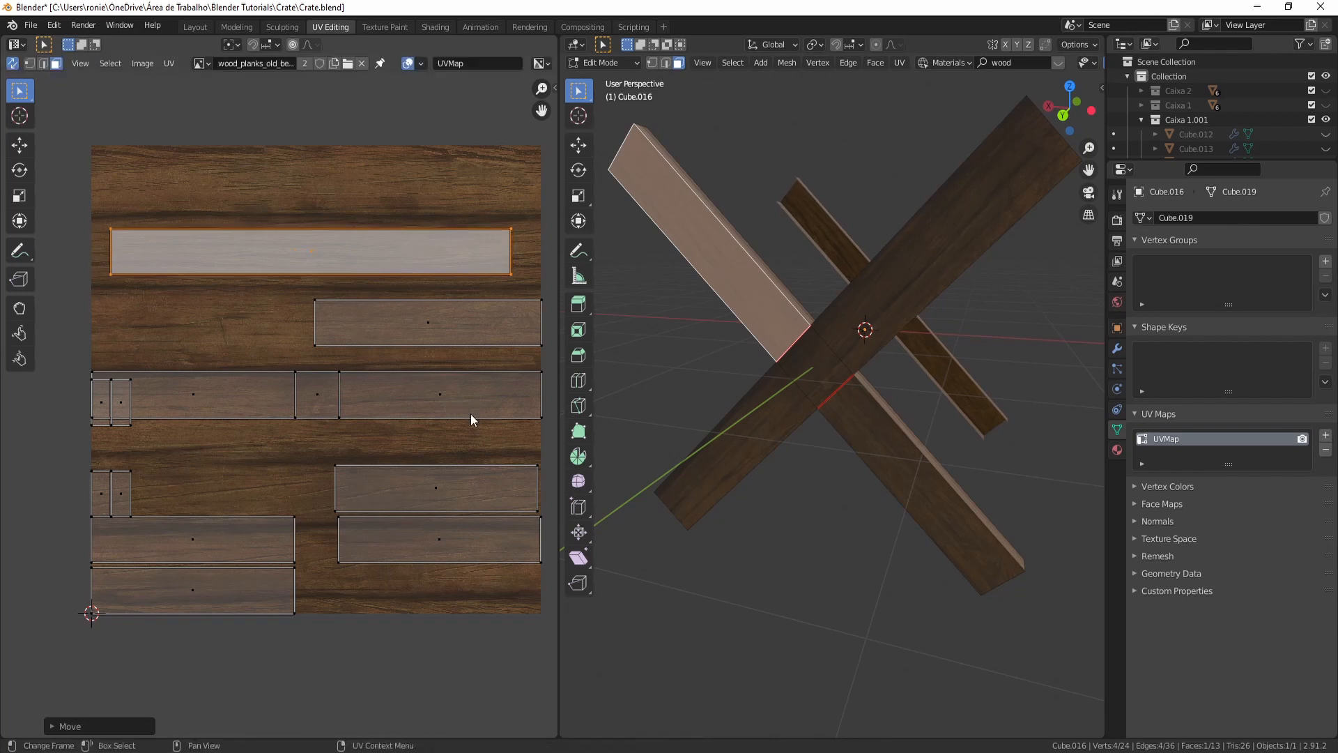
# - Move the next UV island up onto the second plank row and stretch it along X across the plank
pyautogui.click(406, 334)
pyautogui.press('g')
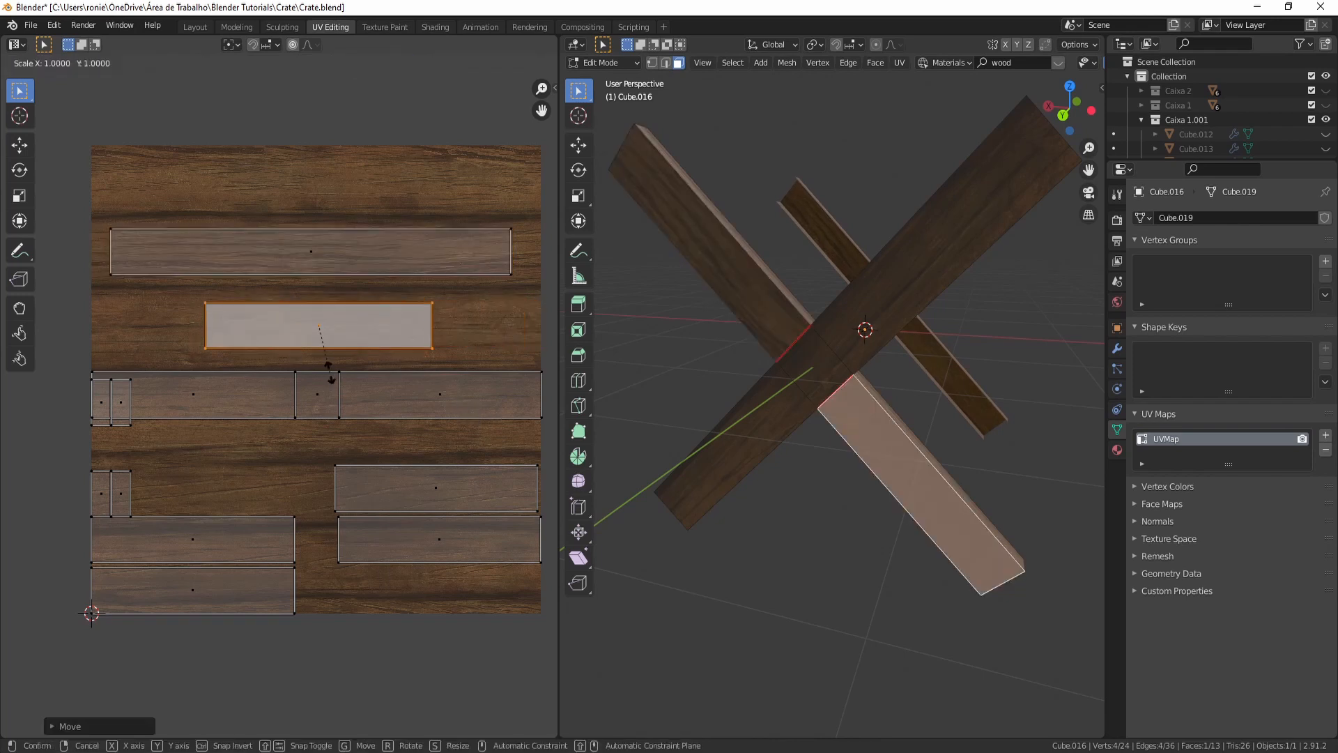
pyautogui.press('x')
pyautogui.click(373, 394)
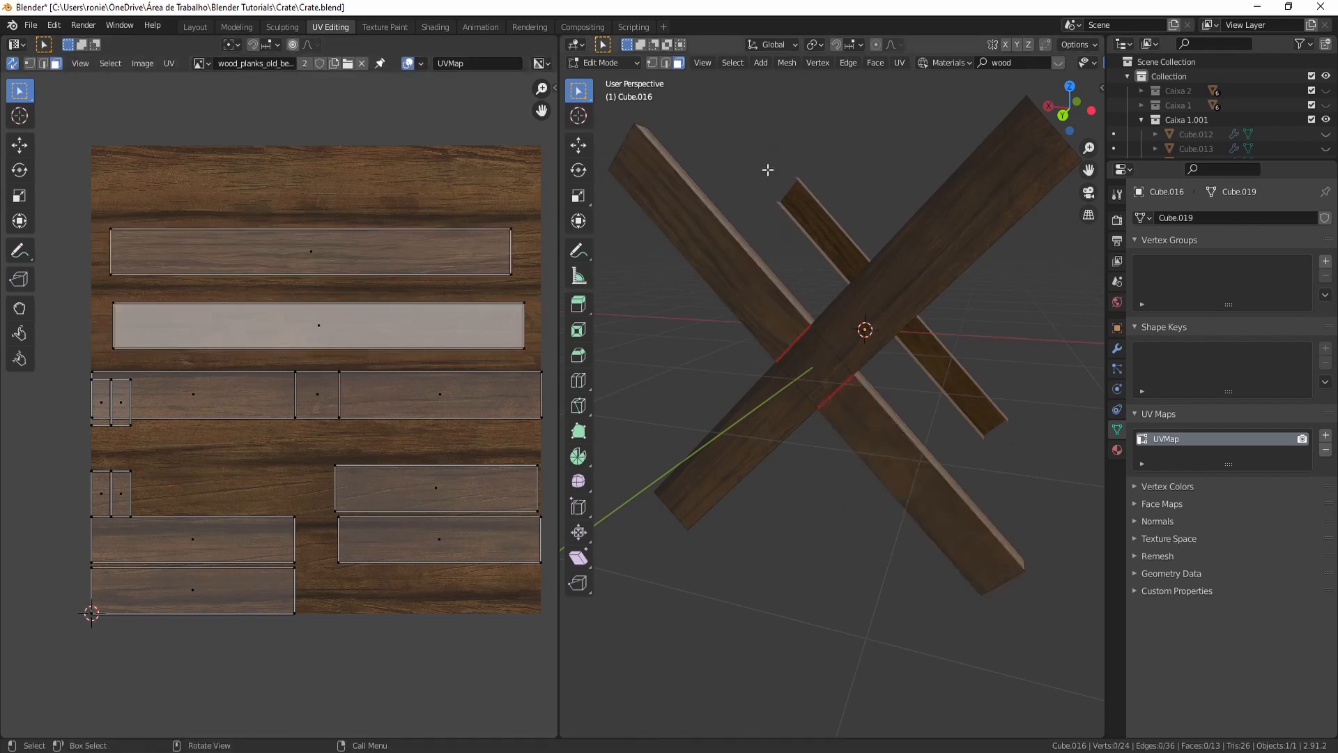
# - Move a small end-face UV island beside the other small islands on the lower planks
pyautogui.click(120, 412)
pyautogui.press('g')
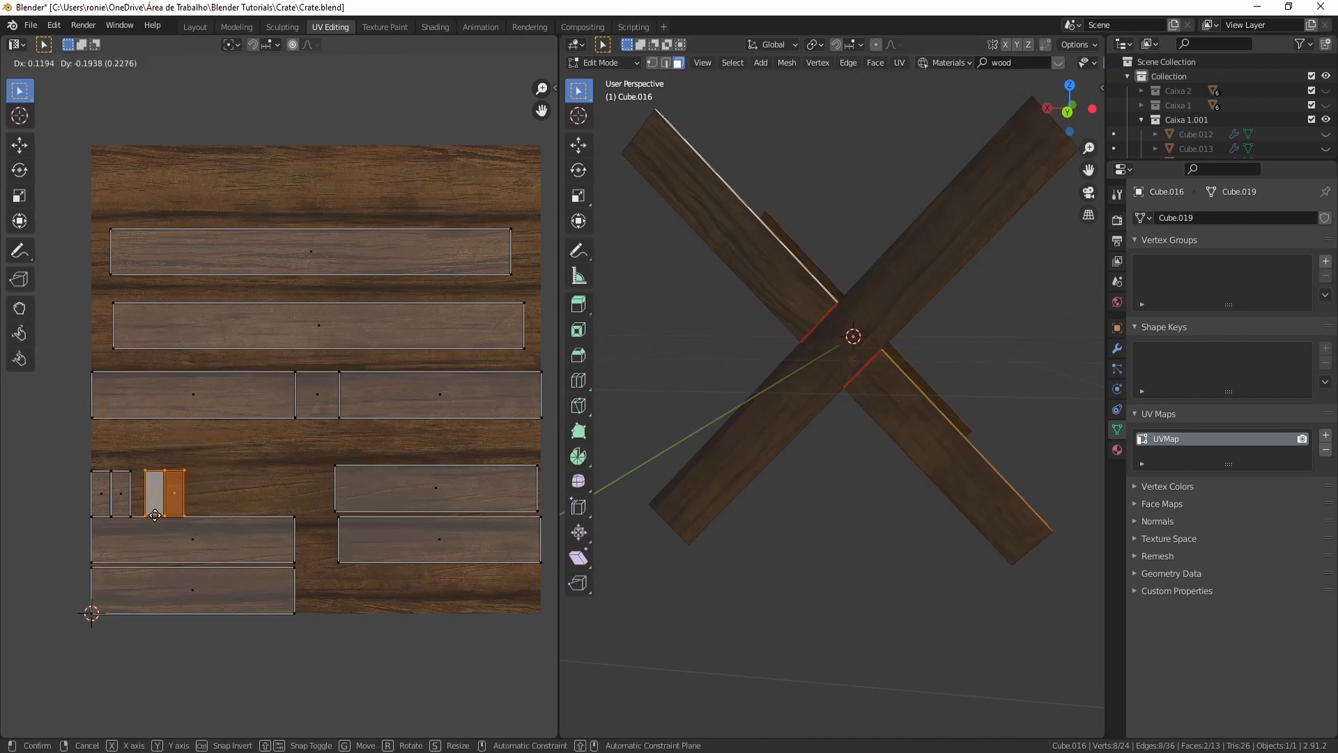
pyautogui.click(155, 514)
# - Select the bottom strip's UV island, orbit to check which brace face it maps, and move it onto another plank area
pyautogui.click(221, 535)
pyautogui.click(223, 568)
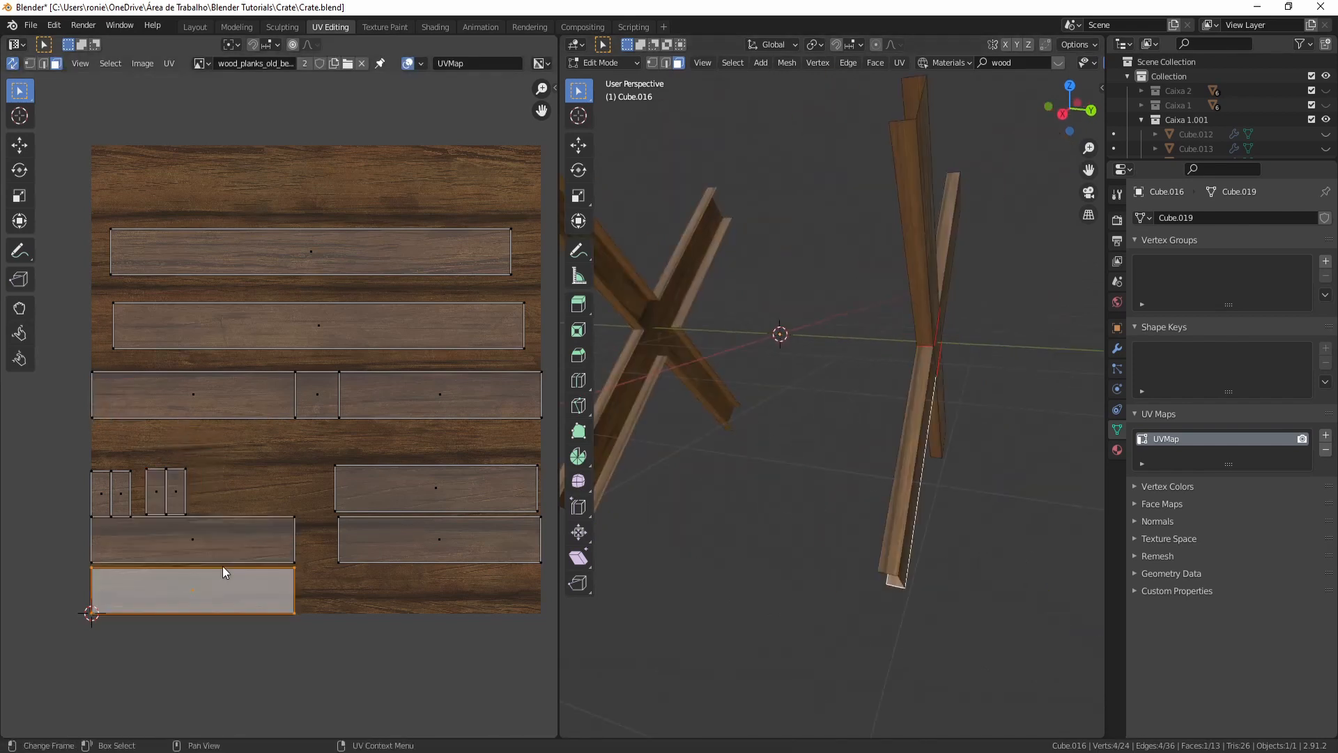
pyautogui.click(189, 562)
pyautogui.click(198, 584)
pyautogui.moveTo(613, 522); pyautogui.dragTo(812, 446, button='middle')
pyautogui.click(824, 496)
pyautogui.click(208, 598)
pyautogui.press('g')
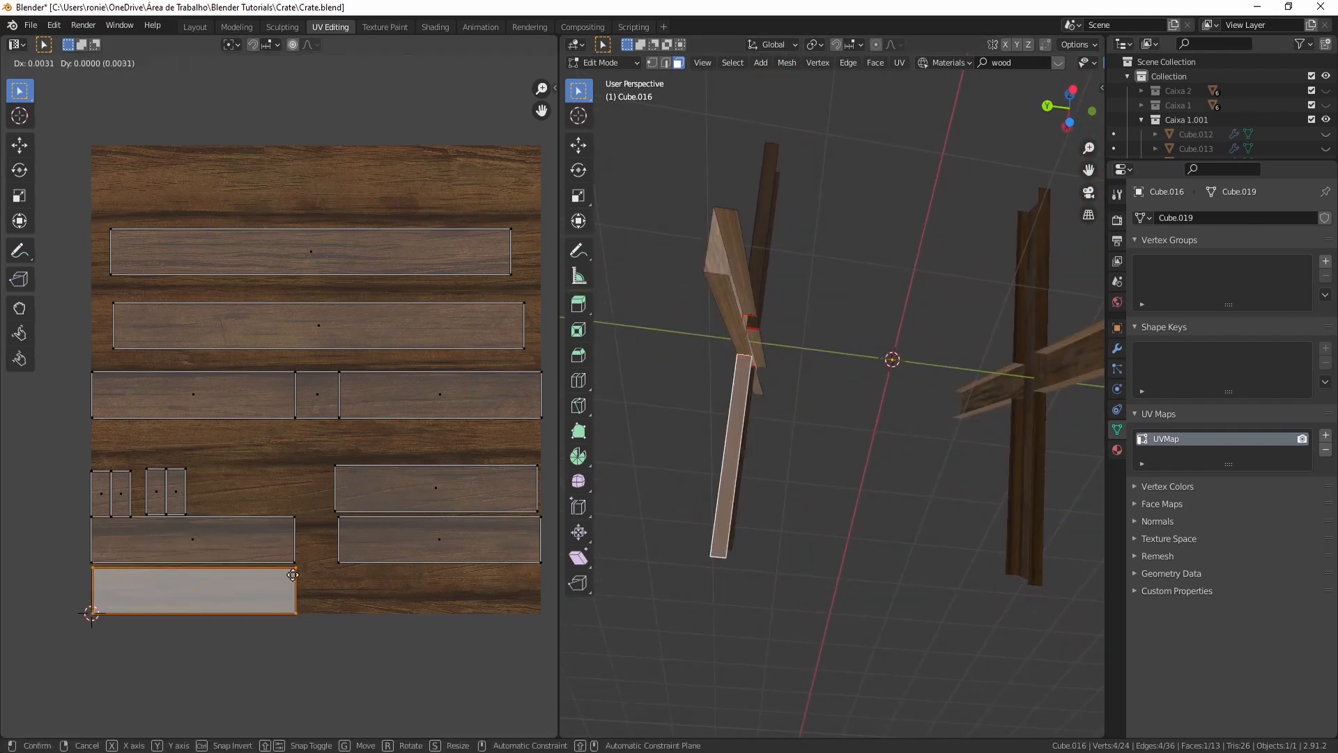
pyautogui.click(353, 182)
# - Leave Edit Mode on the brace and unhide all hidden crate objects
pyautogui.click(801, 365)
pyautogui.moveTo(801, 365); pyautogui.dragTo(888, 371, button='middle')
pyautogui.press('Tab')
pyautogui.hotkey('alt', 'h')
# - Select and delete the old cross brace object on the crate's face
pyautogui.click(759, 384)
pyautogui.click(915, 391)
pyautogui.press('x')
pyautogui.click(914, 390)
# - Duplicate the new cross braces and rotate the copy 90° around Z onto the adjacent crate side
pyautogui.click(839, 385)
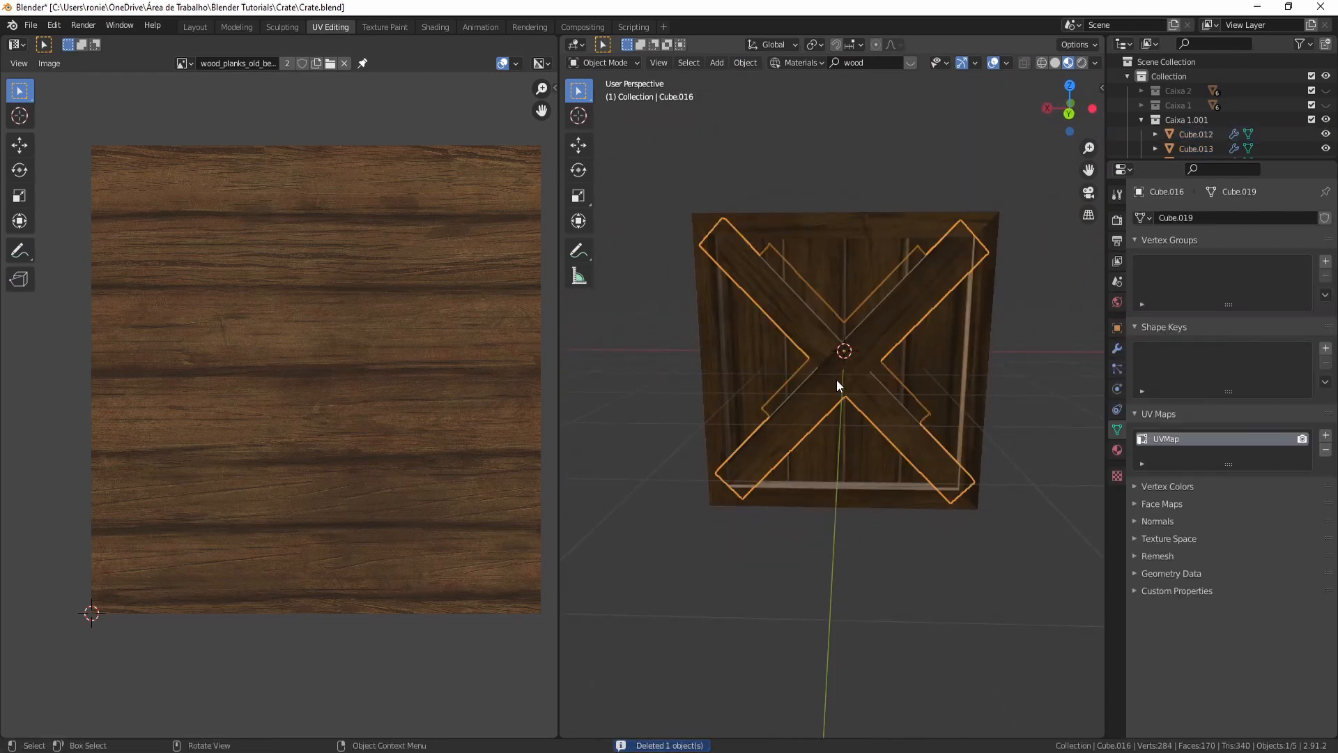
pyautogui.hotkey('shift', 'd')
pyautogui.rightClick(878, 340)
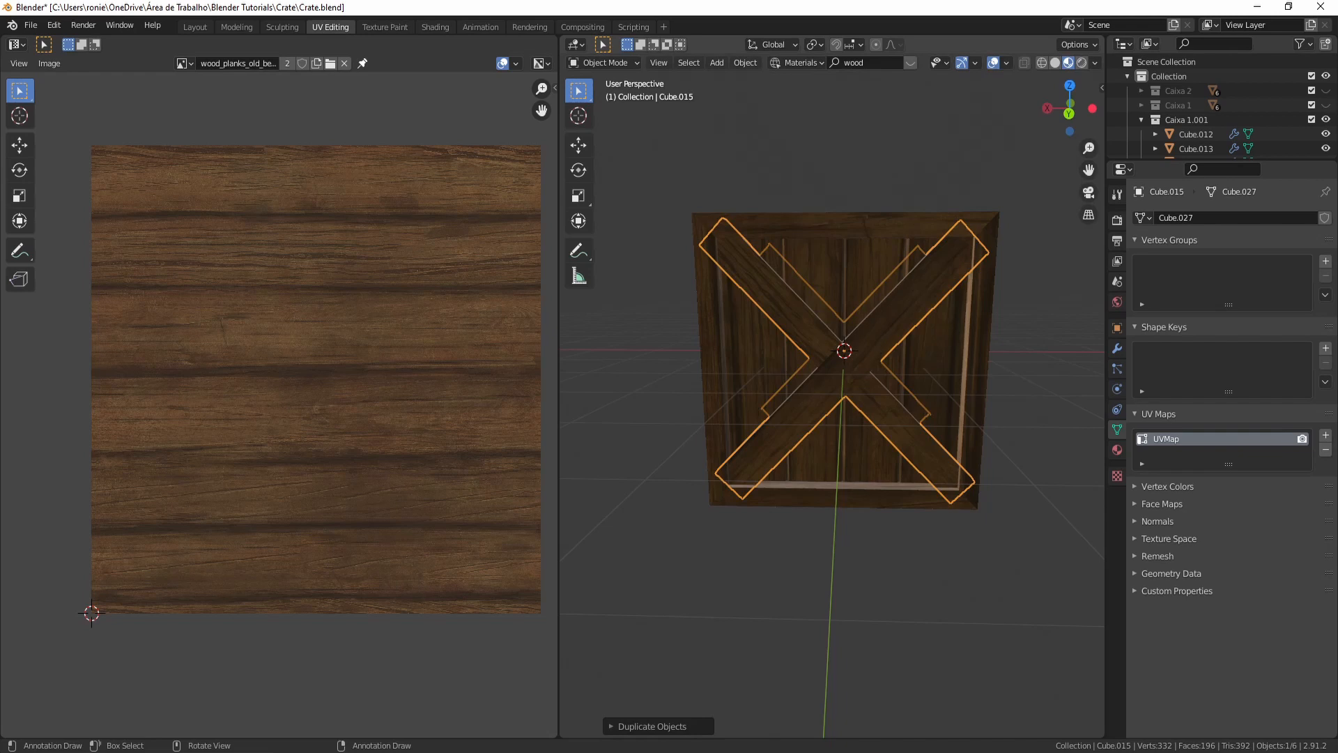
pyautogui.write('rz90')
pyautogui.press('Return')
pyautogui.moveTo(878, 340); pyautogui.dragTo(793, 379, button='middle')
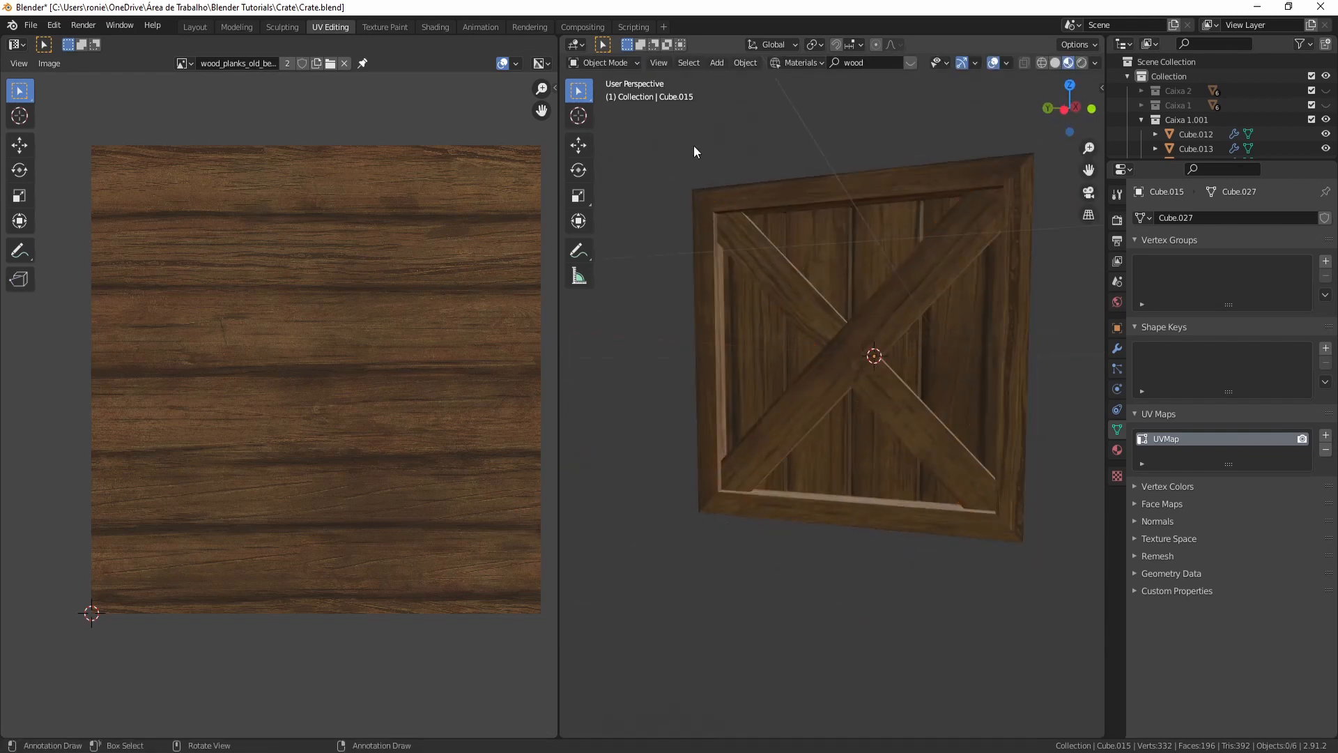
pyautogui.moveTo(694, 152); pyautogui.dragTo(741, 220, button='middle')
# - Switch to the Layout workspace and preview the textured crate in Rendered viewport shading
pyautogui.click(195, 26)
pyautogui.moveTo(230, 349); pyautogui.dragTo(276, 340, button='middle')
pyautogui.scroll(4, 561, 402)
pyautogui.moveTo(562, 403); pyautogui.dragTo(411, 355, button='middle')
pyautogui.scroll(2, 557, 298)
pyautogui.moveTo(557, 298); pyautogui.dragTo(821, 391, button='middle')
pyautogui.scroll(-3, 517, 328)
pyautogui.scroll(-3, 645, 391)
pyautogui.click(1311, 221)
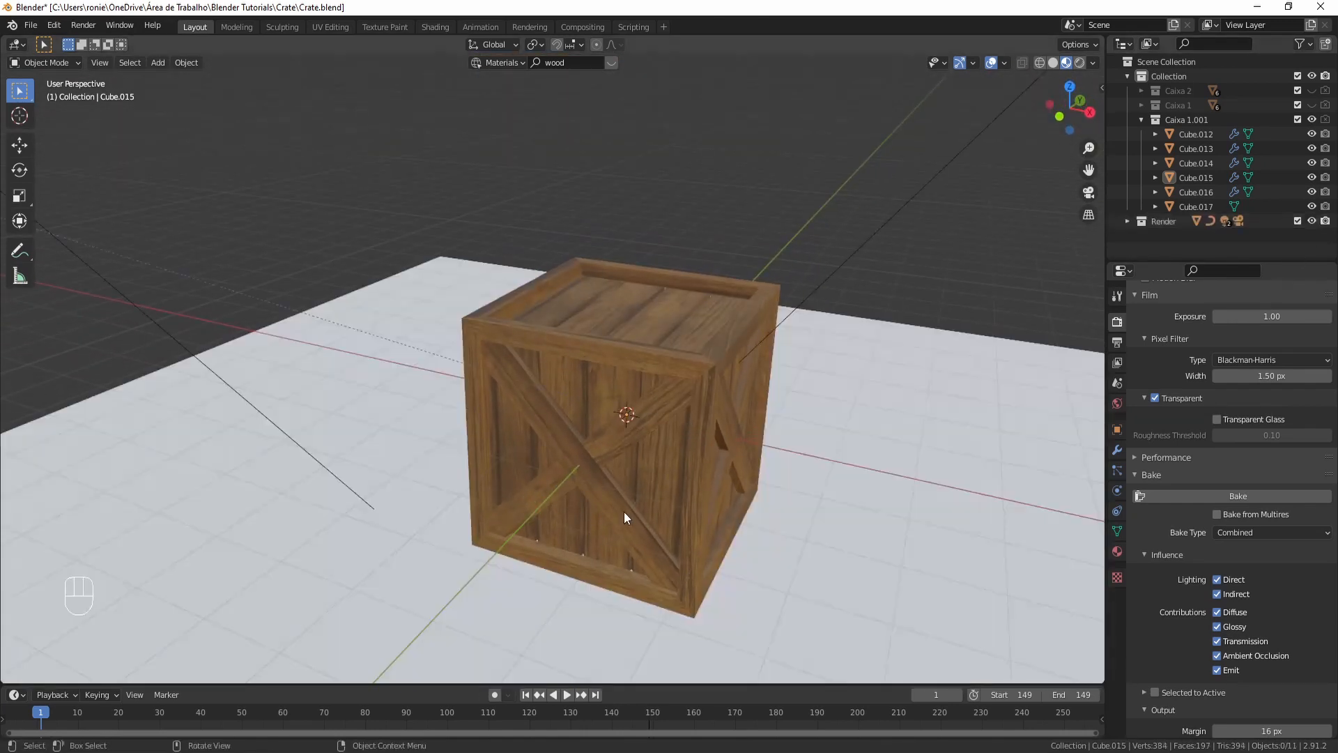
pyautogui.press('z')
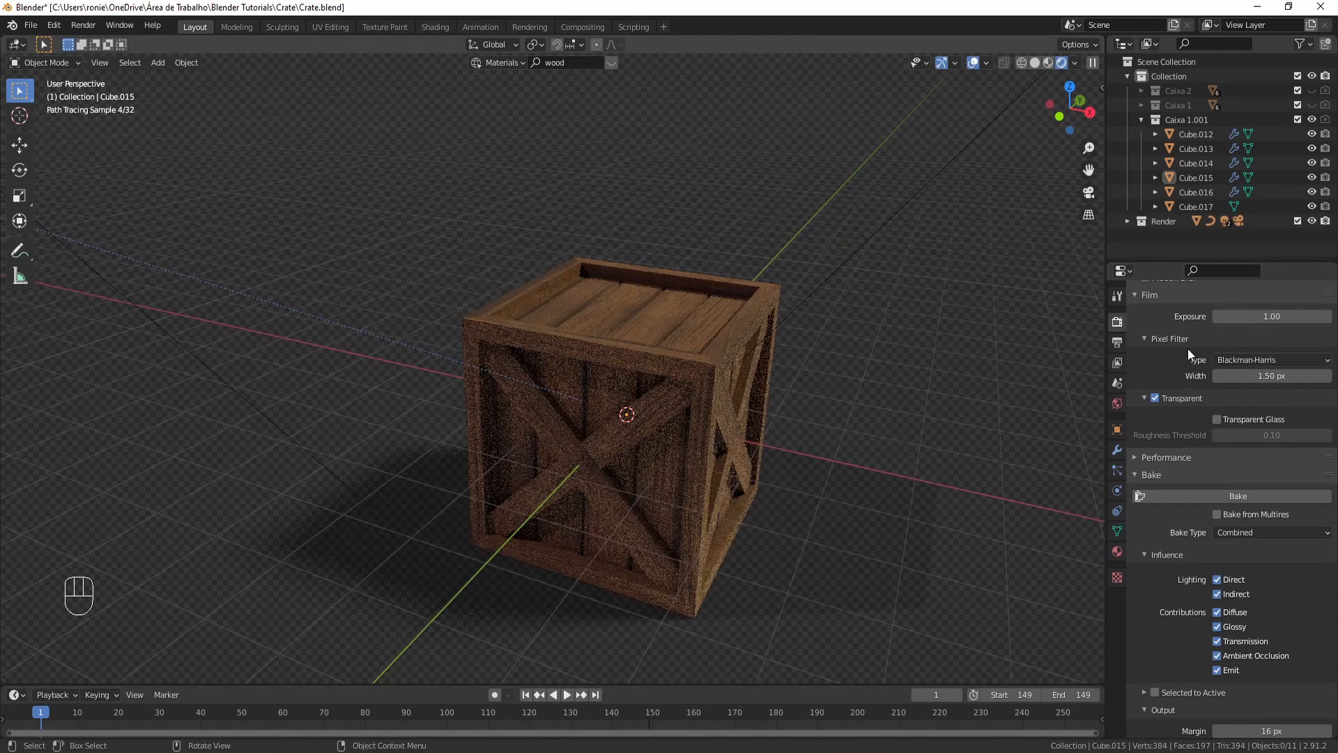